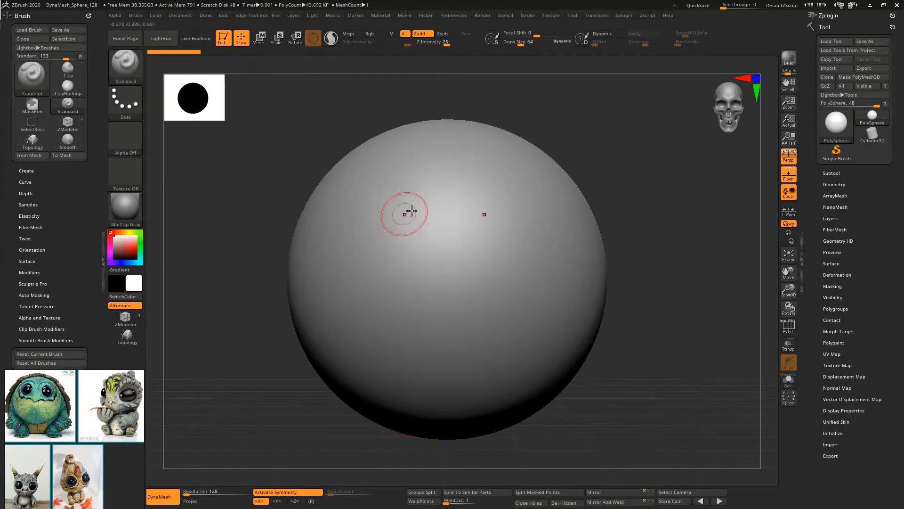
Duplicate the sphere subtool and move the copy downward beneath the head as a body.
right_click_drag(400, 271, 450, 260, "alt")
left_click(831, 173)
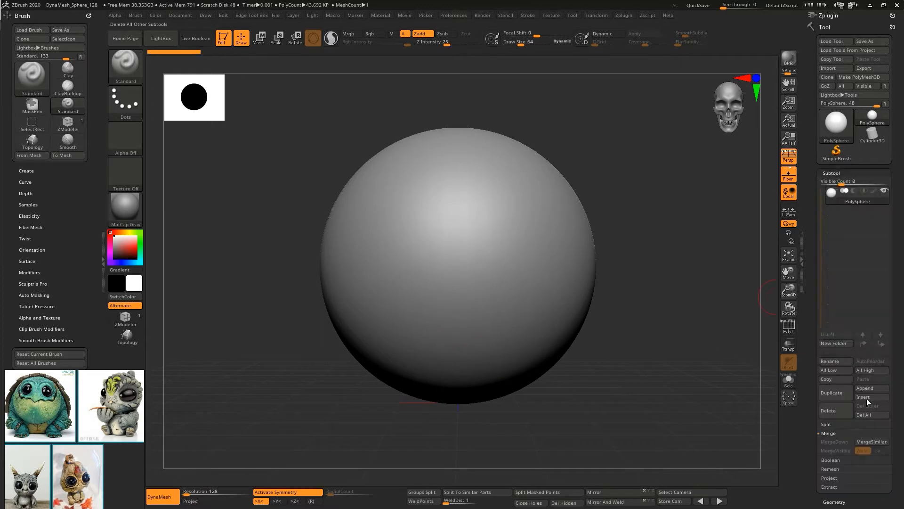
left_click(871, 388)
left_click(835, 403)
key("w")
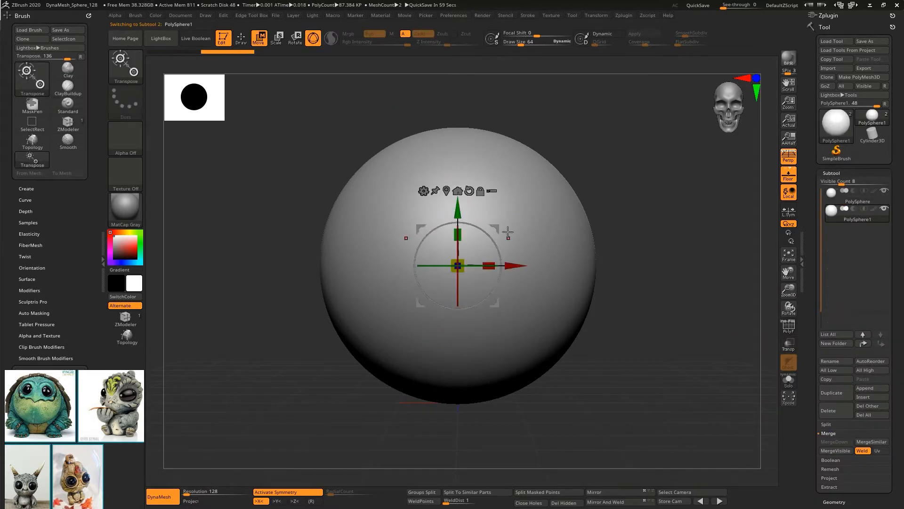
left_click_drag(460, 212, 460, 260)
right_click_drag(460, 260, 577, 210)
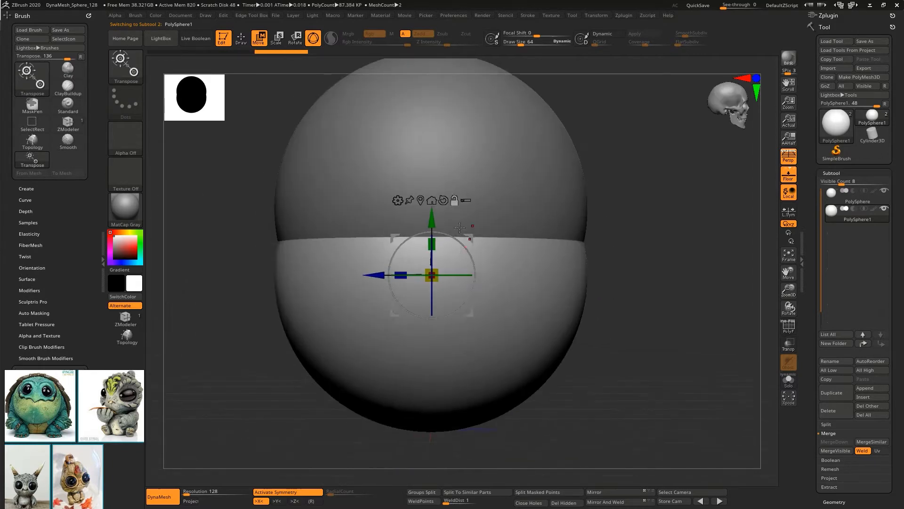
Shift the body sphere behind the head in side view and scale it down smaller than the head.
left_click_drag(471, 234, 445, 250)
left_click_drag(404, 287, 403, 304)
right_click_drag(413, 278, 292, 247, "shift")
right_click_drag(292, 247, 301, 212, "ctrl")
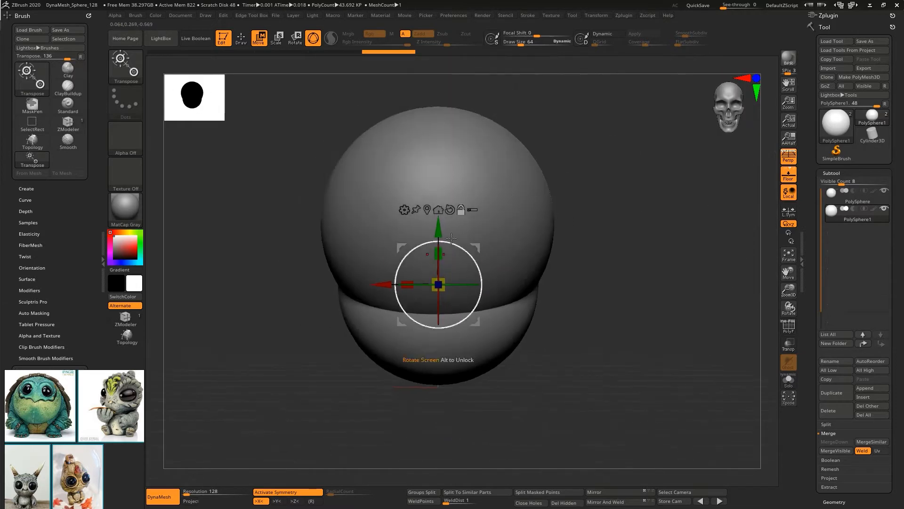
right_click_drag(476, 259, 481, 271, "alt")
right_click_drag(599, 281, 580, 290)
right_click_drag(580, 290, 591, 291, "alt")
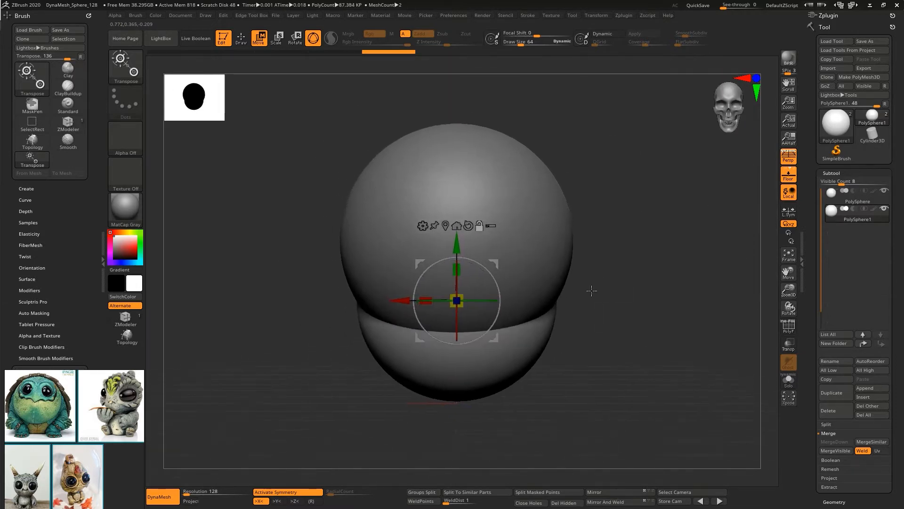
Duplicate the head sphere and, with symmetry turned off, move the copy out to one side of the head.
left_click(839, 204)
left_click(838, 391)
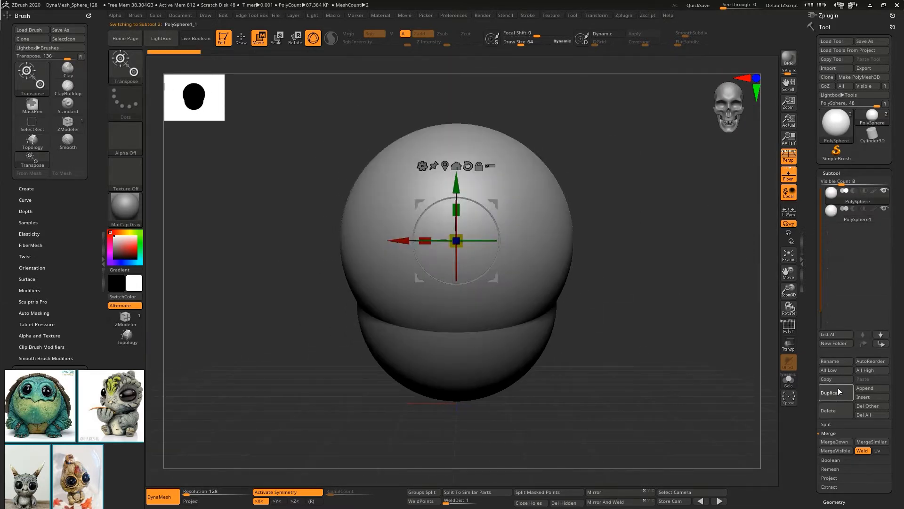
left_click_drag(495, 202, 383, 223)
key("ctrl+z")
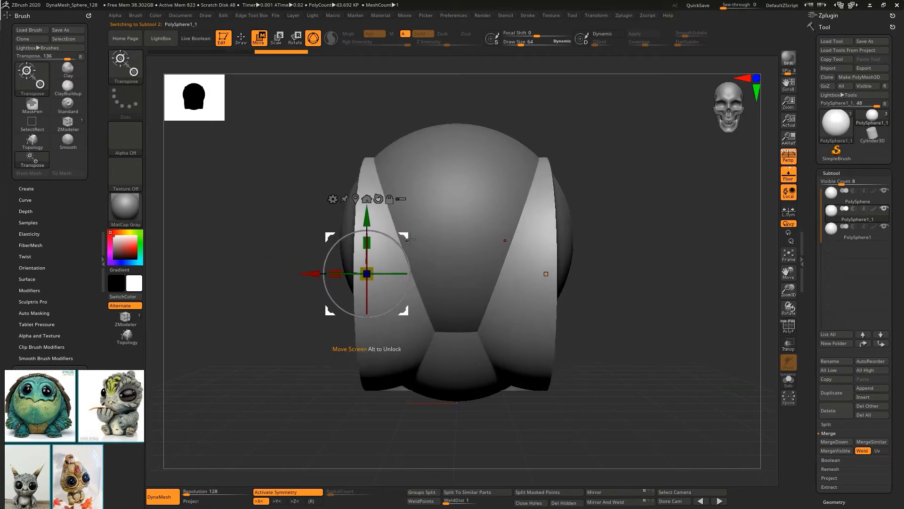
key("x")
left_click_drag(495, 201, 387, 232)
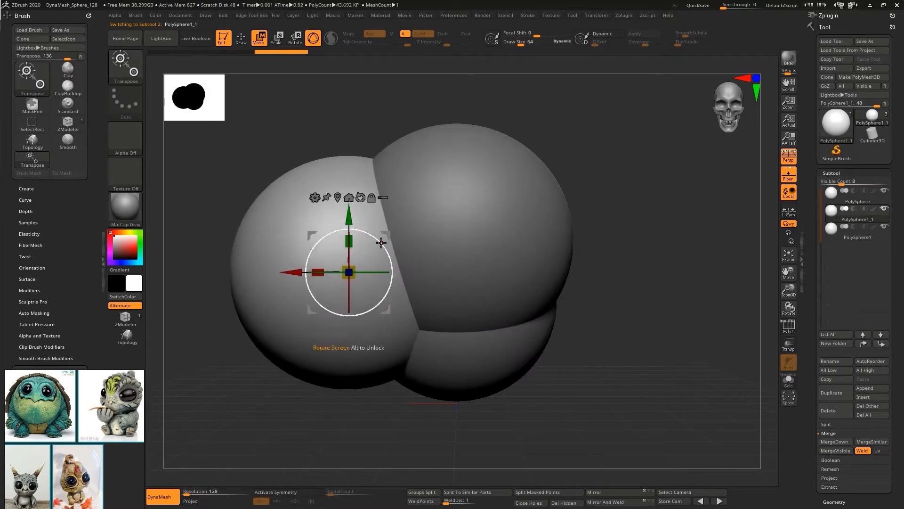
Scale the side sphere down to shoulder size, position it beside the body, and use Mirror And Weld to create the opposite one.
left_click_drag(350, 273, 350, 337)
right_click_drag(450, 353, 507, 356)
right_click_drag(507, 356, 493, 335, "alt")
left_click_drag(455, 218, 455, 241)
left_click(620, 505)
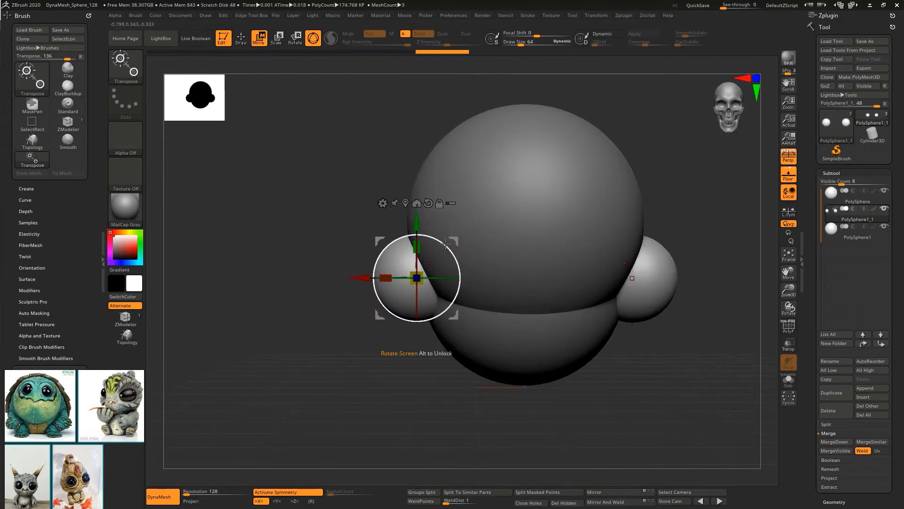
right_click_drag(446, 243, 570, 349)
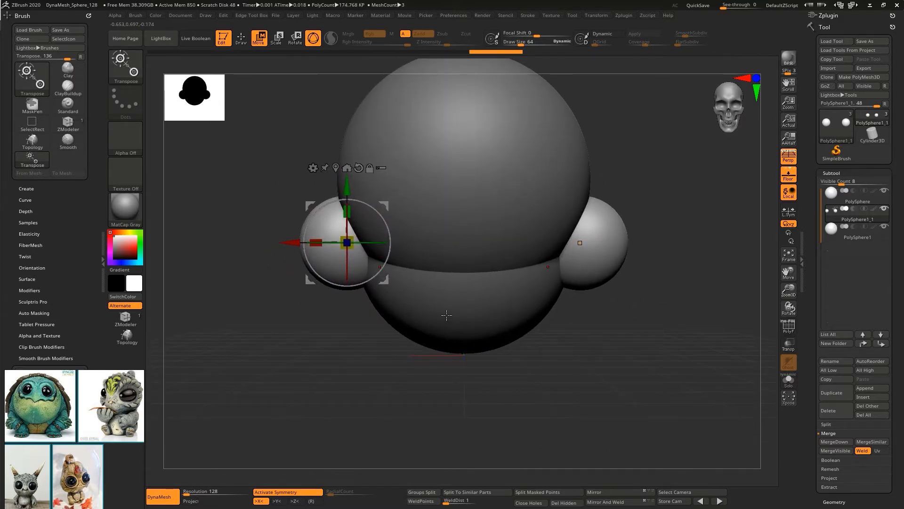
Duplicate the shoulder pair, place the copies below the shoulders, and stretch them vertically into forearms.
right_click_drag(301, 296, 307, 295, "alt")
left_click_drag(353, 186, 354, 274, "alt")
key("ctrl+z")
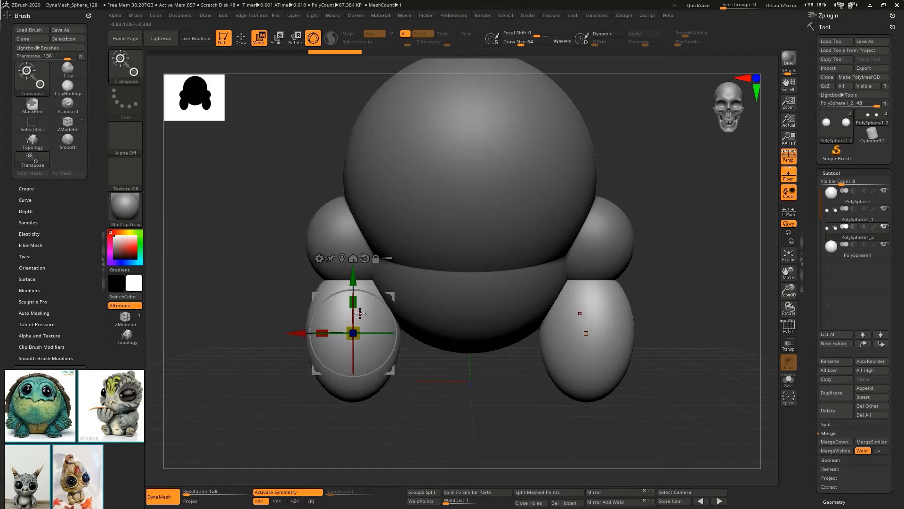
left_click_drag(362, 298, 397, 285)
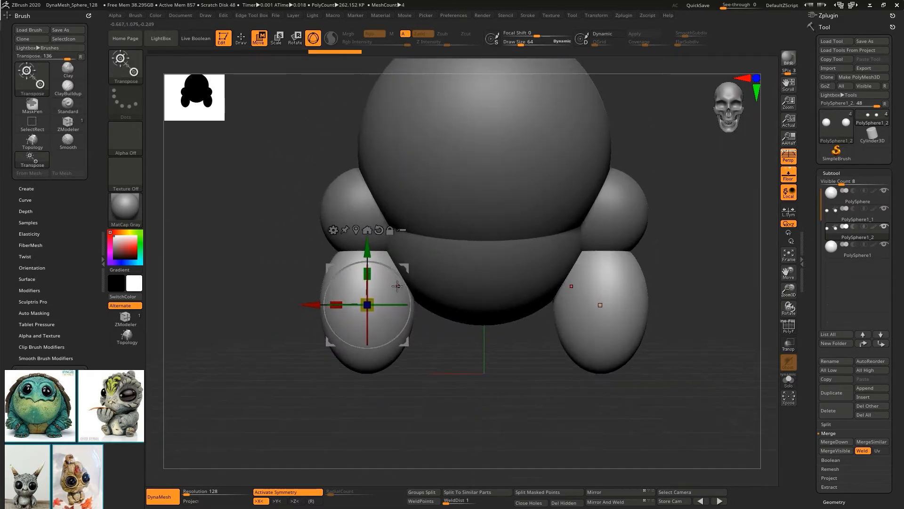
left_click(333, 231)
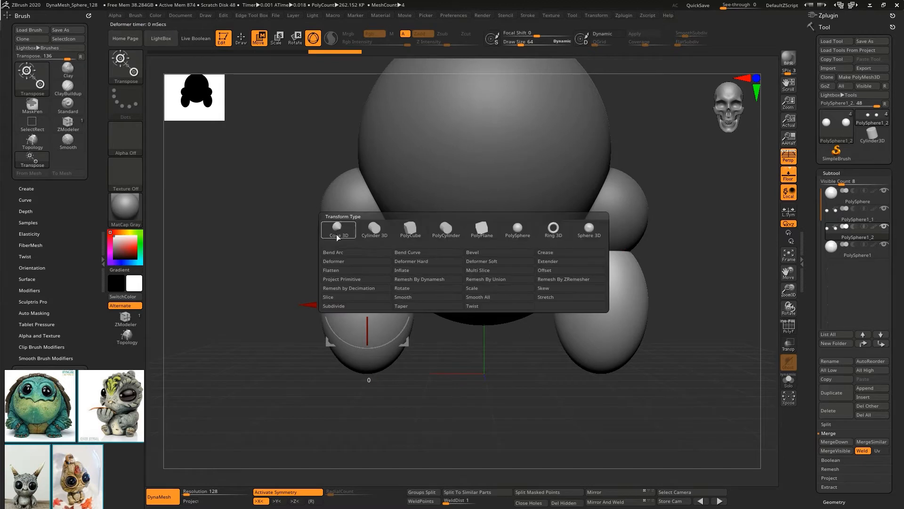
left_click(368, 280)
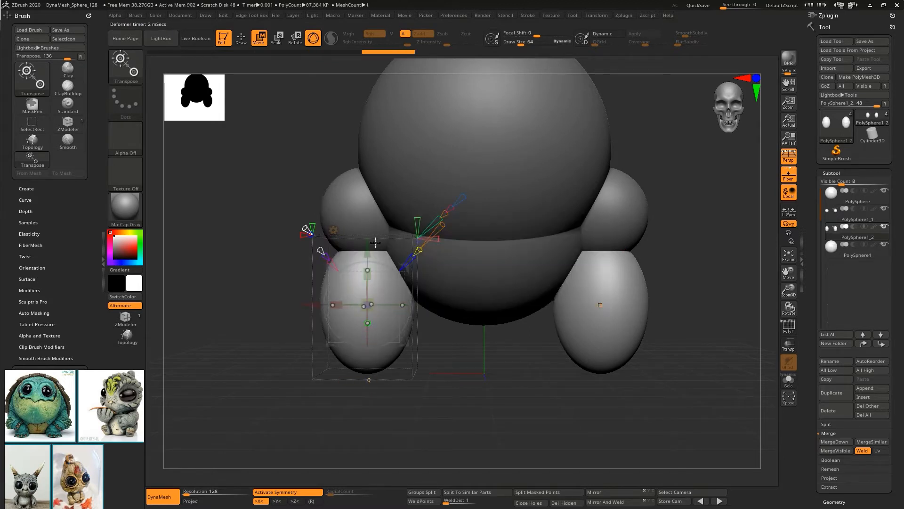
right_click_drag(373, 314, 392, 317)
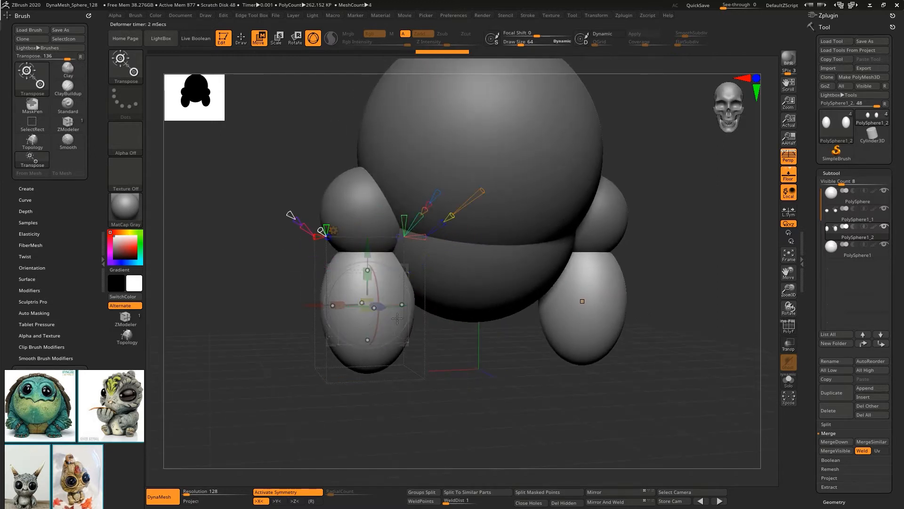
left_click(333, 229)
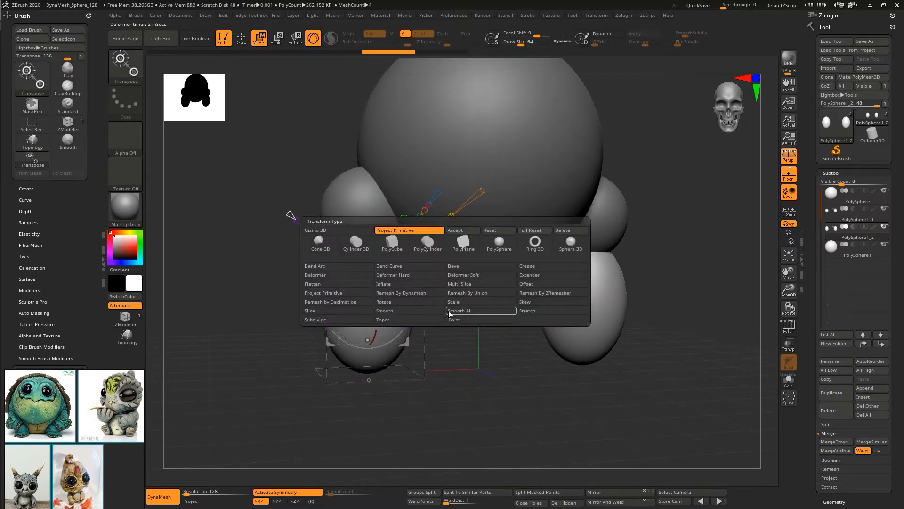
left_click(357, 314)
Cut the forearms' lower ends flat with the Flatten deformer and widen them toward the base with Taper.
left_click(334, 233)
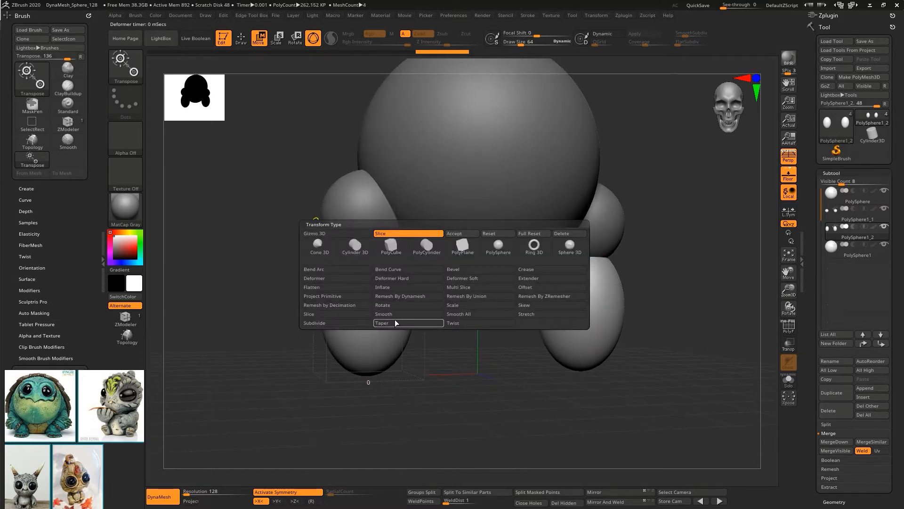
left_click(336, 287)
left_click_drag(376, 381, 395, 320)
left_click(335, 232)
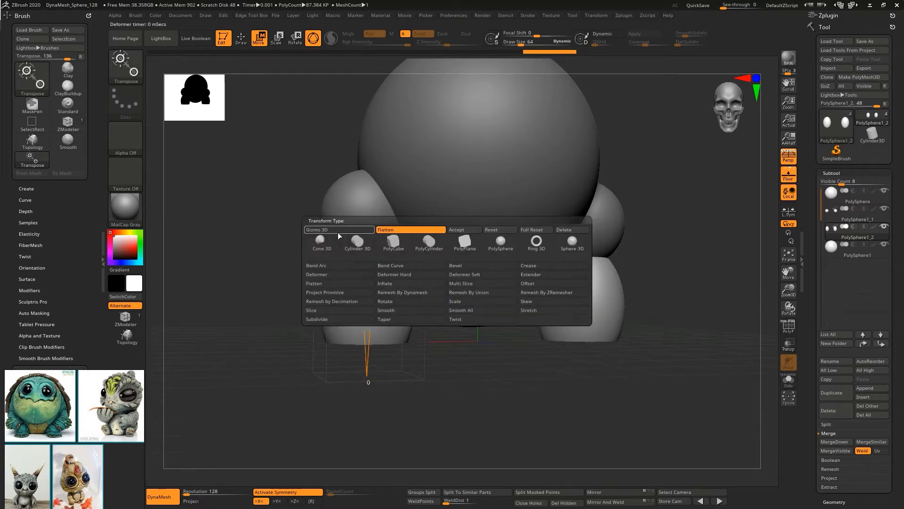
left_click(398, 319)
left_click_drag(365, 347, 368, 358)
left_click_drag(368, 365, 415, 332)
Try bending the forearms with the Bend Arc deformer.
left_click(364, 215)
left_click(385, 252)
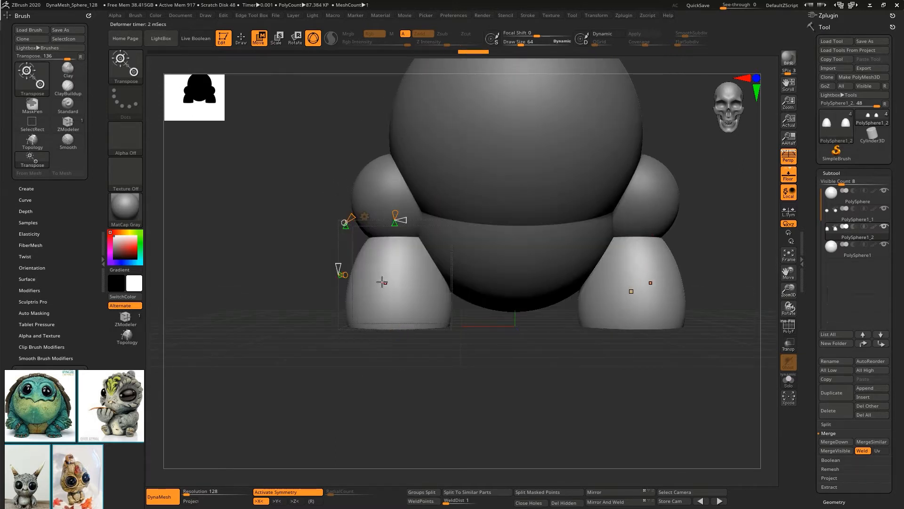
left_click_drag(351, 219, 395, 213)
left_click_drag(344, 272, 352, 268)
Bend the forearms with the Bend Curve deformer so their flat ends turn inward.
left_click(365, 216)
left_click(419, 254)
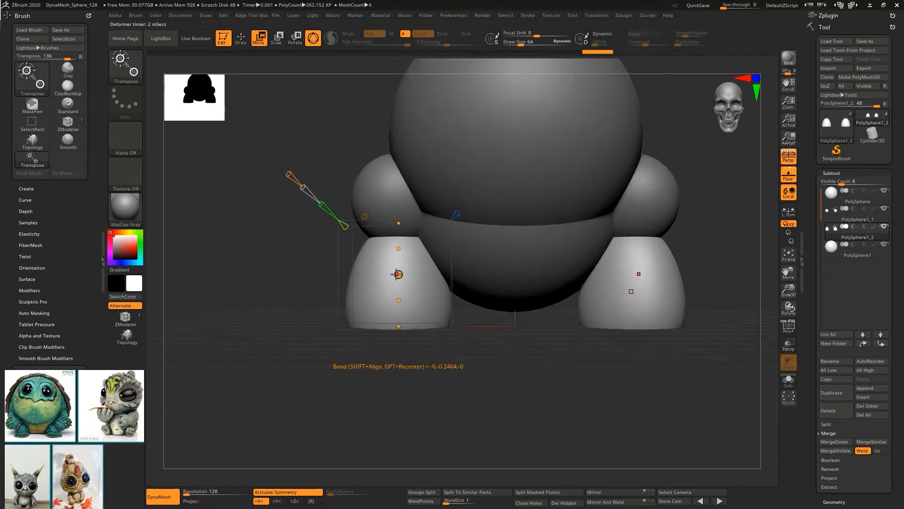
left_click_drag(397, 271, 354, 277)
right_click_drag(358, 277, 413, 276)
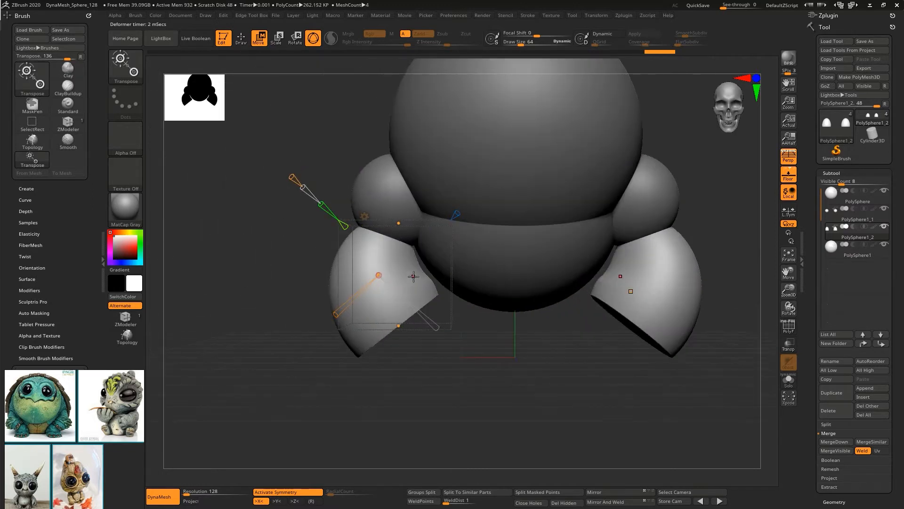
Return to Gizmo 3D and rotate the forearms so their flat ends face forward.
left_click(365, 216)
right_click_drag(354, 298, 488, 270)
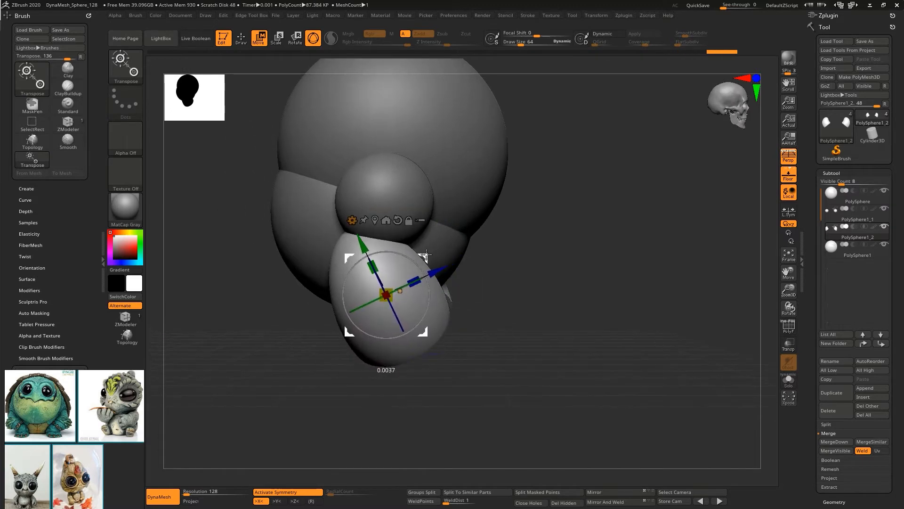
right_click_drag(436, 250, 330, 273)
right_click_drag(494, 349, 500, 387, "alt")
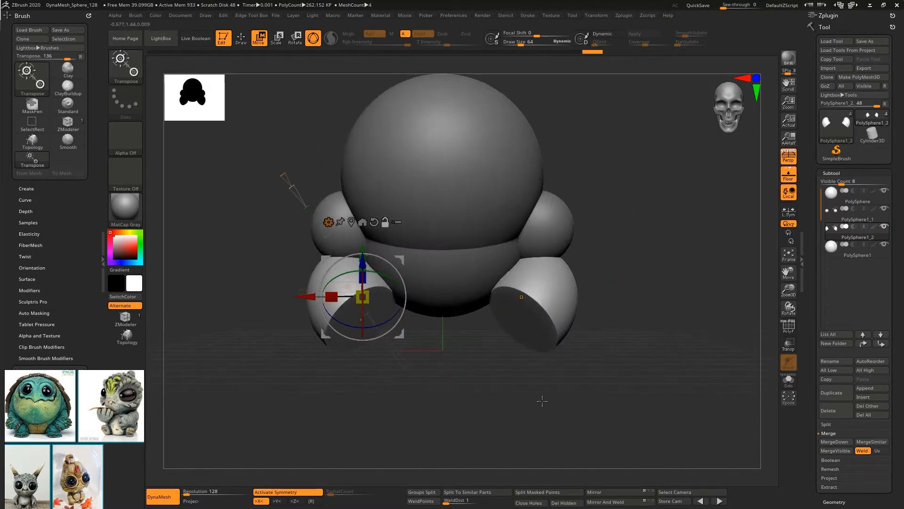
Duplicate the forearm pair, turn the copies upright, and move them inward in front of the body as feet.
left_click(838, 394)
left_click_drag(367, 271, 433, 269)
right_click_drag(434, 269, 539, 257)
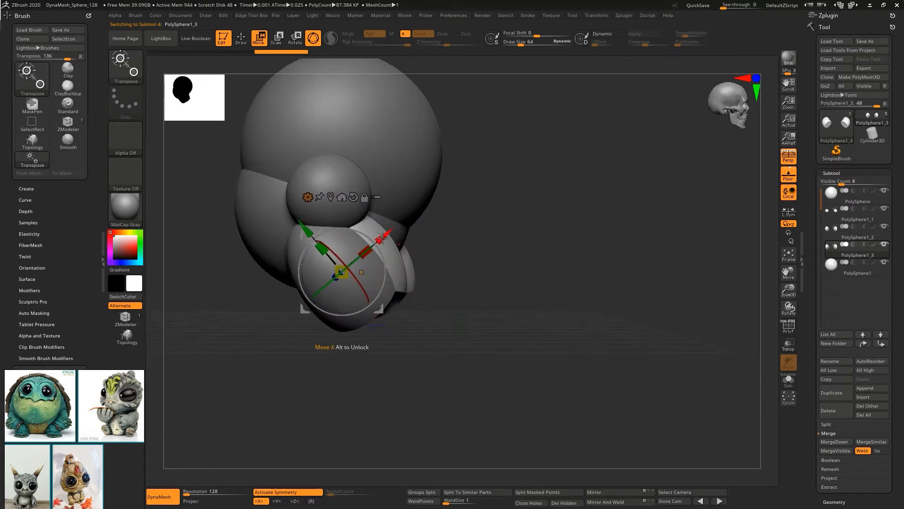
right_click_drag(420, 271, 216, 269)
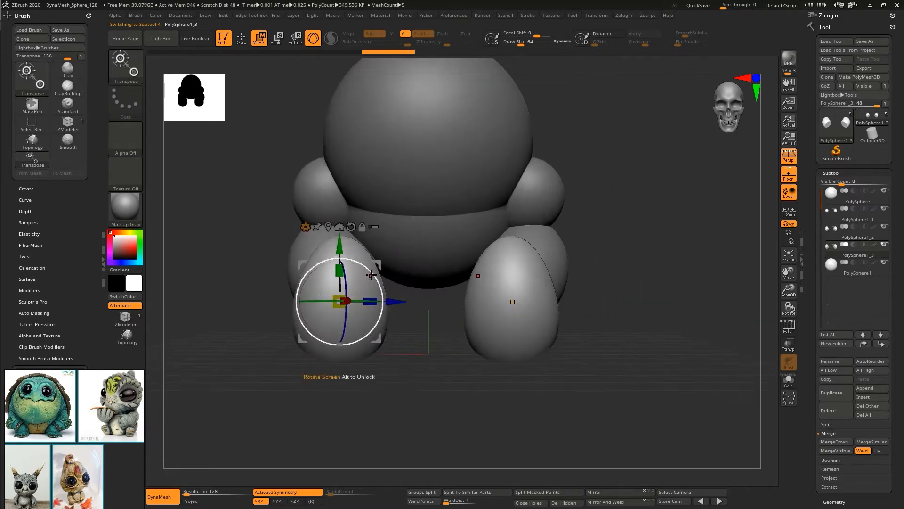
left_click_drag(379, 266, 426, 265)
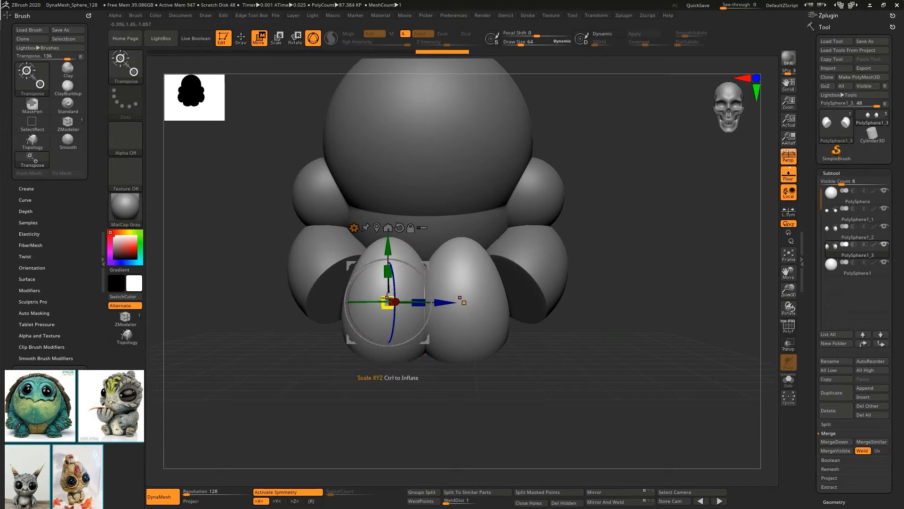
Scale the feet down, then tilt and raise them into place under the front of the body.
left_click_drag(387, 298, 394, 309)
mouse_move(402, 262)
right_mouse_down()
mouse_move(438, 241)
mouse_move(408, 279)
right_mouse_up()
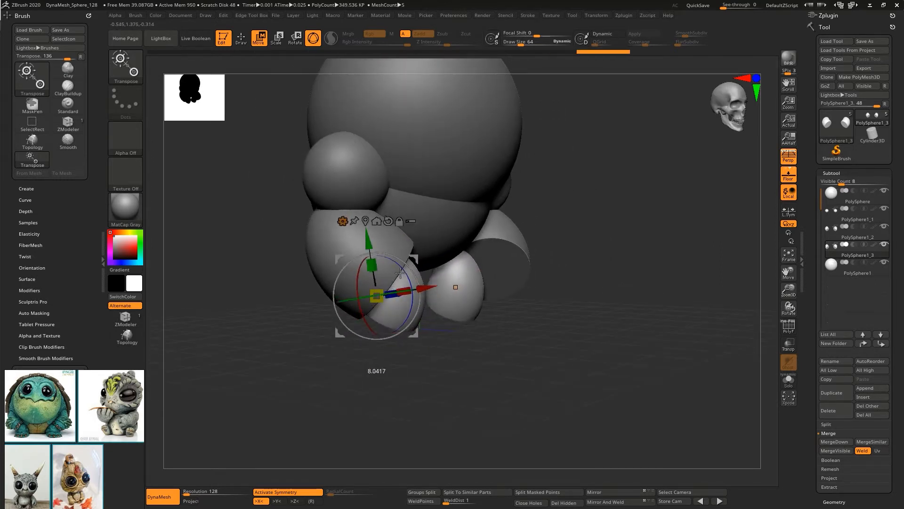
left_click_drag(425, 250, 437, 230)
right_click_drag(437, 231, 452, 227)
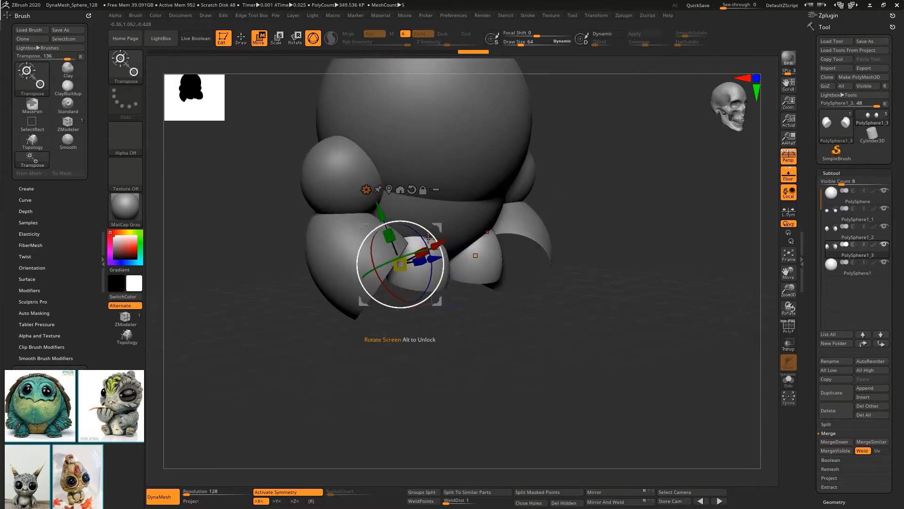
right_click_drag(398, 225, 370, 271)
right_click_drag(273, 324, 358, 325)
Using transparent display and perspective turned off, tilt the forearms in side view and shift them outward in front view.
key("shift+t")
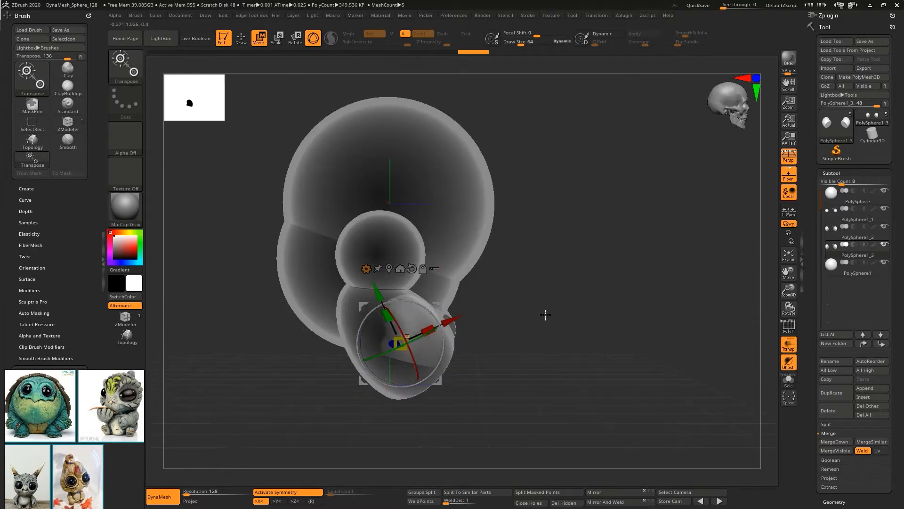
key("p")
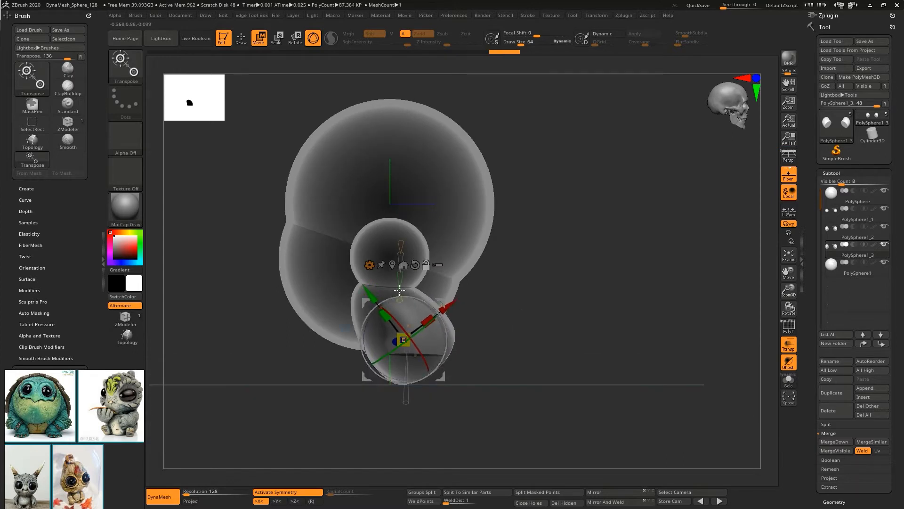
left_click(413, 308, "alt")
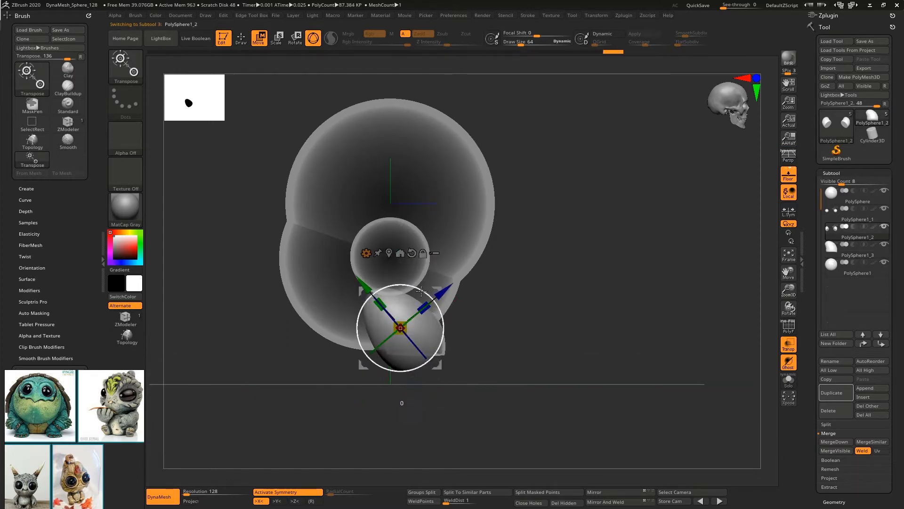
left_click_drag(420, 291, 437, 278)
key("shift+t")
right_click_drag(444, 289, 341, 301)
left_click_drag(335, 312, 312, 313)
right_click_drag(257, 296, 337, 301)
Move the head sphere forward by about 0.19 and adjust its overall scale.
left_click(422, 170, "alt")
left_click_drag(418, 204, 439, 203)
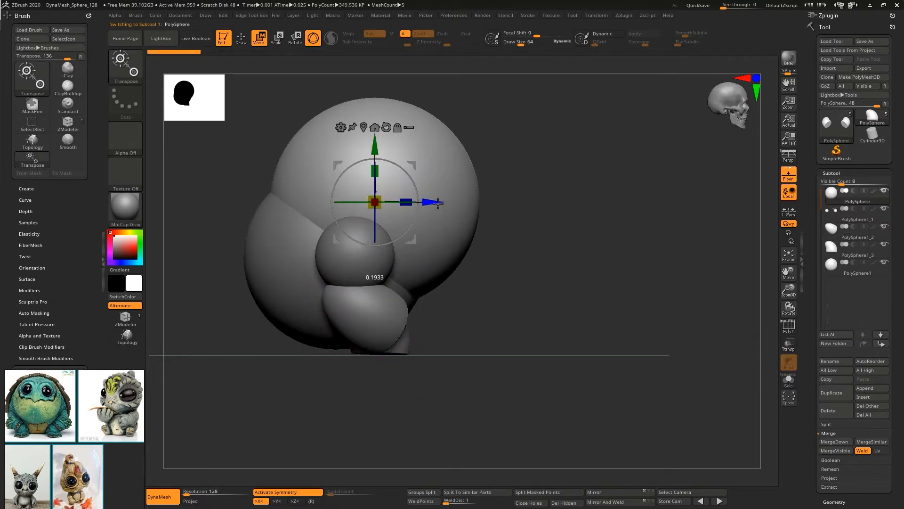
right_click_drag(439, 203, 346, 205)
left_click_drag(377, 201, 398, 224)
right_click_drag(398, 224, 397, 229)
right_click_drag(532, 292, 545, 299, "shift")
mouse_move(546, 299)
right_mouse_down("alt")
mouse_move(547, 323)
mouse_move(544, 308)
right_mouse_up("alt")
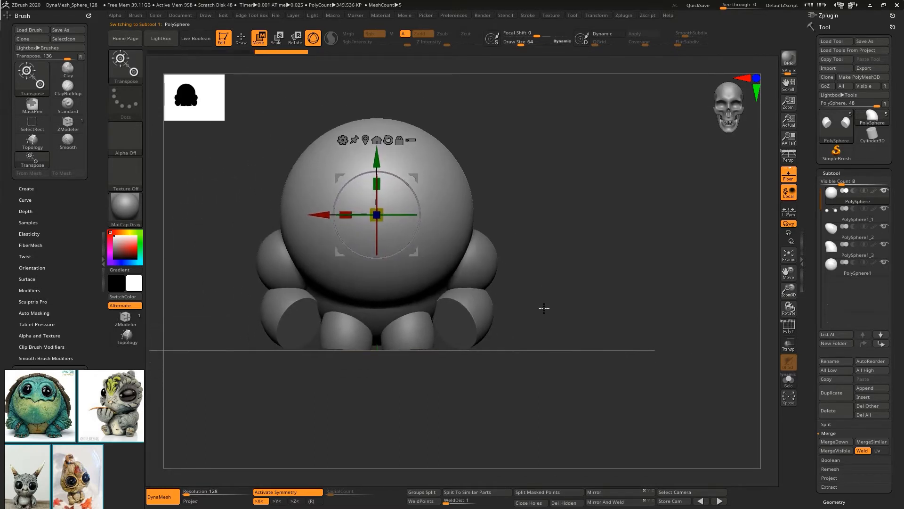
Spread the feet outward and rotate them by about 3° in front view.
left_click(350, 340, "alt")
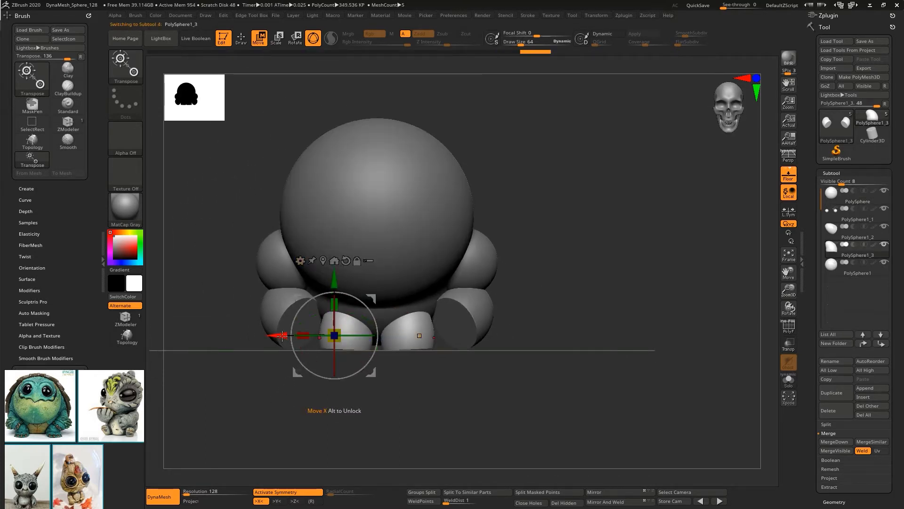
left_click_drag(282, 336, 274, 336)
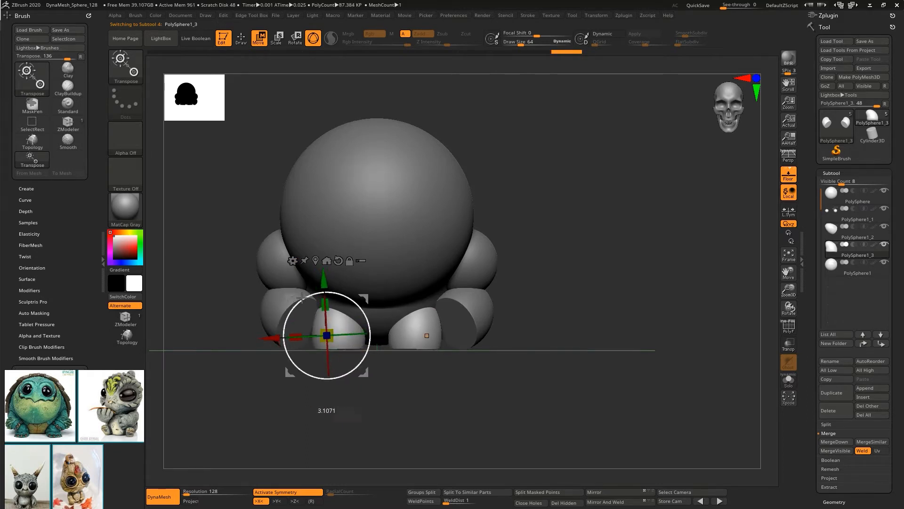
left_click_drag(365, 298, 356, 298)
mouse_move(522, 321)
right_mouse_down()
mouse_move(559, 323)
mouse_move(541, 326)
mouse_move(535, 288)
mouse_move(528, 297)
right_mouse_up()
key("q")
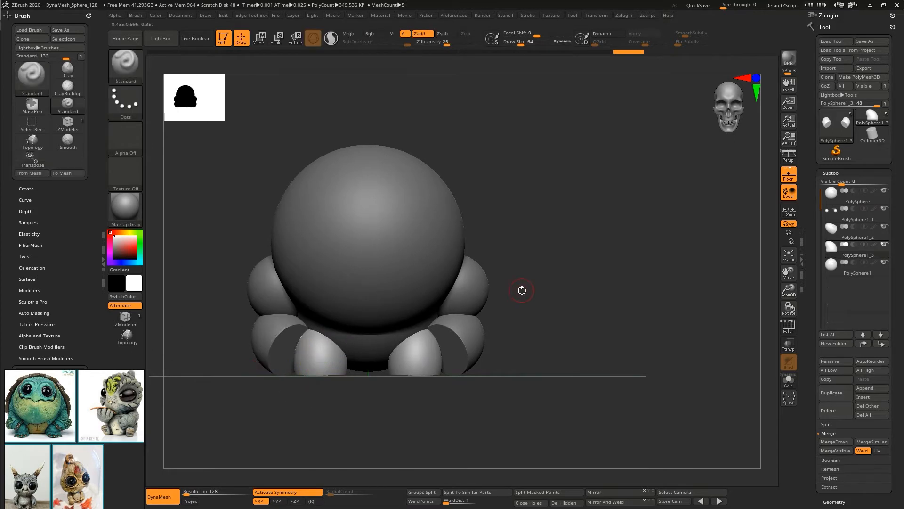
Insert a sphere as a new subtool, scale it down, and move it to the front of the head for an eye.
left_click(864, 398)
left_click(629, 349)
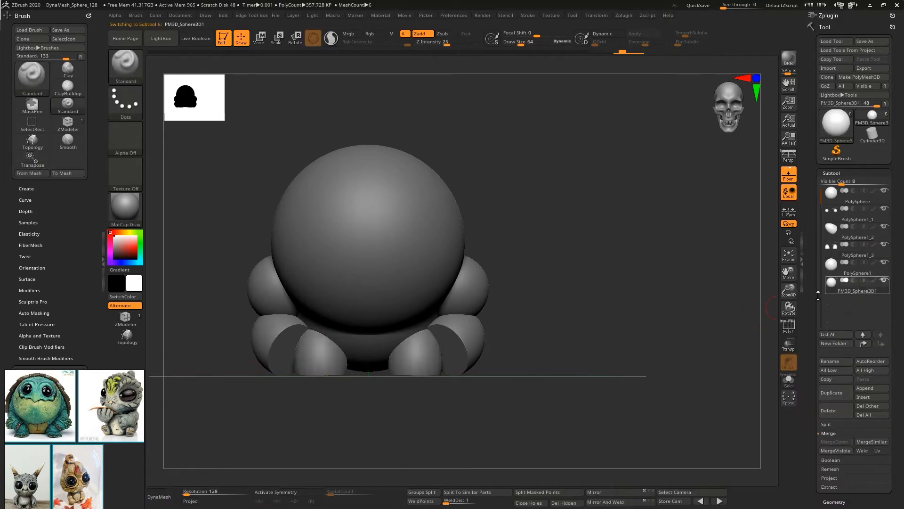
key("w")
left_click_drag(403, 206, 361, 168)
left_click_drag(325, 203, 326, 237)
right_click_drag(320, 264, 396, 286)
left_click_drag(348, 204, 442, 204)
right_click_drag(530, 259, 473, 271)
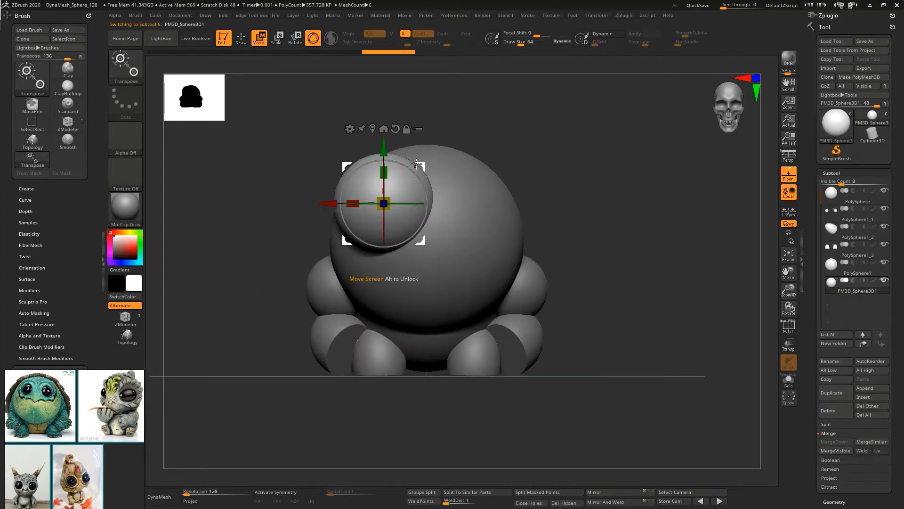
Using transparent display, reduce the new sphere to eye size and place it near the front centre of the head.
left_click_drag(383, 204, 388, 228)
left_click_drag(420, 169, 464, 191)
key("shift+t")
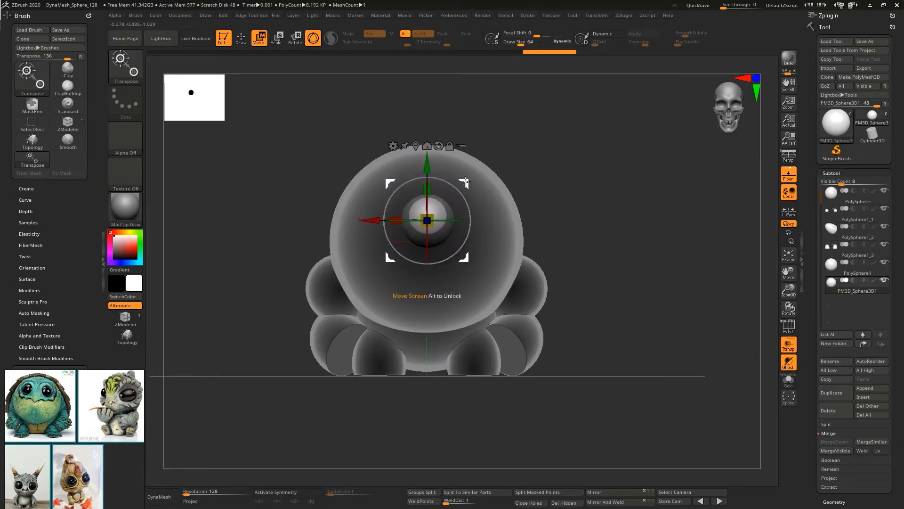
key("ctrl+z")
left_click_drag(421, 178, 466, 191)
left_click_drag(428, 225, 438, 217)
Duplicate the eye sphere toward one side of the head, isolate the copy by its polygroup, and delete the hidden centre sphere.
left_click_drag(371, 224, 314, 237)
key("ctrl+z")
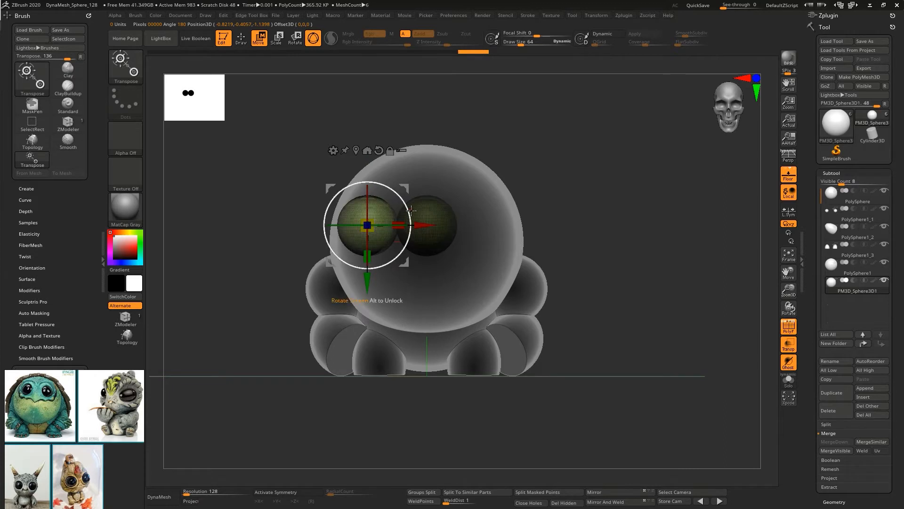
key("shift+f")
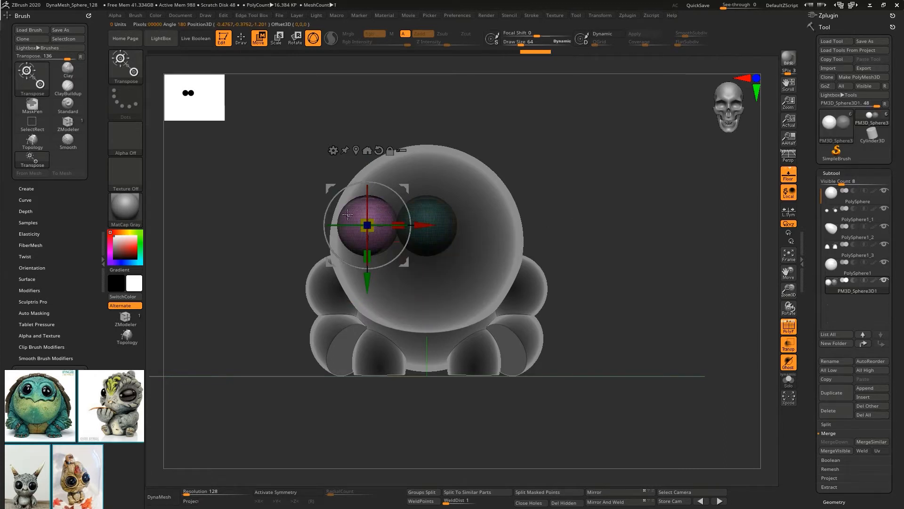
right_click_drag(341, 273, 376, 301)
key("q")
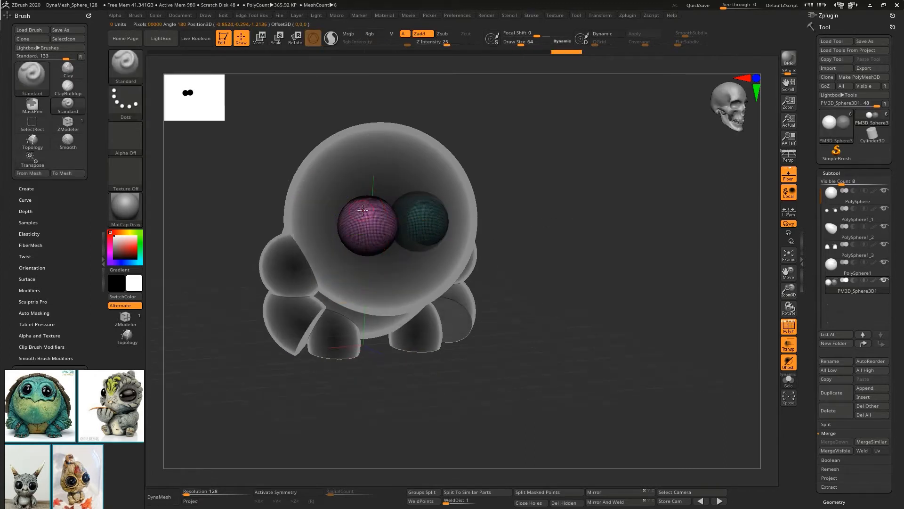
left_click(378, 231, "ctrl+shift")
left_click(571, 503)
Mirror and weld the eye to the other side of the head, turn off transparent display, and quick-save the project.
right_click_drag(591, 376, 560, 377)
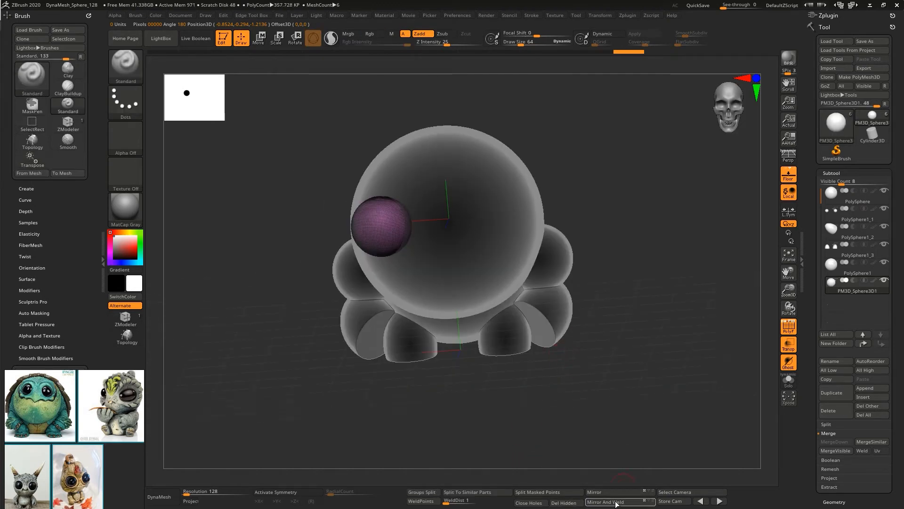
left_click(616, 502)
right_click_drag(617, 411, 616, 367)
key("shift+t")
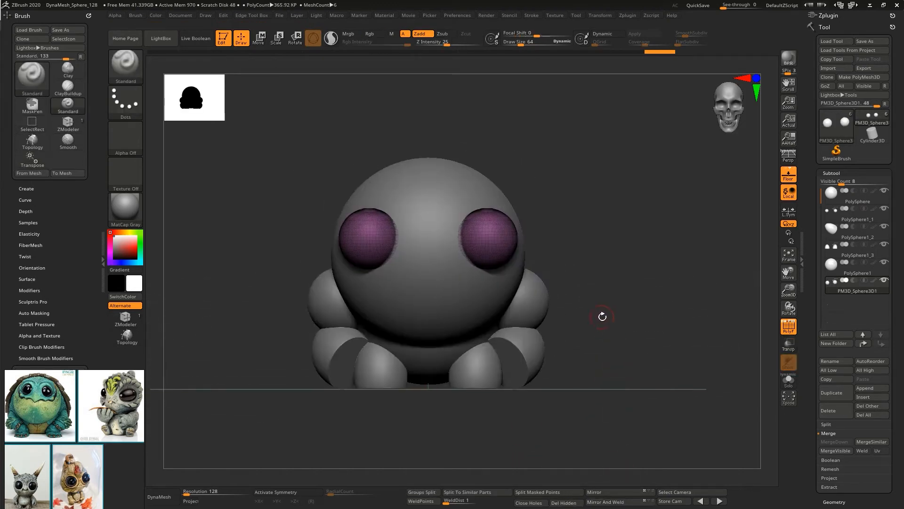
left_click(699, 5)
Set the eyes about 0.18 back into the head, move them closer together, and nudge them slightly forward.
right_click_drag(267, 213, 468, 249)
key("w")
left_click_drag(420, 233, 410, 230)
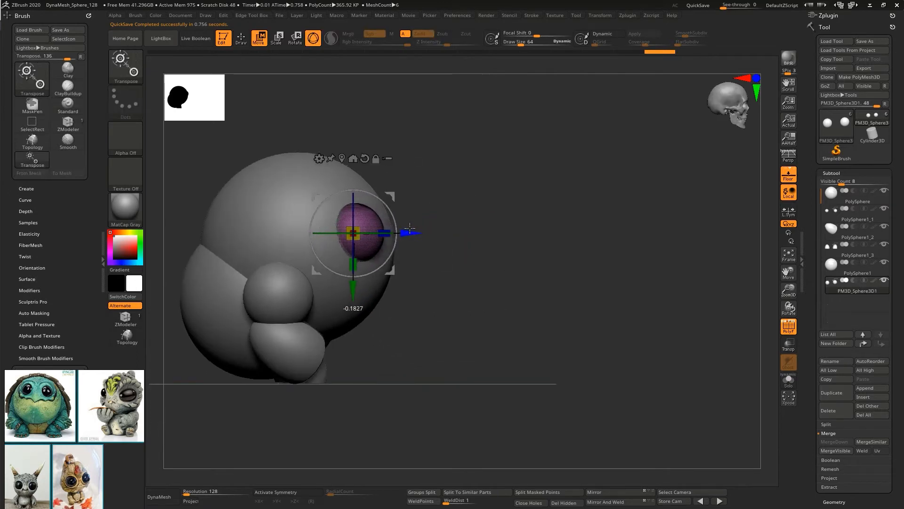
right_click_drag(540, 295, 485, 278)
right_click_drag(563, 223, 552, 254, "alt")
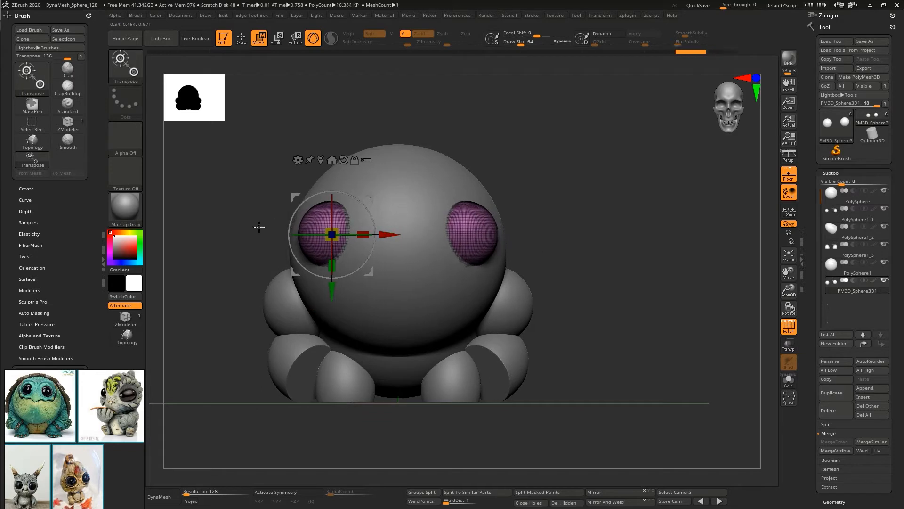
left_click_drag(388, 233, 398, 233)
right_click_drag(554, 273, 617, 278)
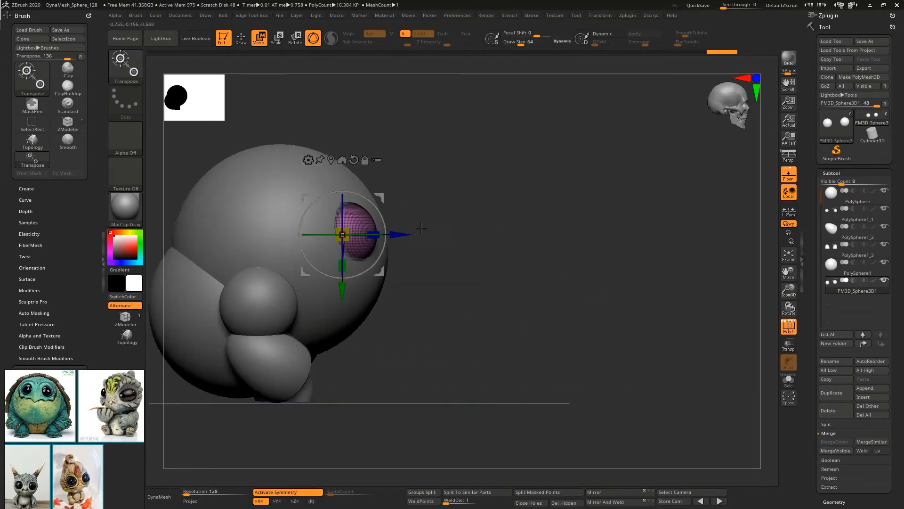
left_click_drag(400, 235, 414, 235)
Reshape the head sphere with a gizmo deformer, adjusting its front and flattening its underside, with the polyframe display turned off.
right_click_drag(591, 248, 532, 221, "shift")
left_click(284, 177, "alt")
left_click(238, 161)
left_click(322, 230)
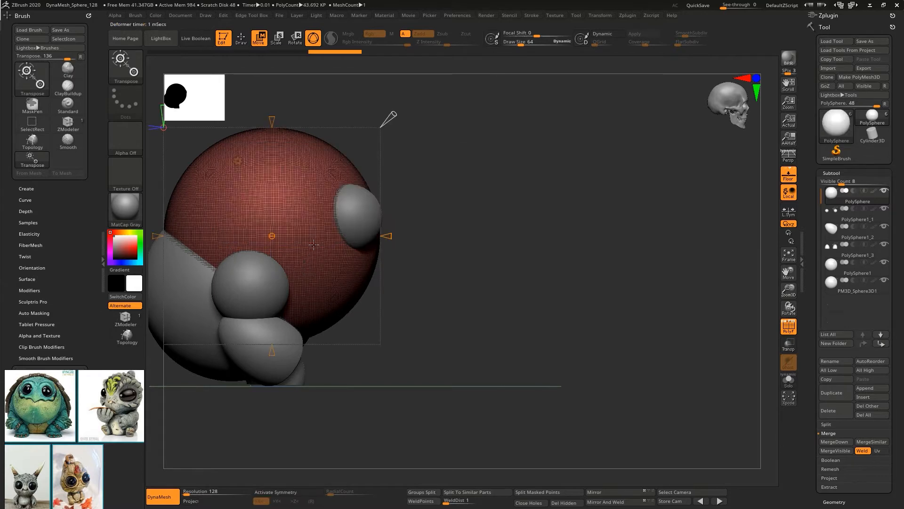
mouse_move(389, 235)
left_mouse_down()
mouse_move(373, 238)
mouse_move(388, 236)
left_mouse_up()
left_click_drag(280, 356, 281, 356)
right_click_drag(494, 314, 462, 302)
key("q")
key("shift+f")
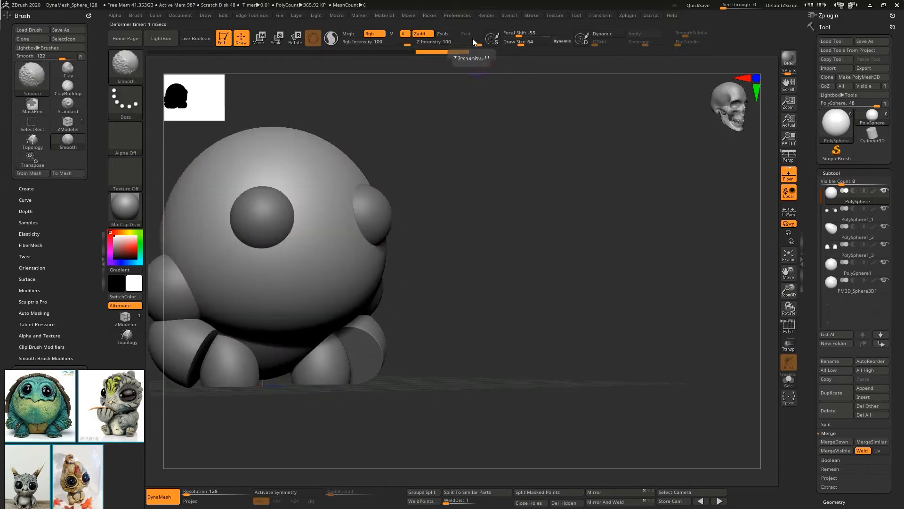
Switch the forearms back to the standard Gizmo 3D and shift them by about 0.10 in side view.
right_click_drag(561, 285, 522, 250, "shift")
right_click_drag(522, 249, 547, 244)
right_click_drag(567, 242, 614, 221, "alt")
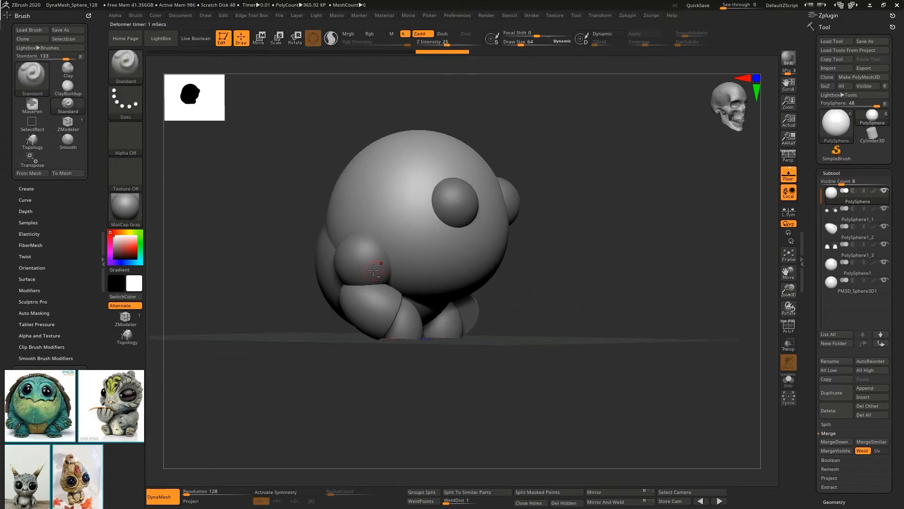
left_click(380, 311, "alt")
right_click_drag(380, 311, 400, 297, "shift")
key("w")
left_click(326, 233)
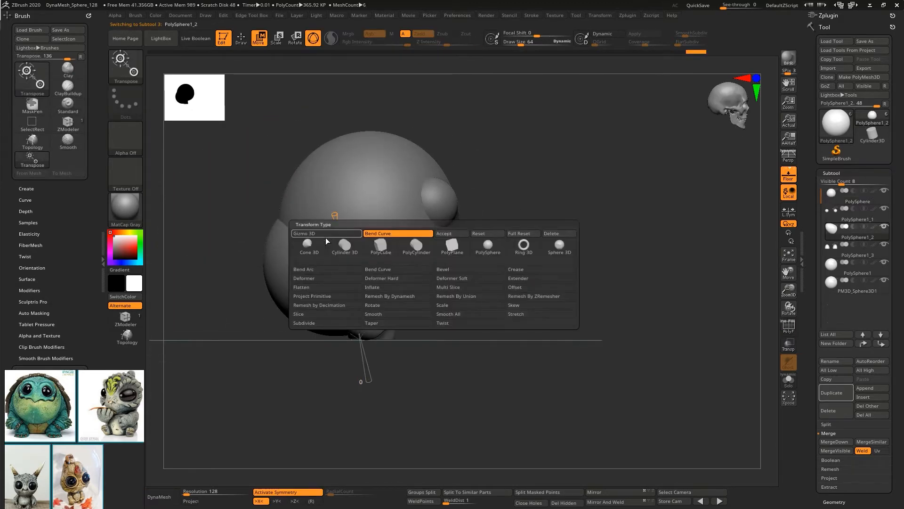
left_click(327, 236)
left_click_drag(399, 267, 405, 266)
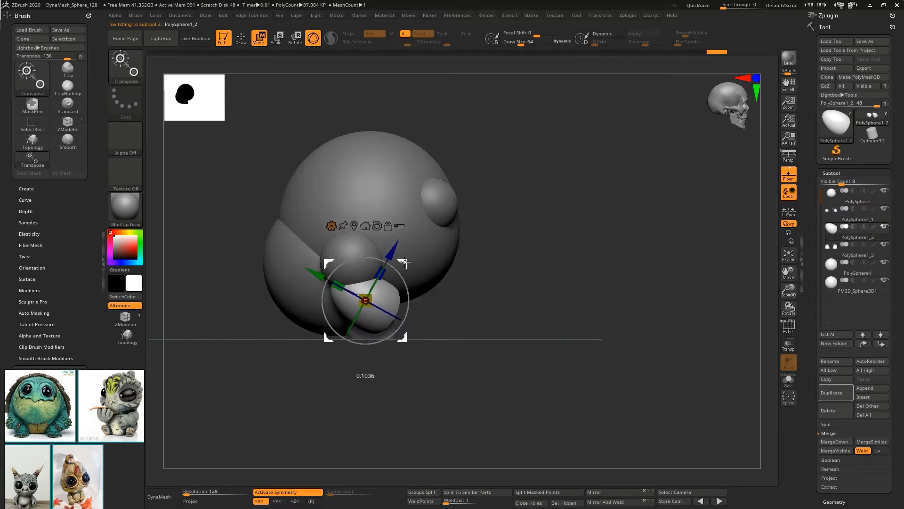
Stretch the upper arms vertically by a factor of about 1.06 and adjust their placement in front view.
left_click(367, 241, "alt")
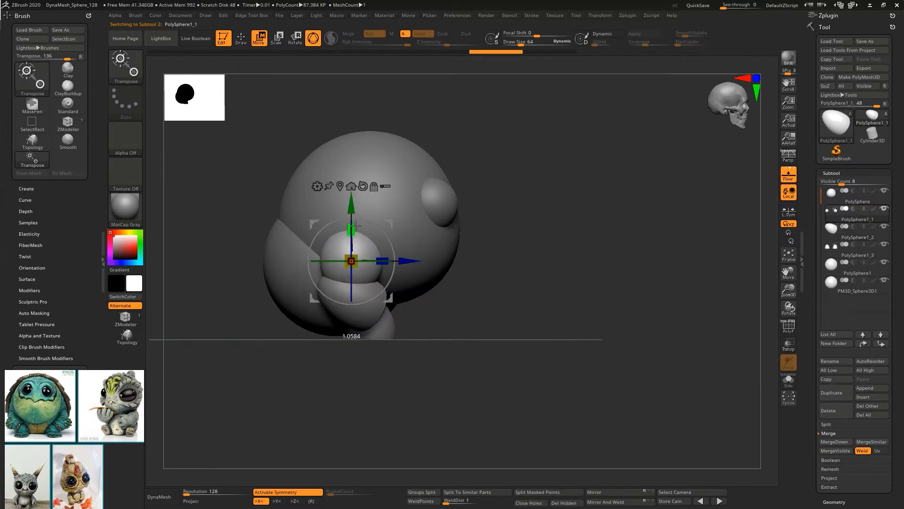
left_click_drag(355, 226, 340, 296)
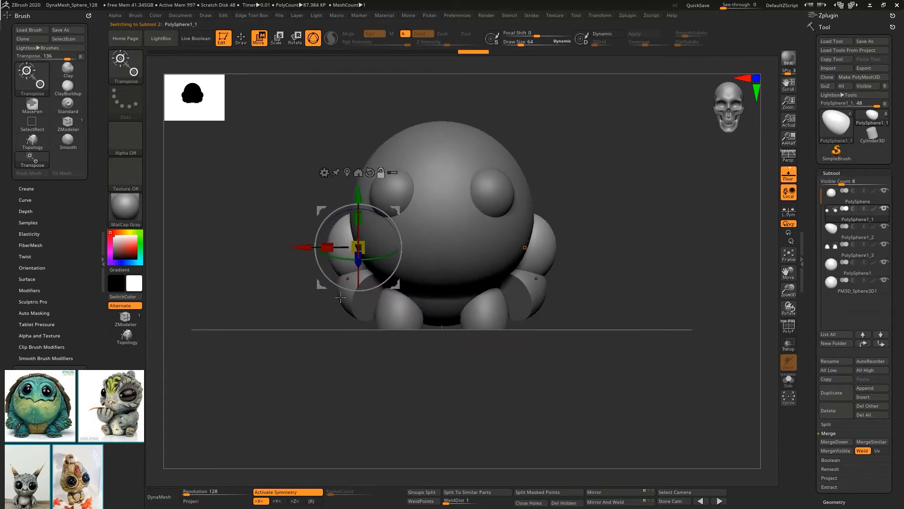
left_click_drag(332, 218, 367, 223)
Reposition and tilt the forearms so they follow the upper arms along the sides of the body.
left_click(352, 310, "alt")
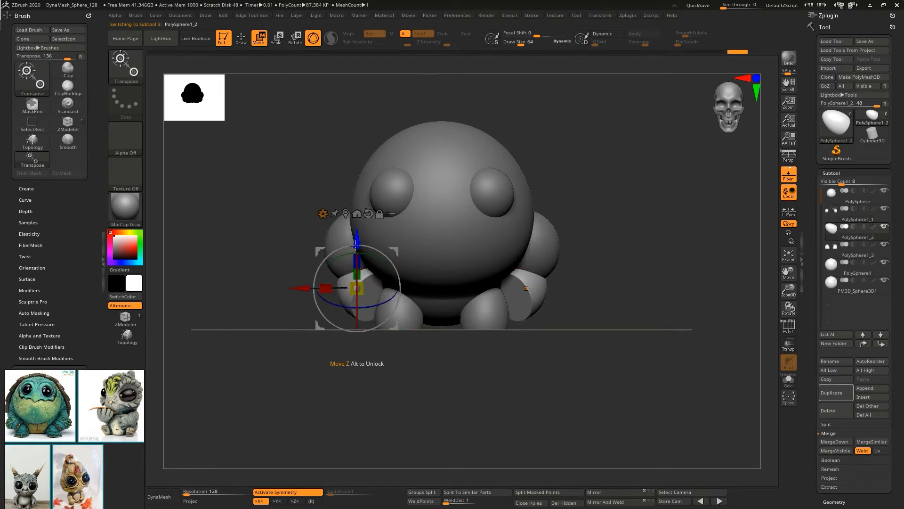
right_click_drag(357, 246, 317, 273)
left_click_drag(310, 263, 308, 261)
right_click_drag(309, 261, 291, 269)
left_click_drag(323, 295, 317, 299)
left_click_drag(317, 304, 311, 307)
right_click_drag(314, 301, 293, 254)
Select the head for sculpting and set the Standard brush's Z Intensity to 5.
right_click_drag(599, 303, 561, 331, "alt")
right_click_drag(561, 331, 580, 315)
left_click(416, 229, "alt")
right_click_drag(273, 198, 297, 209)
mouse_move(297, 210)
right_mouse_down("ctrl")
mouse_move(283, 216)
mouse_move(301, 224)
mouse_move(290, 194)
right_mouse_up("ctrl")
key("q")
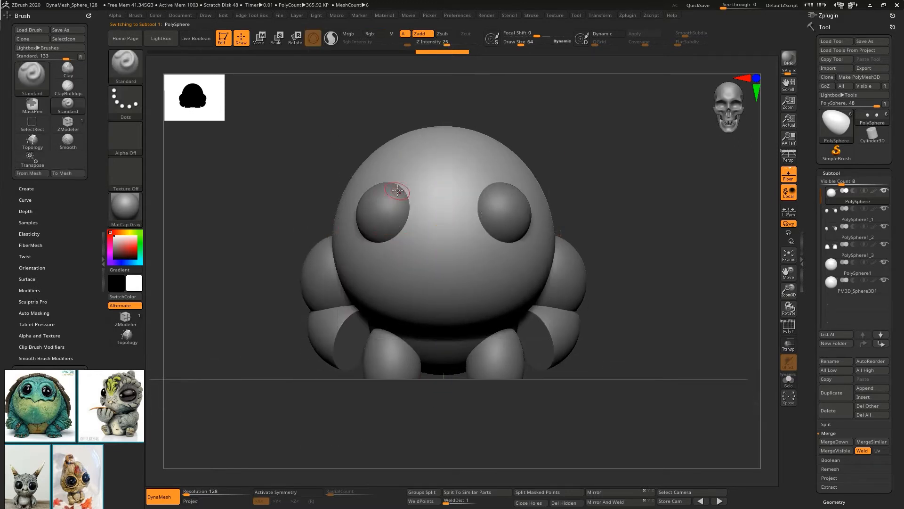
right_click_drag(402, 204, 416, 214)
type("5")
key("Return")
Activate X symmetry on the head and apply Mirror And Weld, using transparent display to check it.
right_click_drag(415, 182, 379, 200, "ctrl")
key("shift+t")
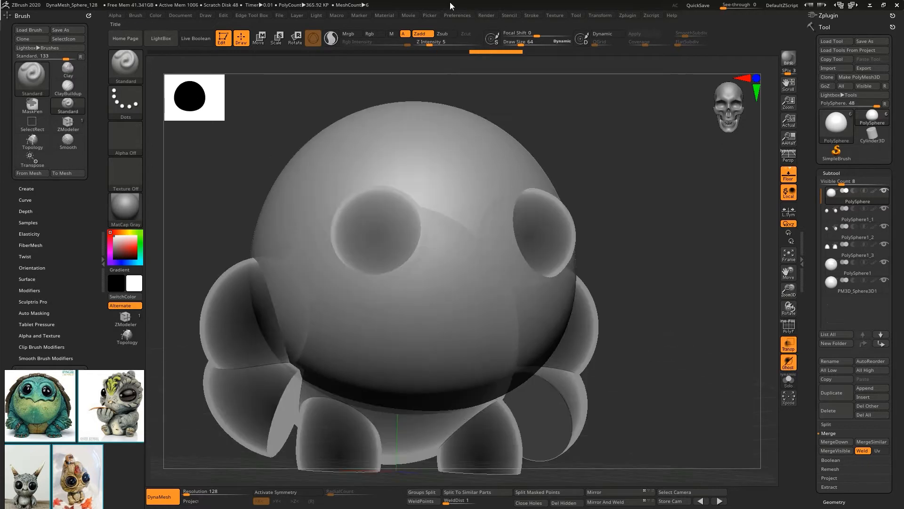
key("x")
left_click(600, 502)
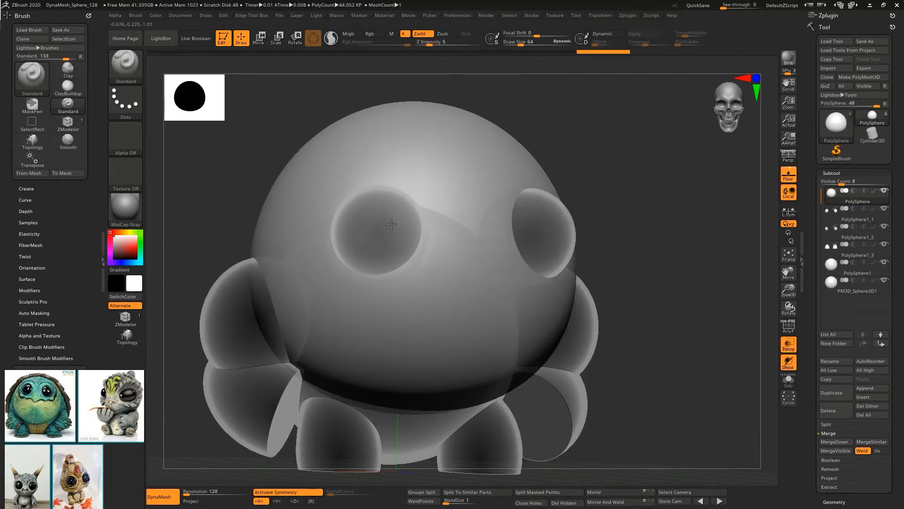
key("shift+t")
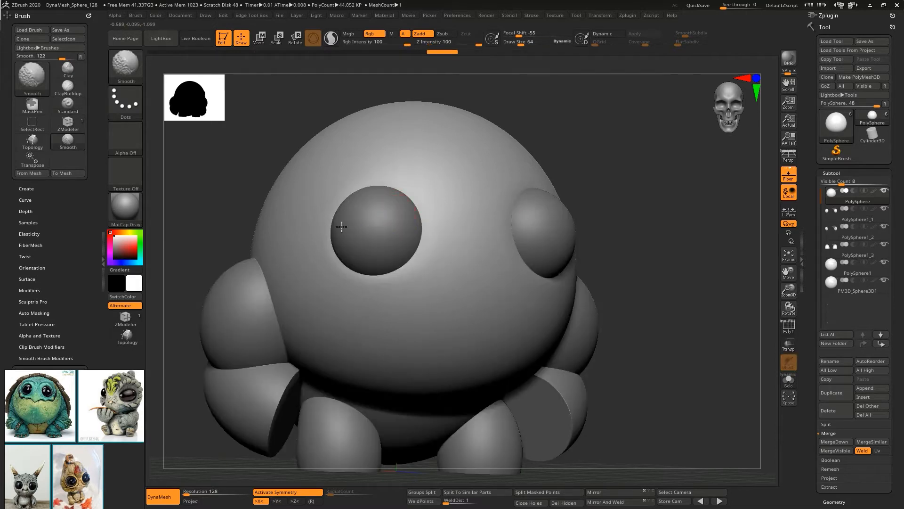
Sculpt raised brow ridges around the tops of both eyes, setting Z Intensity to 13, and smooth them.
right_click_drag(387, 178, 364, 183)
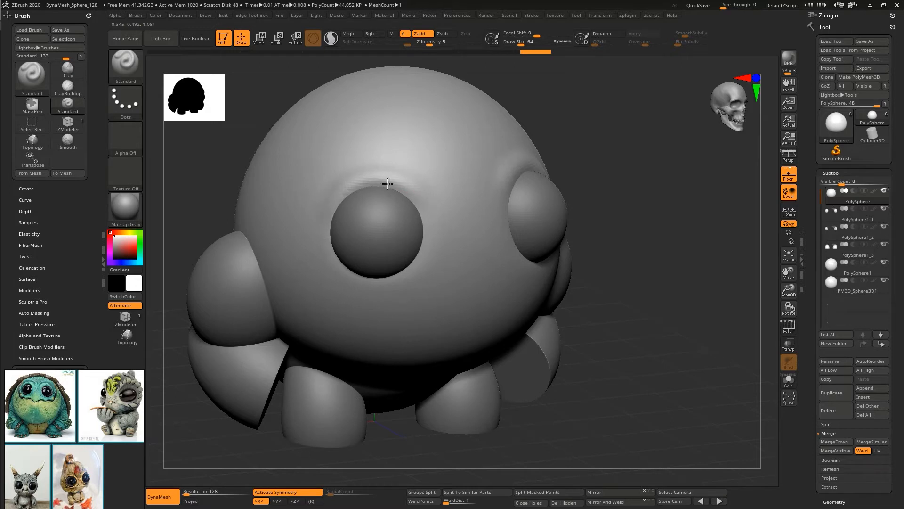
right_click_drag(387, 183, 437, 201, "shift")
left_click(439, 43)
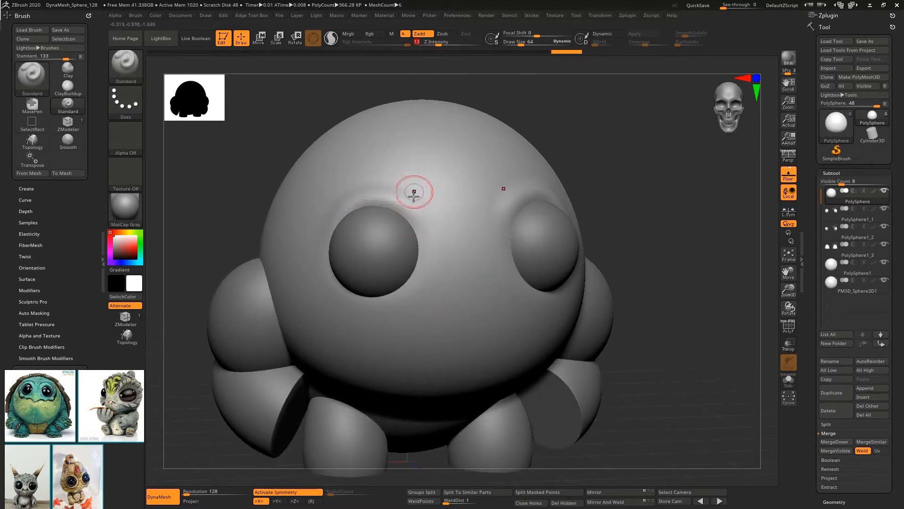
mouse_move(414, 206)
left_mouse_down()
mouse_move(438, 232)
mouse_move(390, 200)
mouse_move(421, 231)
left_mouse_up()
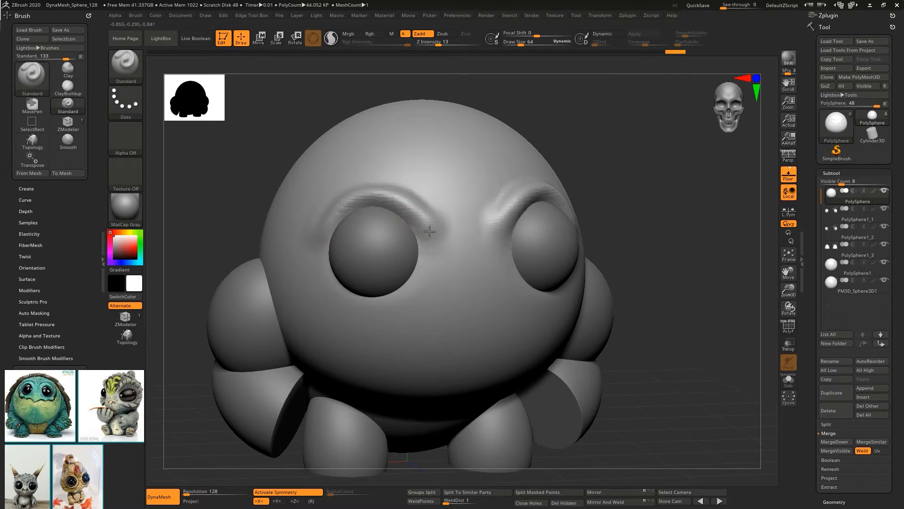
mouse_move(387, 203)
left_mouse_down("shift")
mouse_move(349, 195)
mouse_move(414, 213)
left_mouse_up("shift")
key("shift+f")
key("shift+f")
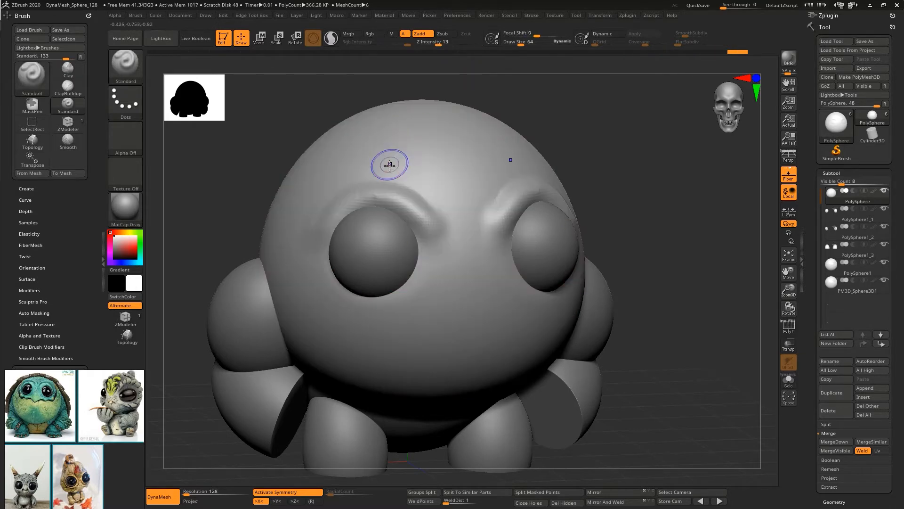
Select the eyes and fill them with the Chrome B material.
left_click_drag(659, 226, 622, 222)
left_click_drag(245, 188, 317, 207)
left_click_drag(650, 212, 584, 189)
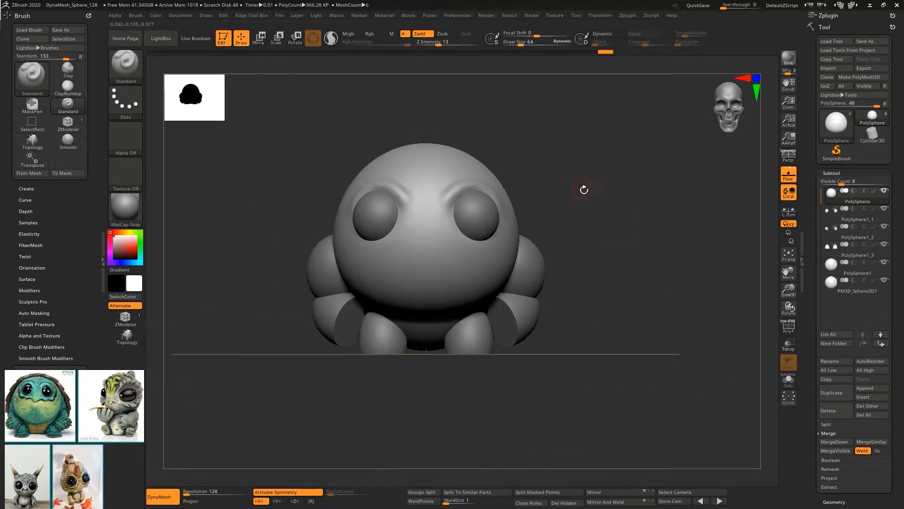
left_click(383, 212, "alt")
left_click(126, 221)
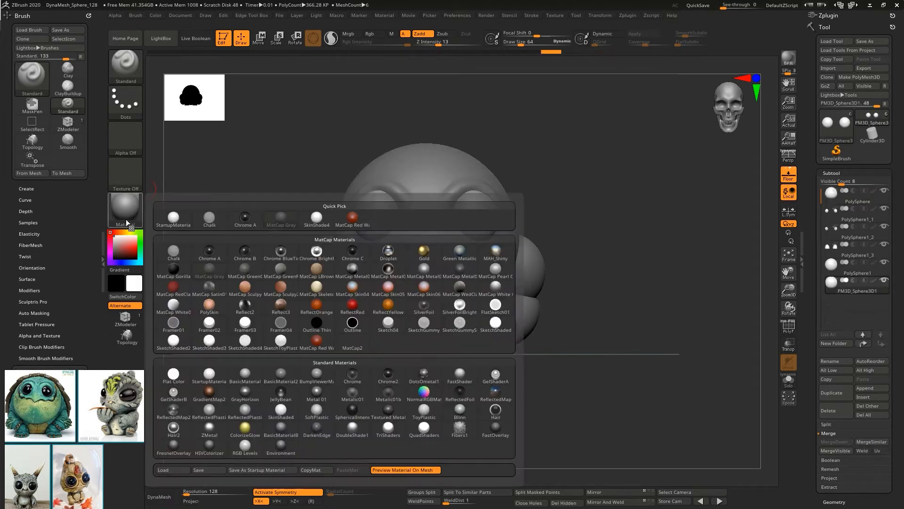
mouse_move(213, 252)
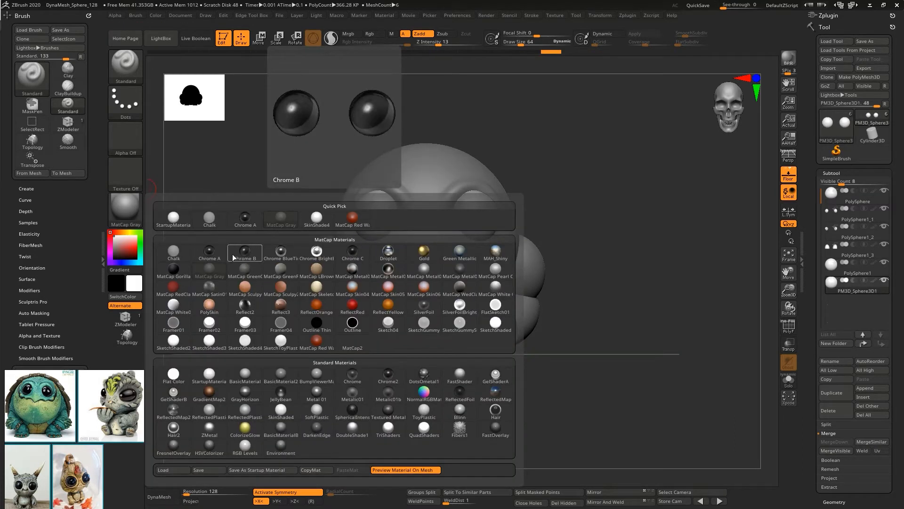
left_click(244, 252)
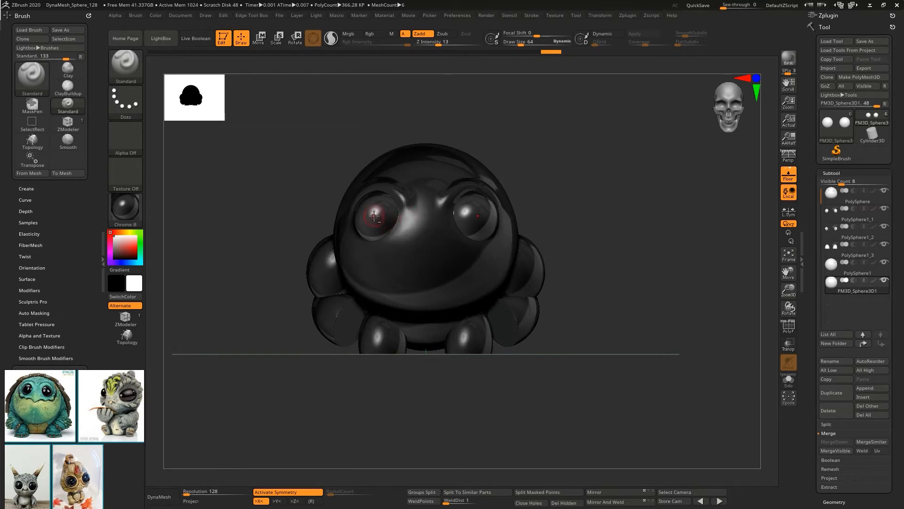
left_click(159, 14)
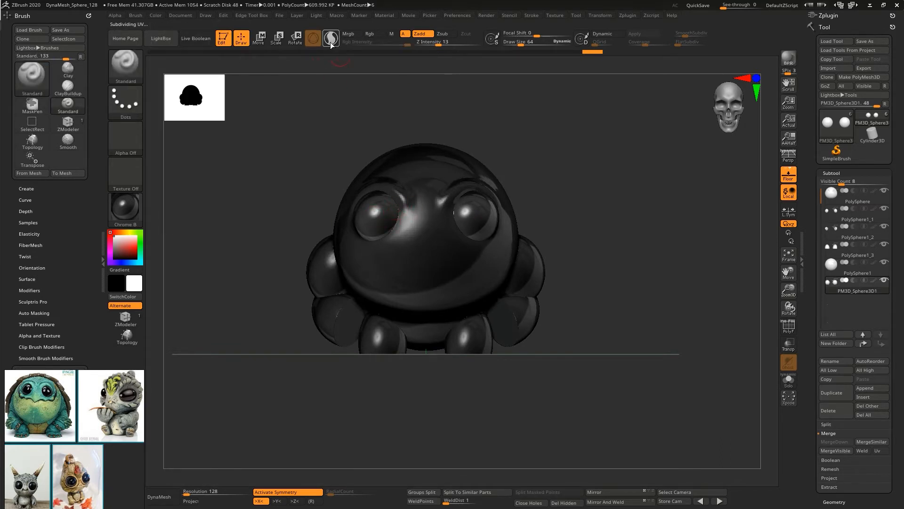
left_click(156, 15)
left_click(188, 184)
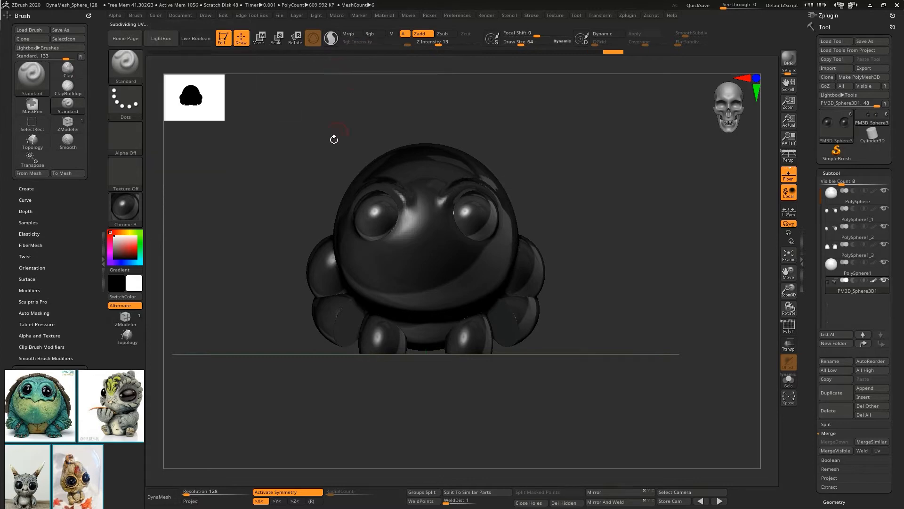
Switch the material of the rest of the model to SoftPlastic.
left_click(129, 209)
left_click(327, 404)
left_click_drag(327, 404, 275, 192)
mouse_move(473, 233)
right_mouse_down()
mouse_move(457, 212)
mouse_move(466, 219)
right_mouse_up()
Select the head, set Z Intensity to 5, and sculpt a soft nose area between the eyes, smoothing it into the face.
left_click(463, 244, "alt")
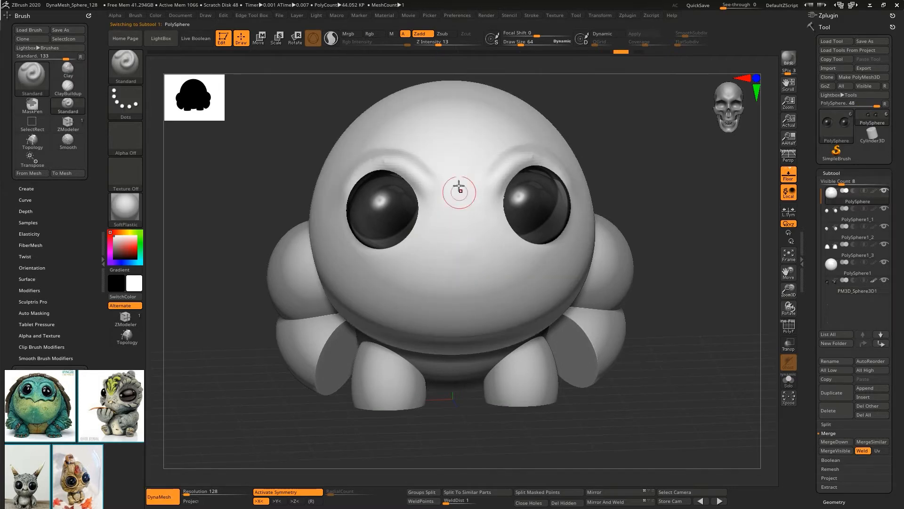
left_click_drag(431, 42, 429, 43)
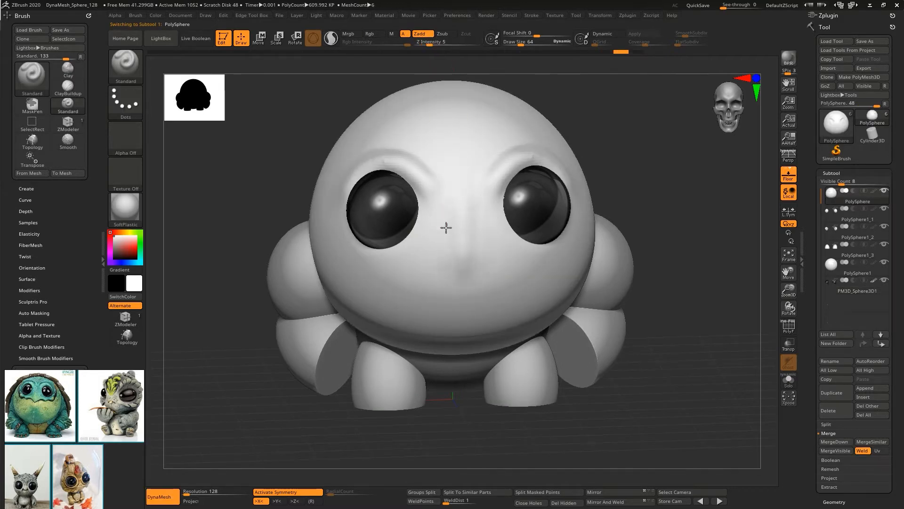
mouse_move(426, 263)
right_mouse_down()
mouse_move(433, 236)
mouse_move(421, 264)
right_mouse_up()
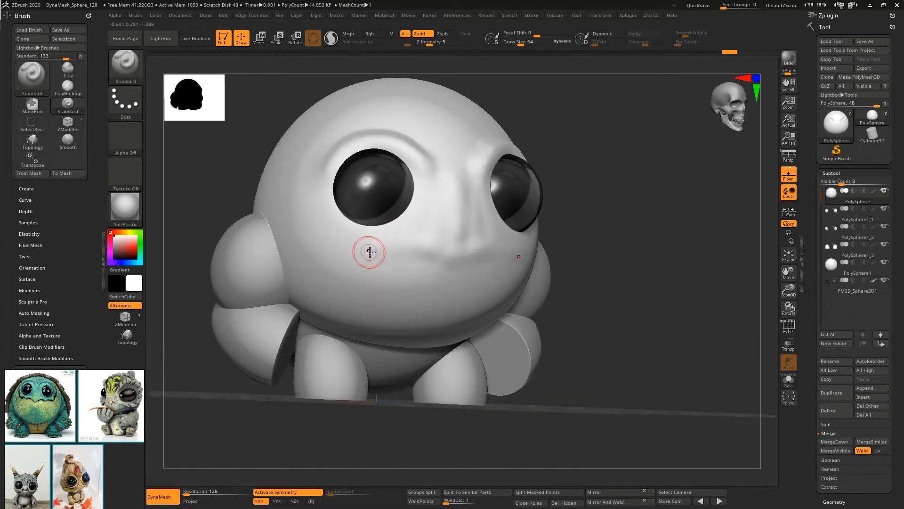
right_click_drag(370, 252, 359, 236, "shift")
left_click_drag(449, 267, 378, 274, "ctrl")
key("ctrl+z")
key("ctrl+z")
right_click_drag(338, 202, 379, 200)
left_click_drag(445, 259, 465, 260, "shift")
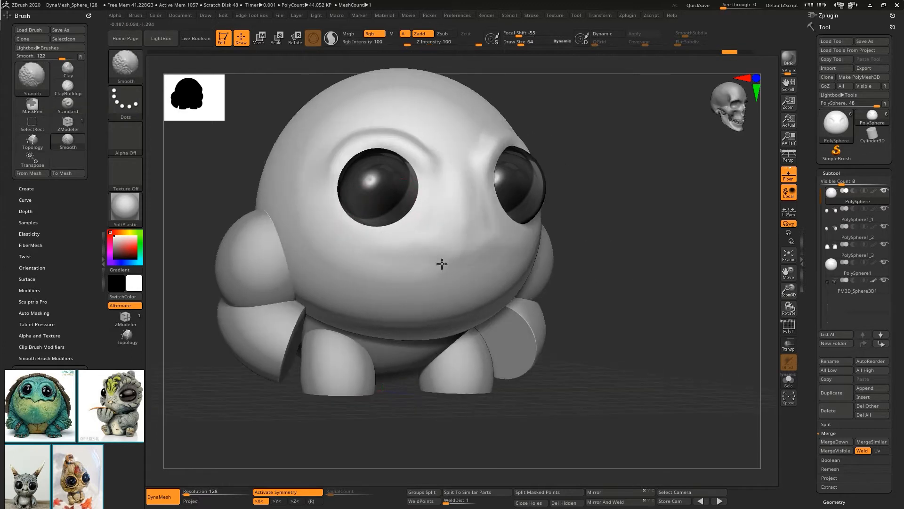
Turn on perspective and make both eyes slightly smaller and closer together.
right_click_drag(442, 264, 571, 210, "ctrl")
left_click(789, 161)
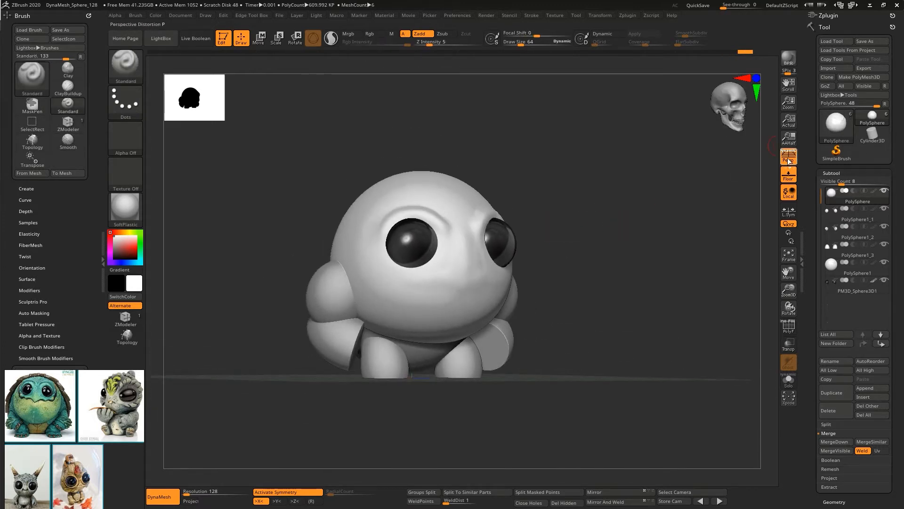
right_click_drag(532, 175, 461, 170)
left_click(417, 224, "alt")
key("w")
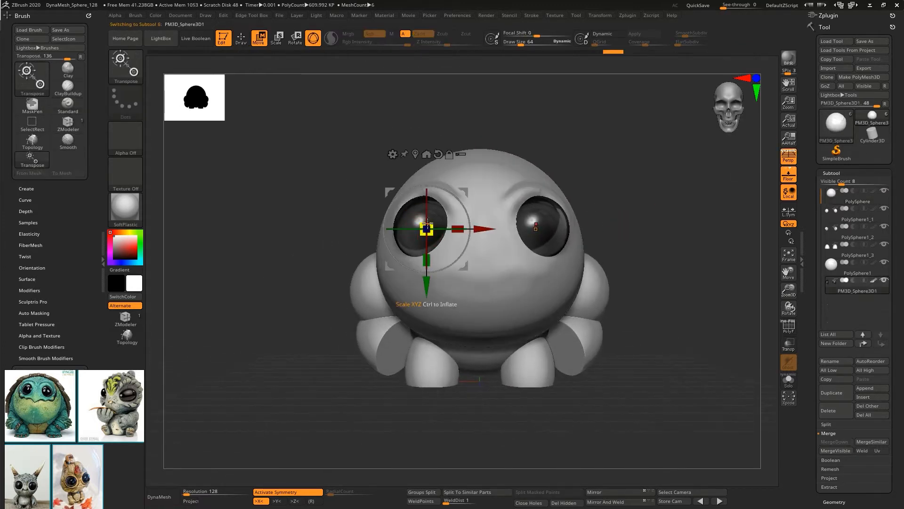
left_click_drag(426, 225, 439, 229)
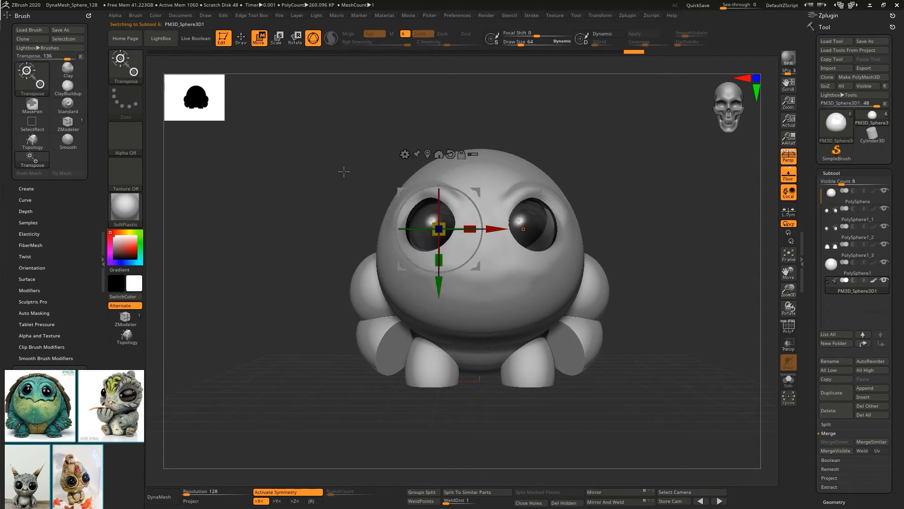
Select the head for sculpting and smooth the brow ridges around the eyes.
left_click(500, 177, "alt")
right_click_drag(500, 177, 512, 198)
key("q")
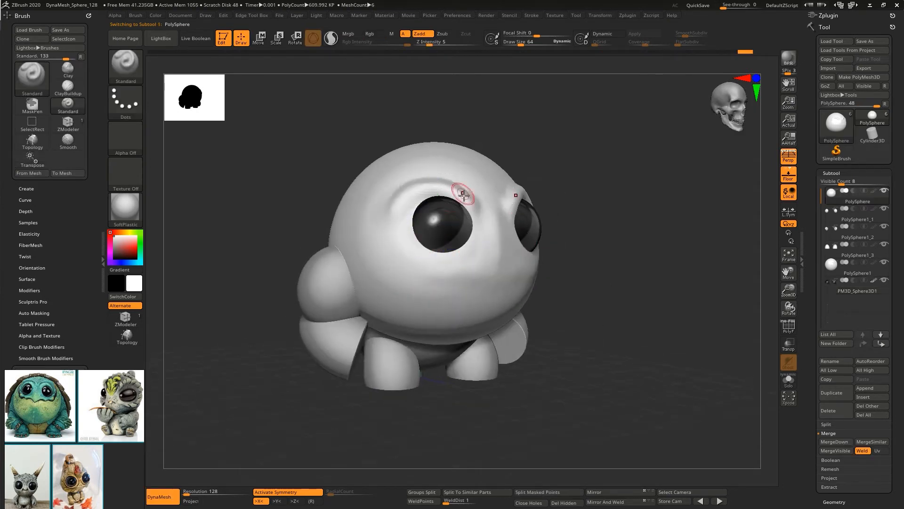
mouse_move(410, 214)
left_mouse_down("shift")
mouse_move(444, 195)
mouse_move(481, 201)
left_mouse_up("shift")
mouse_move(480, 189)
right_mouse_down()
mouse_move(430, 170)
mouse_move(448, 165)
right_mouse_up()
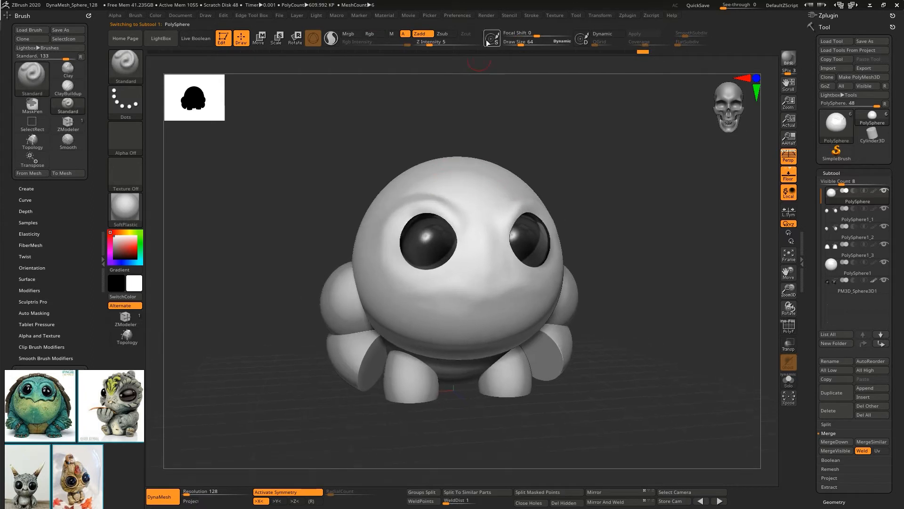
mouse_move(459, 15)
left_click_drag(448, 27, 64, 34)
left_click_drag(97, 292, 80, 241)
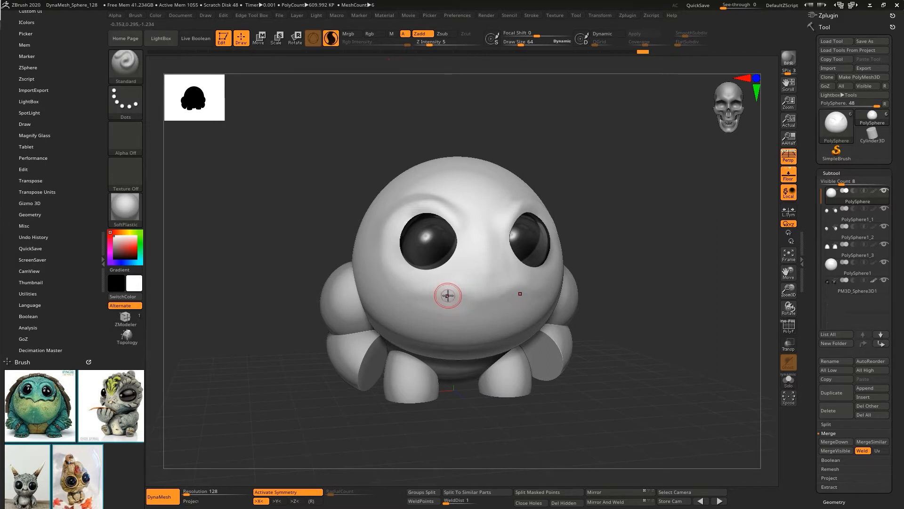
mouse_move(11, 301)
left_mouse_down()
mouse_move(8, 287)
mouse_move(10, 315)
left_mouse_up()
left_click_drag(8, 224, 12, 265)
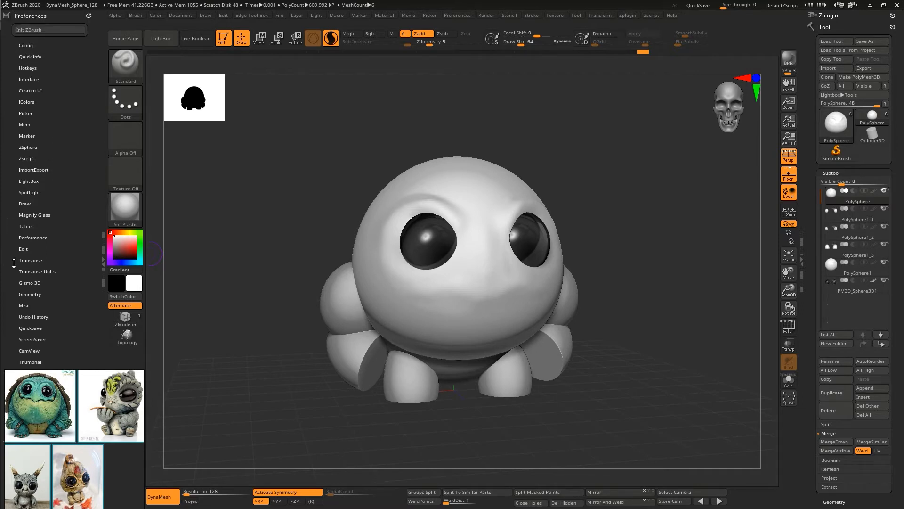
left_click(90, 15)
Dock the Stroke palette in the side tray and show its Sculptris Pro settings.
left_click(530, 16)
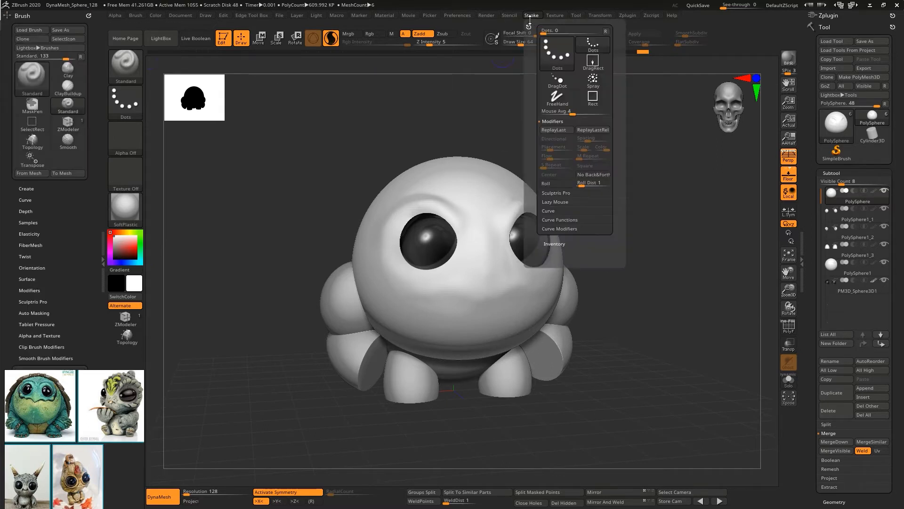
left_click_drag(511, 41, 52, 38)
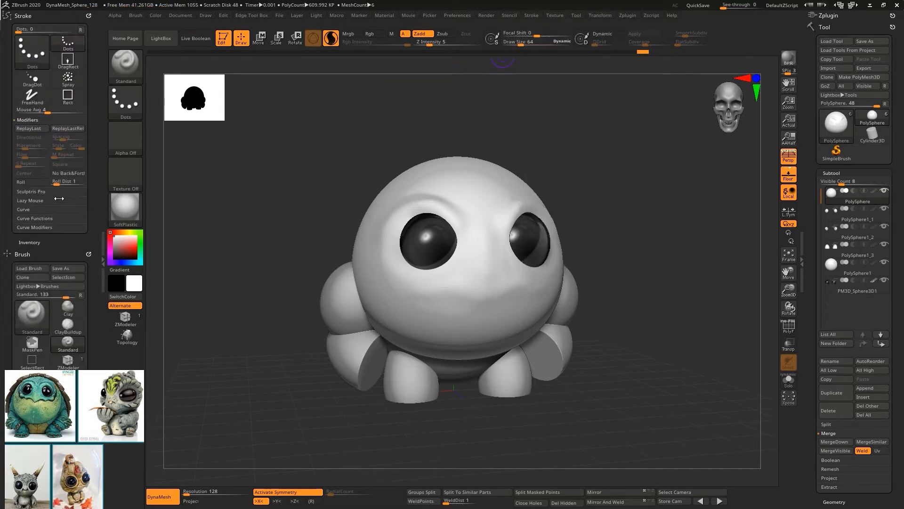
left_click(56, 192)
left_click(69, 137)
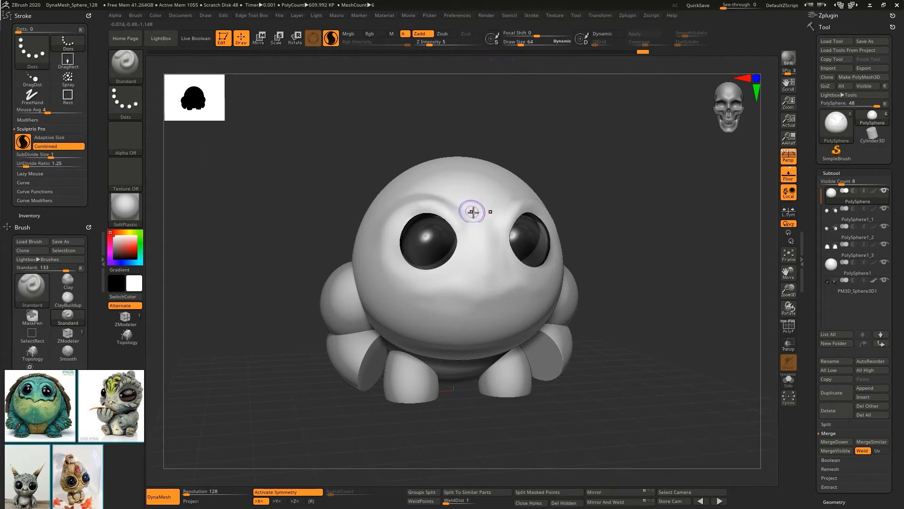
Show the head's wireframe, try a Sculptris Pro stroke near the eyes, and undo it.
key("shift+f")
left_click_drag(488, 241, 443, 207)
key("ctrl+z")
key("ctrl+z")
key("ctrl+z")
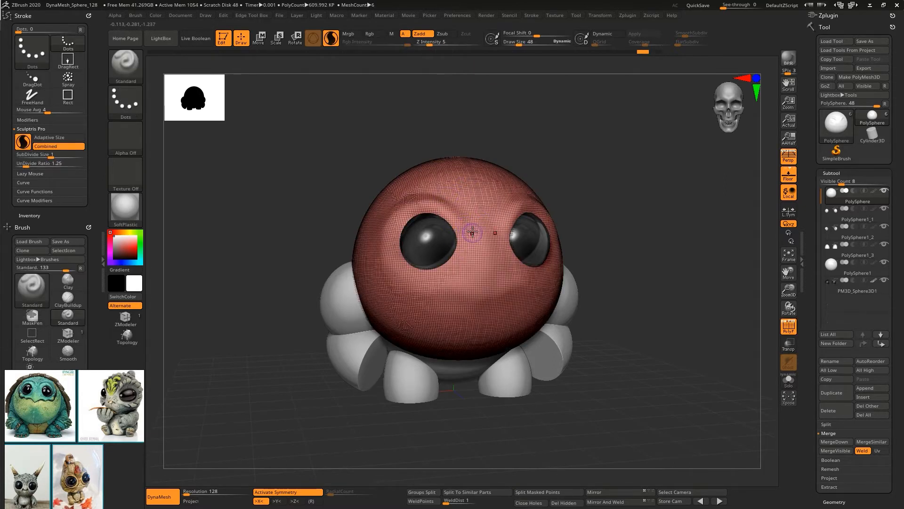
Set the Sculptris Pro SubDivide Size to 0.25, sculpt raised rims around both eyes, and hide the wireframe.
type("0.25")
key("Return")
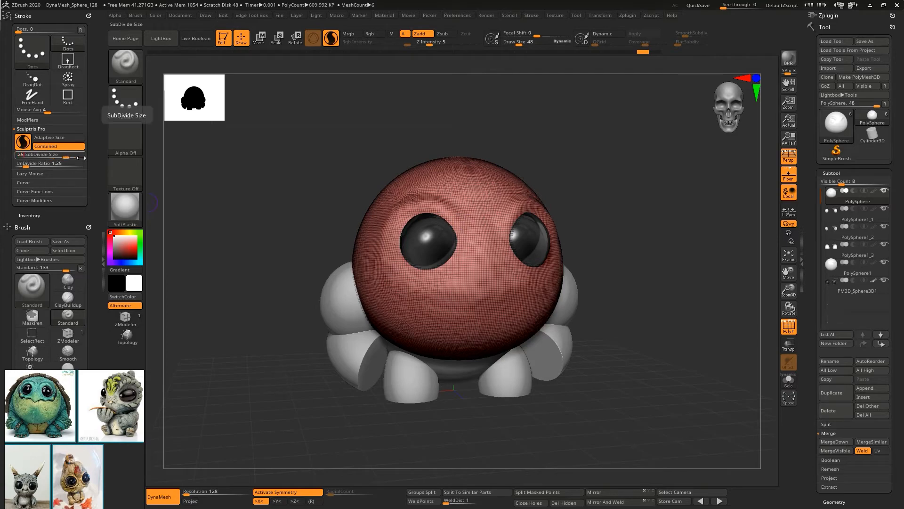
mouse_move(468, 226)
left_mouse_down()
mouse_move(438, 206)
mouse_move(413, 207)
left_mouse_up()
mouse_move(428, 186)
right_mouse_down("ctrl")
mouse_move(461, 240)
mouse_move(442, 200)
right_mouse_up("ctrl")
right_click_drag(441, 200, 427, 184)
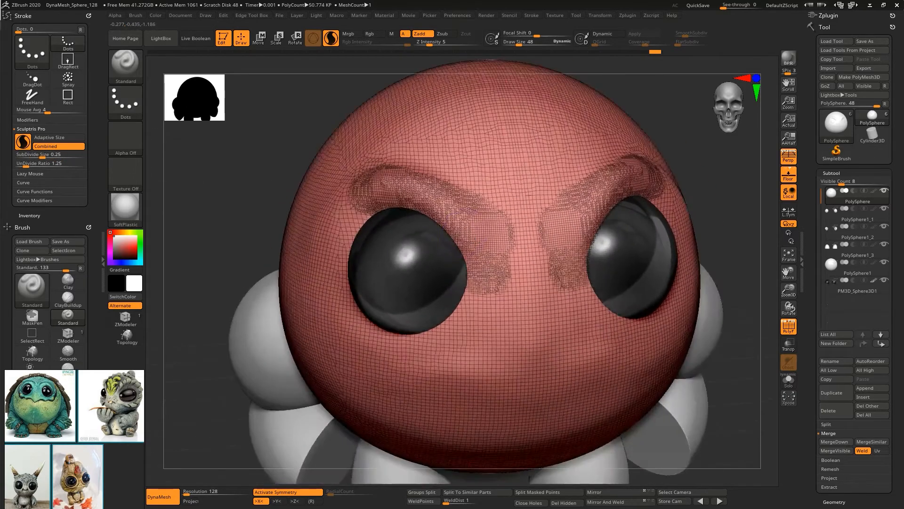
mouse_move(428, 185)
left_mouse_down()
mouse_move(340, 236)
mouse_move(480, 234)
mouse_move(360, 175)
left_mouse_up()
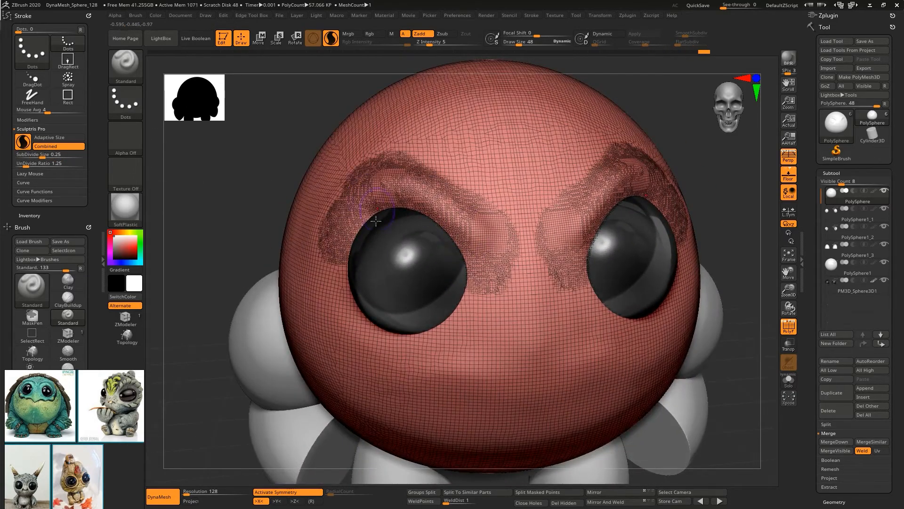
right_click_drag(353, 181, 417, 188)
mouse_move(357, 200)
left_mouse_down()
mouse_move(316, 278)
mouse_move(429, 344)
left_mouse_up()
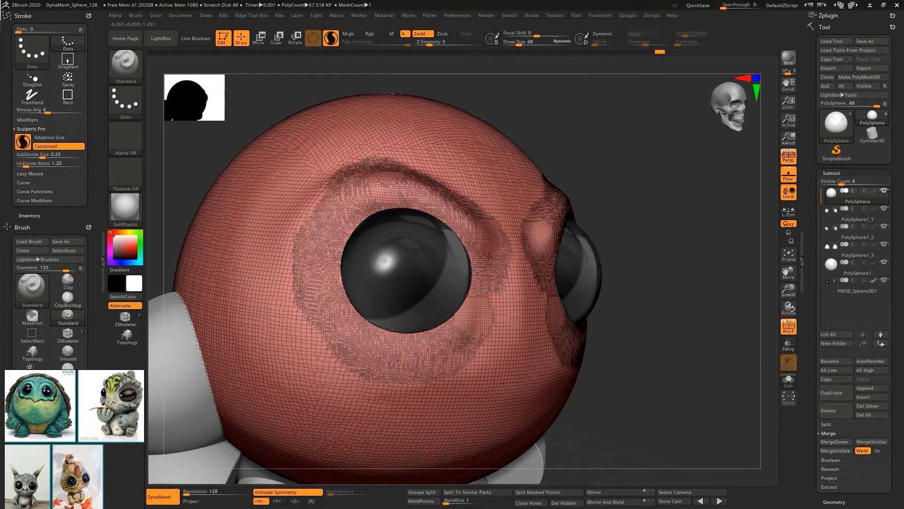
key("shift+f")
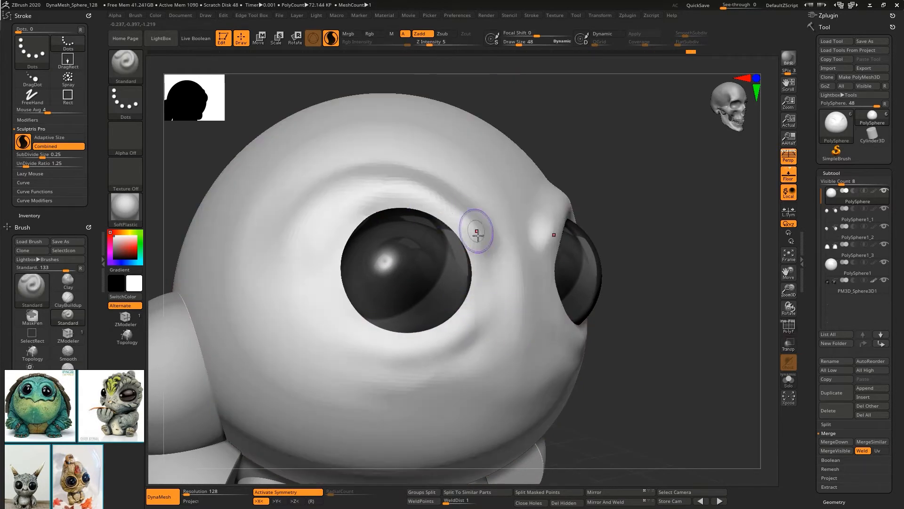
Switch to the ClayBuildup brush, set Z Intensity to 7, and build up and smooth thick eyelids around both eyes.
key("b")
key("c")
key("b")
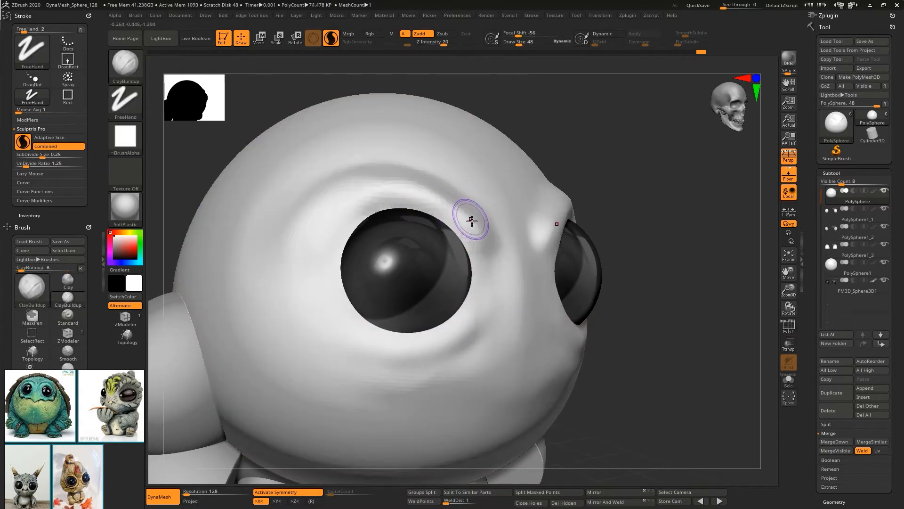
key("ctrl+z")
mouse_move(471, 222)
left_mouse_down()
mouse_move(391, 194)
mouse_move(480, 229)
left_mouse_up()
left_click(432, 43)
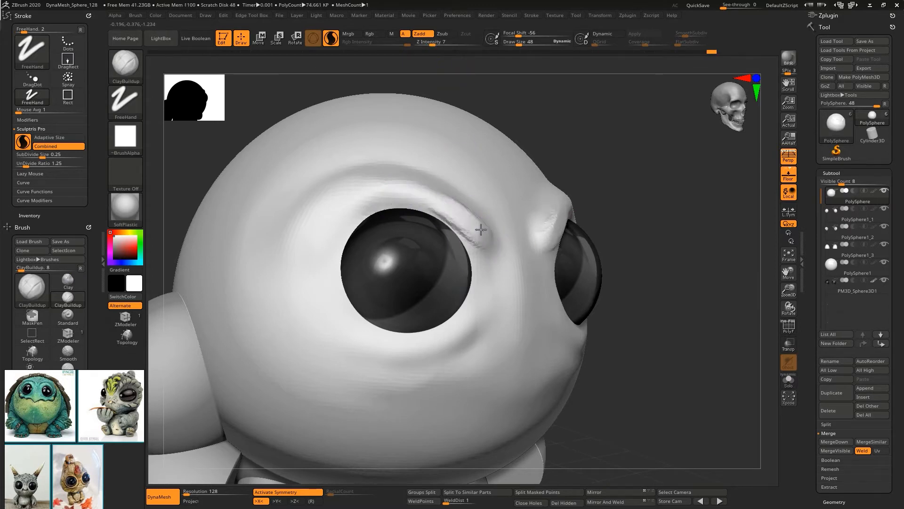
mouse_move(363, 204)
left_mouse_down()
mouse_move(402, 198)
mouse_move(371, 200)
mouse_move(324, 243)
mouse_move(478, 247)
left_mouse_up()
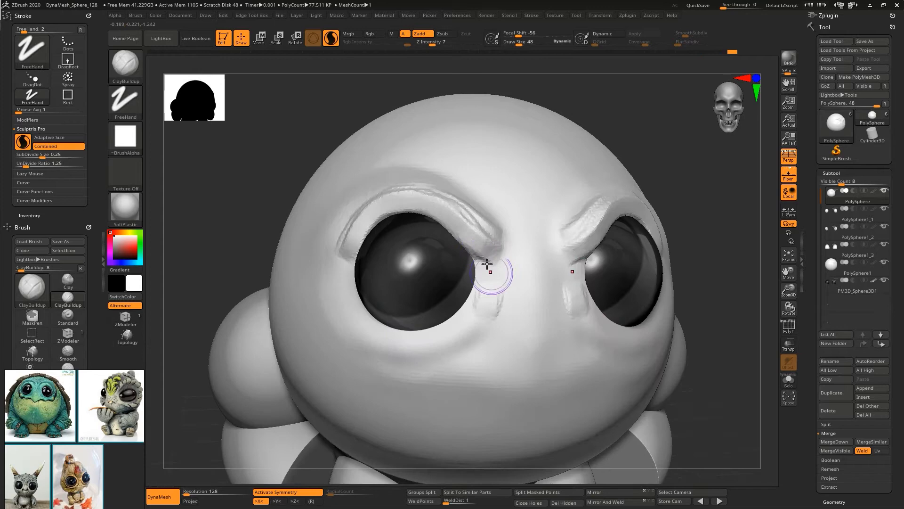
mouse_move(490, 269)
left_mouse_down()
mouse_move(476, 313)
mouse_move(450, 330)
mouse_move(368, 301)
mouse_move(467, 323)
mouse_move(472, 296)
mouse_move(434, 189)
mouse_move(445, 266)
left_mouse_up()
left_click_drag(498, 232, 507, 263, "shift")
Enlarge the brush to Draw Size 97, show the wireframe, and sculpt and smooth heavy brow forms on the forehead above the eyes.
mouse_move(494, 235)
right_mouse_down()
mouse_move(468, 222)
mouse_move(428, 168)
mouse_move(419, 119)
mouse_move(419, 139)
right_mouse_up()
mouse_move(418, 140)
right_mouse_down("alt")
mouse_move(419, 211)
mouse_move(442, 250)
right_mouse_up("alt")
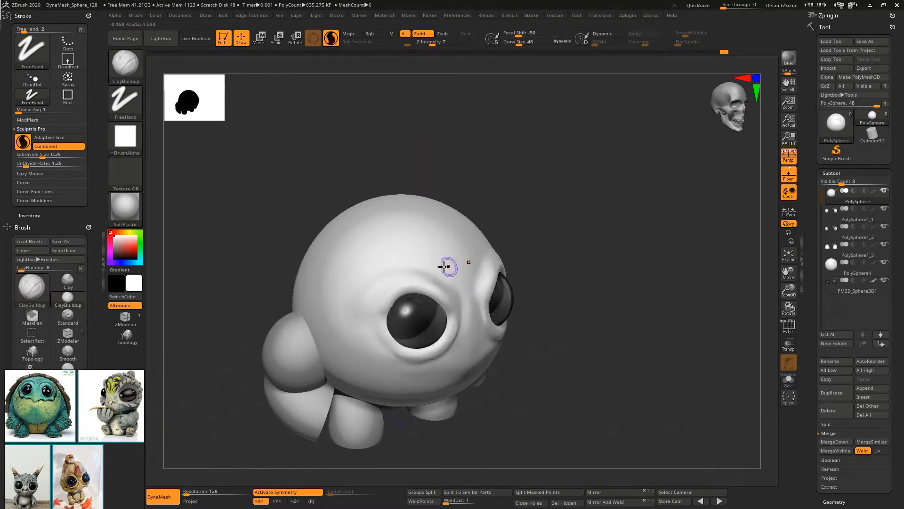
key("space")
left_click_drag(425, 239, 431, 240)
key("shift+f")
mouse_move(457, 279)
left_mouse_down()
mouse_move(414, 260)
mouse_move(441, 263)
mouse_move(384, 269)
mouse_move(462, 250)
mouse_move(403, 248)
left_mouse_up()
key("bracketright")
mouse_move(367, 282)
left_mouse_down("shift")
mouse_move(464, 348)
mouse_move(428, 370)
left_mouse_up("shift")
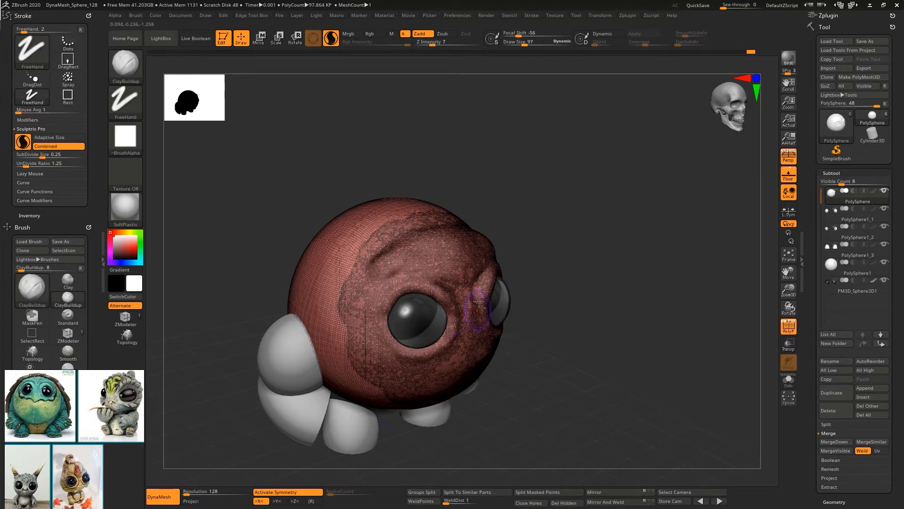
Mask a curved mouth line below the eyes with MaskPen, from the centre of the face out to both cheeks, redoing the first attempt.
mouse_move(480, 306)
right_mouse_down("shift")
mouse_move(454, 188)
mouse_move(462, 300)
right_mouse_up("shift")
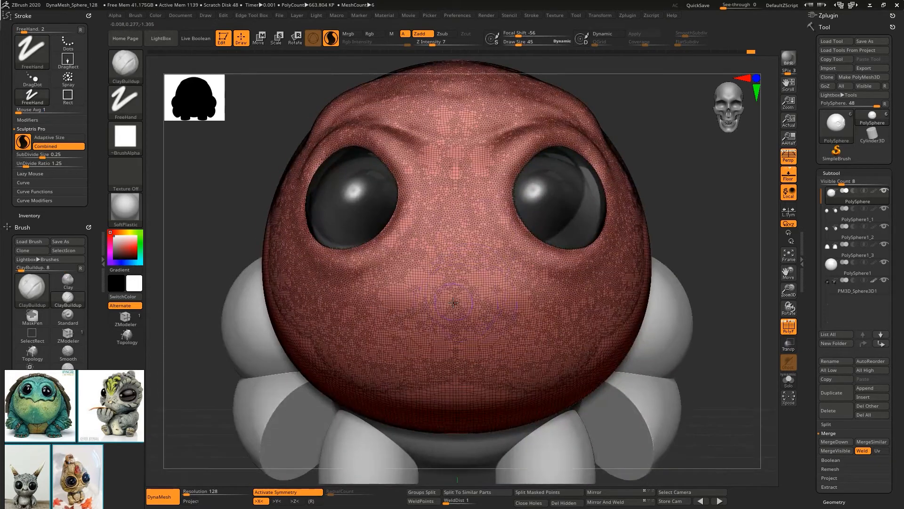
left_click_drag(481, 301, 449, 321, "ctrl")
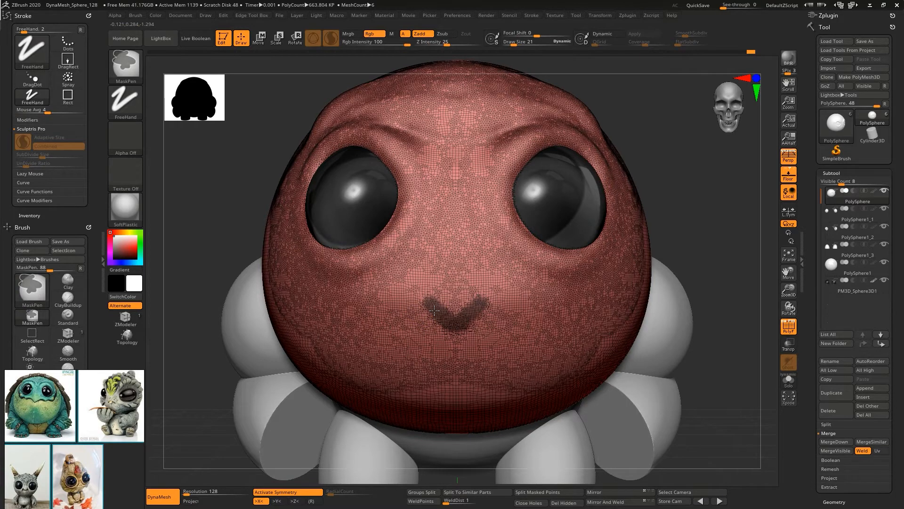
key("ctrl+z")
left_click_drag(415, 267, 451, 302, "ctrl")
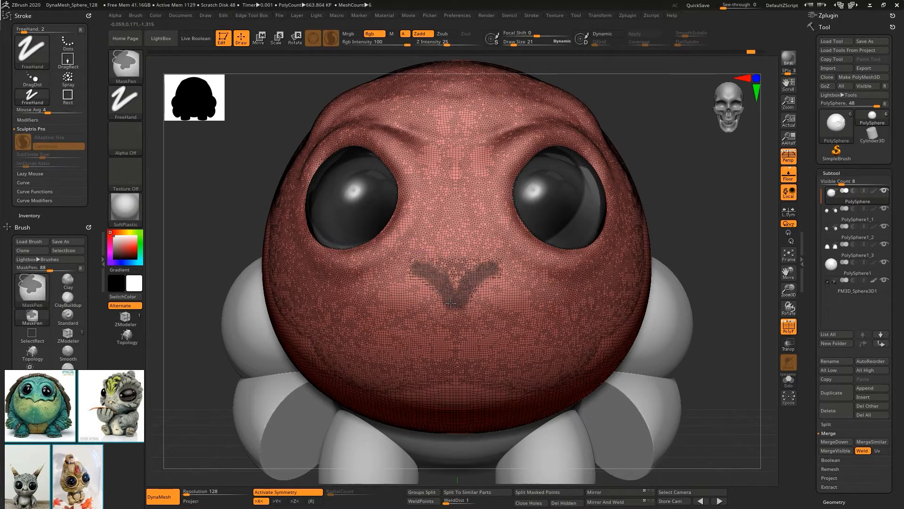
mouse_move(411, 268)
left_mouse_down("ctrl")
mouse_move(390, 286)
mouse_move(438, 295)
mouse_move(377, 308)
mouse_move(370, 299)
mouse_move(323, 302)
left_mouse_up("ctrl")
right_click_drag(309, 287, 379, 286)
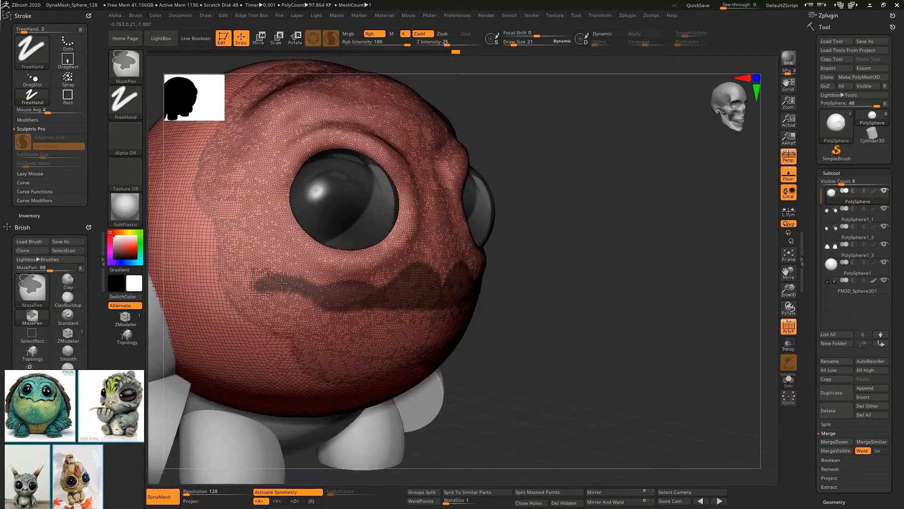
Extend the mouth mask up both outer cheeks, unmask a central notch, thicken it downward over the lower jaw, and hide the wireframe.
left_click_drag(218, 199, 217, 262, "ctrl")
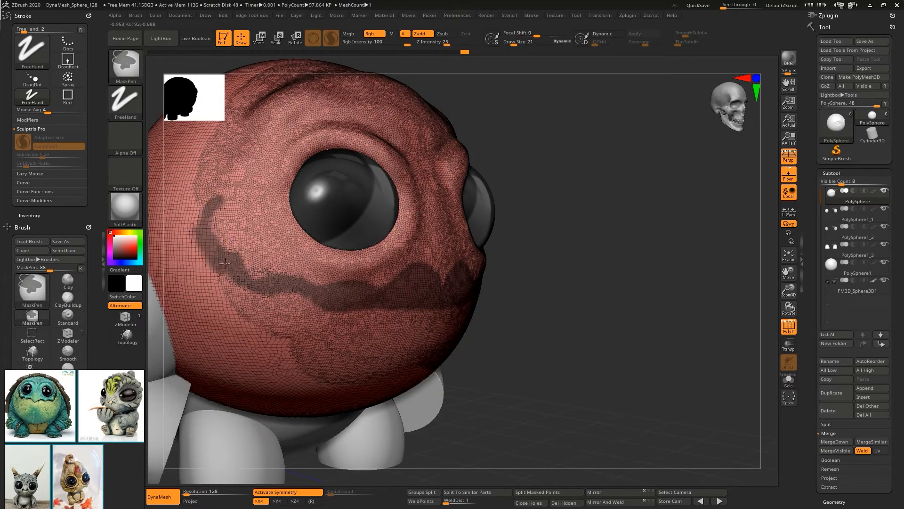
right_click_drag(249, 282, 277, 249)
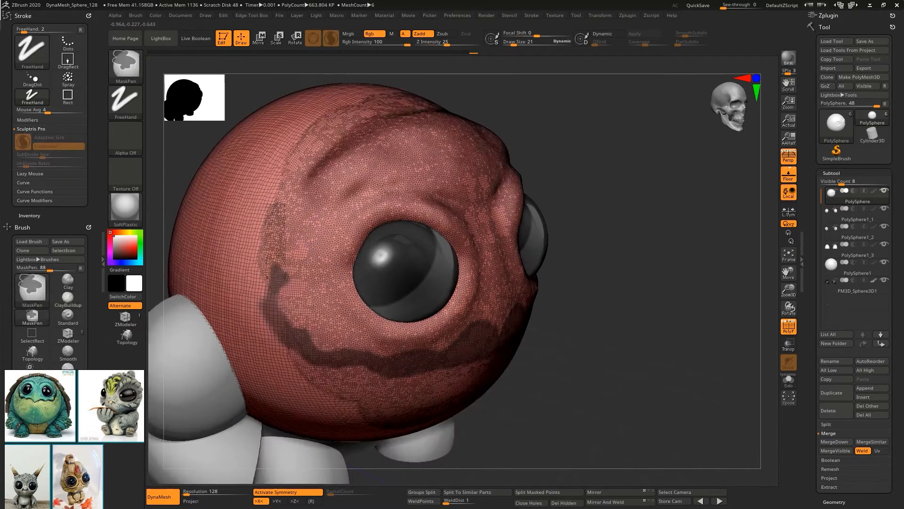
mouse_move(365, 348)
right_mouse_down()
mouse_move(301, 343)
mouse_move(222, 263)
right_mouse_up()
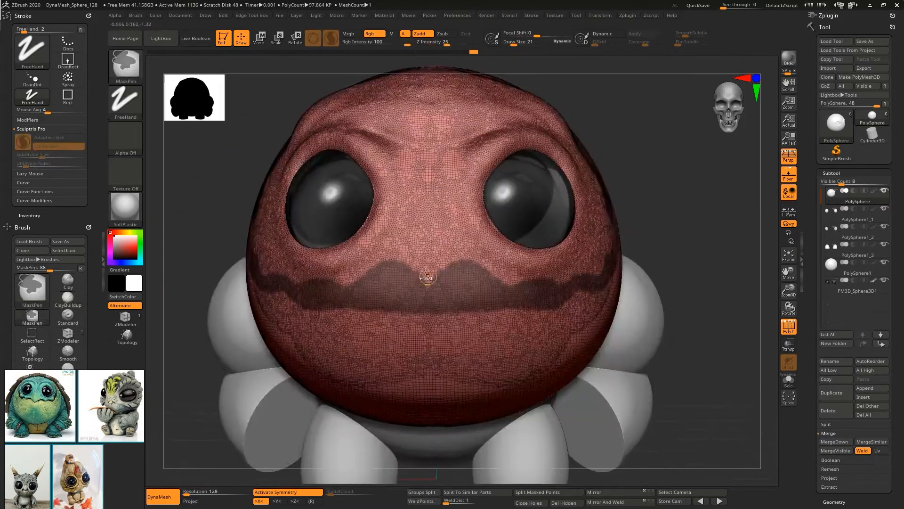
mouse_move(402, 248)
left_mouse_down("ctrl+alt")
mouse_move(420, 277)
mouse_move(393, 257)
mouse_move(407, 276)
left_mouse_up("ctrl+alt")
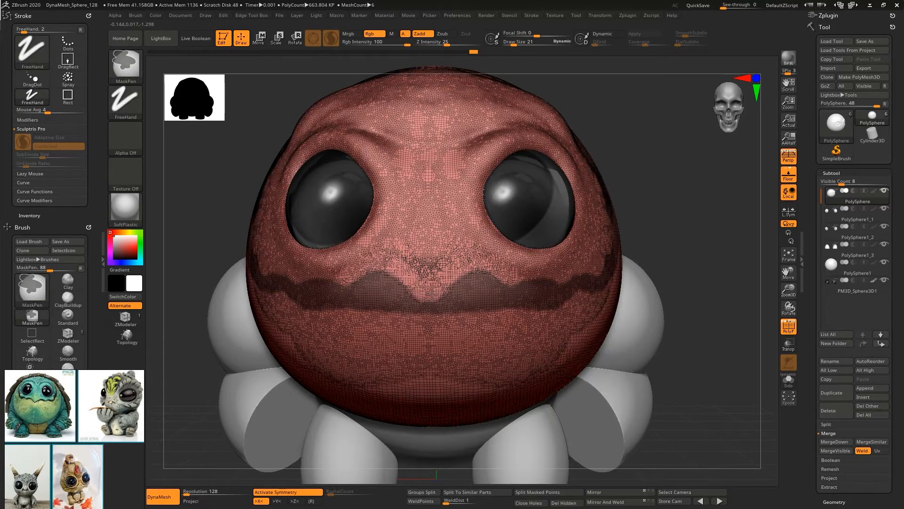
mouse_move(435, 316)
left_mouse_down("ctrl")
mouse_move(332, 314)
mouse_move(398, 327)
left_mouse_up("ctrl")
right_click_drag(348, 316, 400, 292)
key("shift+f")
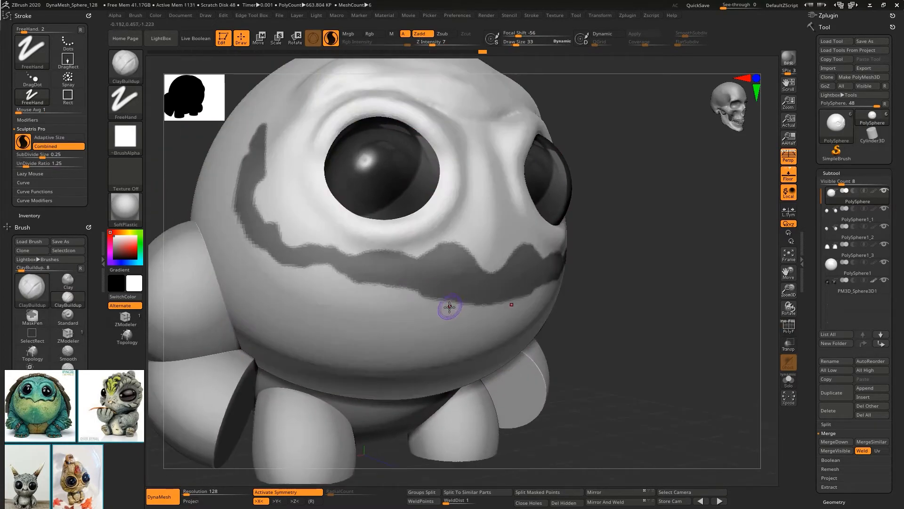
mouse_move(493, 304)
left_mouse_down("ctrl")
mouse_move(289, 267)
mouse_move(238, 210)
mouse_move(504, 322)
mouse_move(290, 280)
mouse_move(438, 332)
left_mouse_up("ctrl")
Switch to the Standard brush, set Z Intensity to 11, and build up and smooth the upper lip along the mask edge.
key("b")
key("s")
key("t")
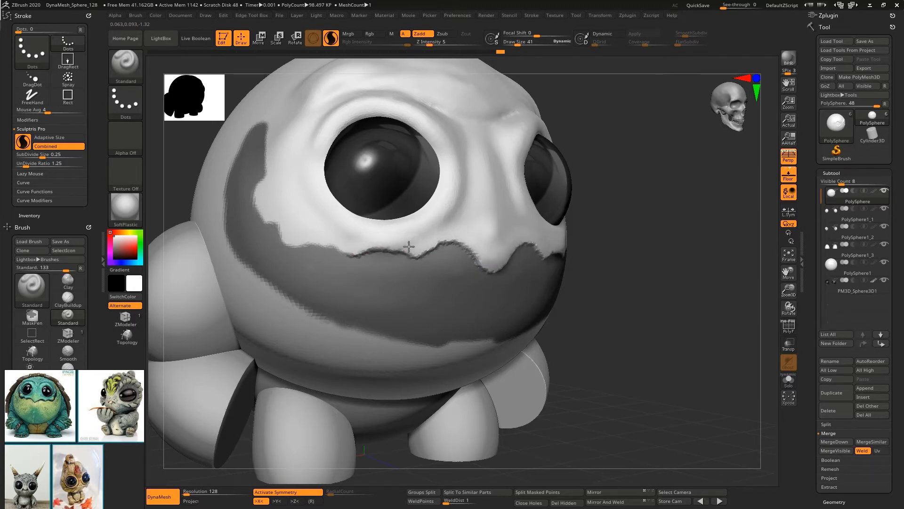
left_click_drag(325, 248, 287, 236)
left_click(436, 43)
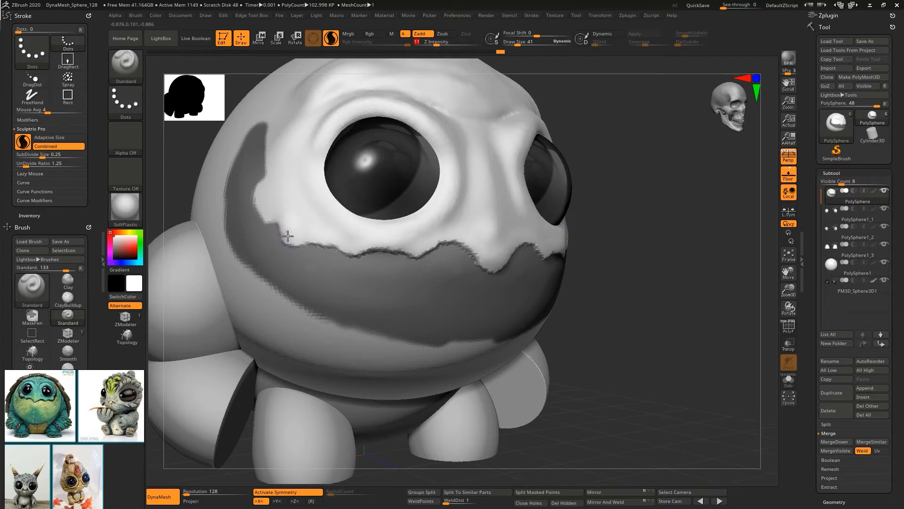
mouse_move(352, 251)
left_mouse_down()
mouse_move(262, 179)
mouse_move(259, 202)
left_mouse_up()
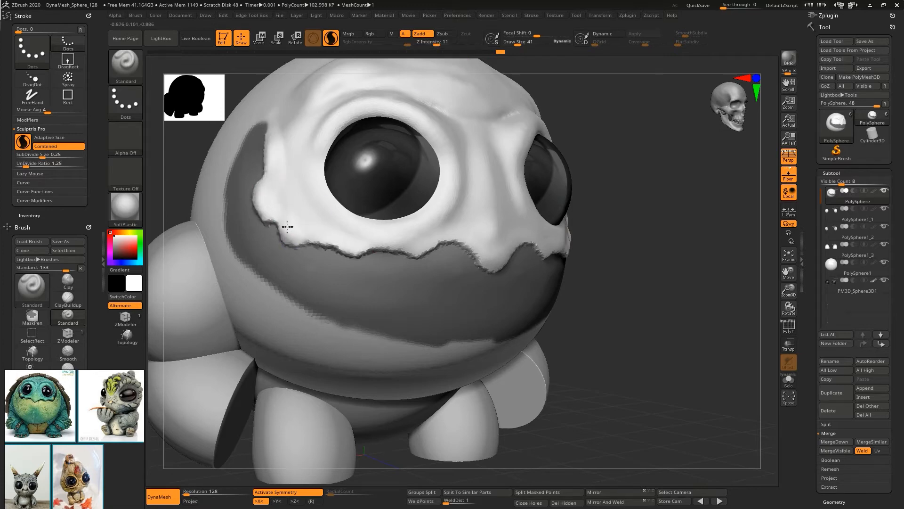
mouse_move(388, 247)
left_mouse_down()
mouse_move(474, 250)
mouse_move(490, 267)
mouse_move(460, 234)
left_mouse_up()
left_click_drag(492, 188, 501, 220, "shift")
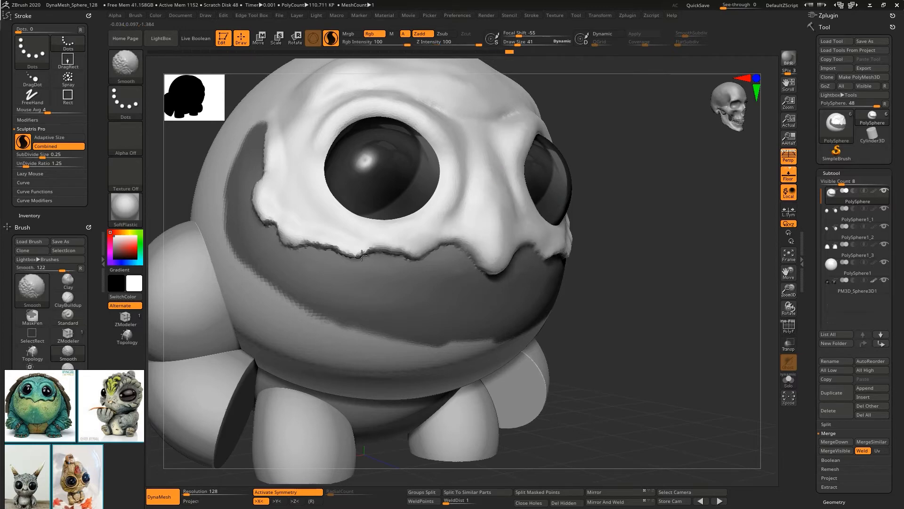
left_click_drag(361, 253, 400, 252, "shift")
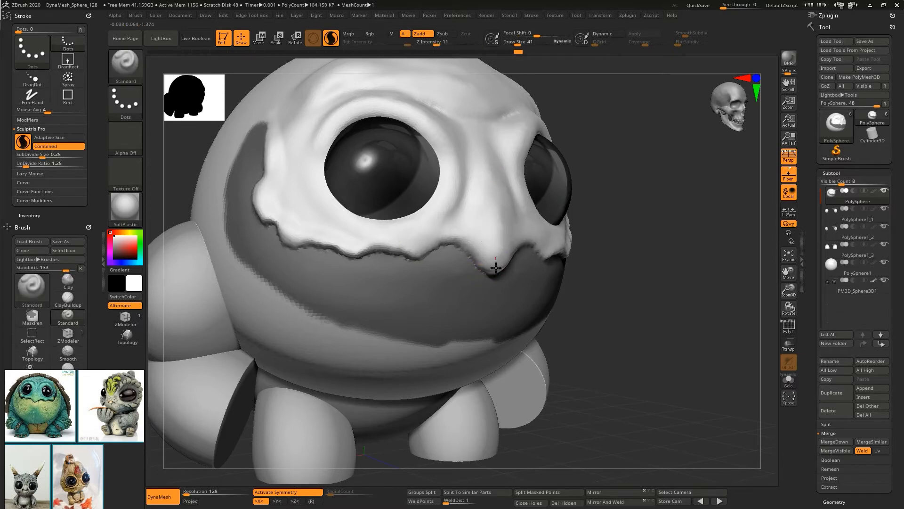
With the Move brush at Draw Size 109, pull the upper lip's centre down into a beak, adjust the lip edge, and clear the mask.
key("b")
key("m")
key("v")
right_click(468, 249)
left_click_drag(468, 249, 495, 279)
left_click_drag(421, 253, 415, 262)
left_click_drag(348, 255, 345, 263)
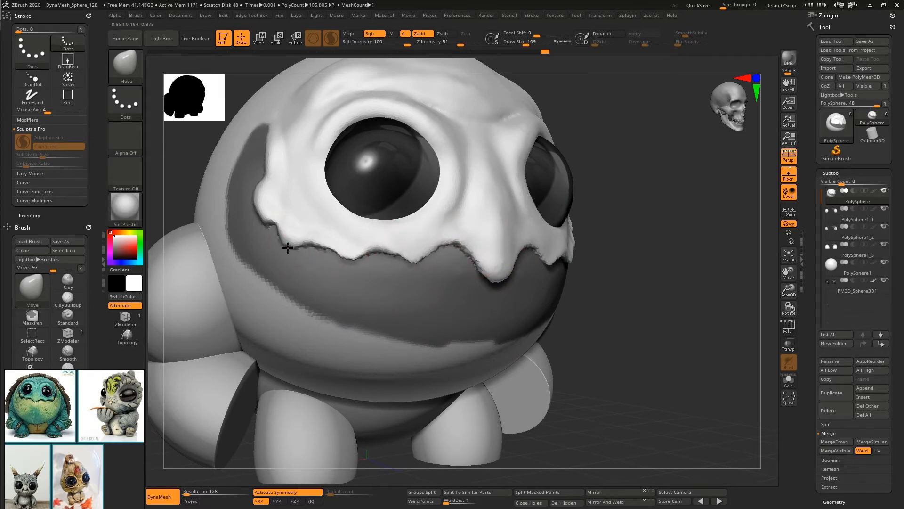
right_click_drag(264, 232, 291, 228)
left_click_drag(541, 264, 560, 282, "ctrl")
right_click_drag(556, 275, 520, 276)
mouse_move(492, 283)
left_mouse_down("shift")
mouse_move(375, 273)
mouse_move(266, 212)
left_mouse_up("shift")
key("ctrl+z")
key("ctrl+z")
Smooth the face along the new lip edge, switch to the hPolish brush, and hide the wireframe.
key("shift")
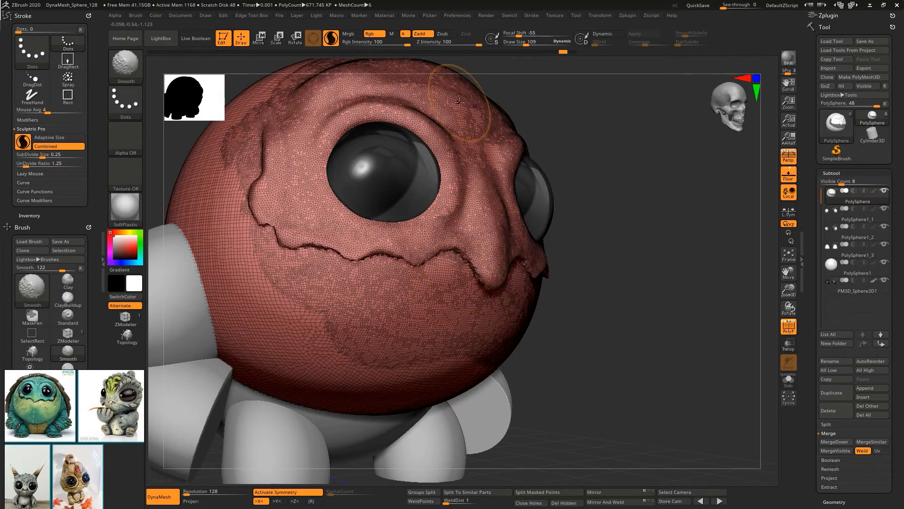
mouse_move(499, 288)
left_mouse_down("shift")
mouse_move(443, 259)
mouse_move(261, 249)
mouse_move(438, 346)
mouse_move(283, 320)
left_mouse_up("shift")
mouse_move(475, 276)
right_mouse_down()
mouse_move(470, 246)
mouse_move(459, 278)
right_mouse_up()
key("3")
key("shift+f")
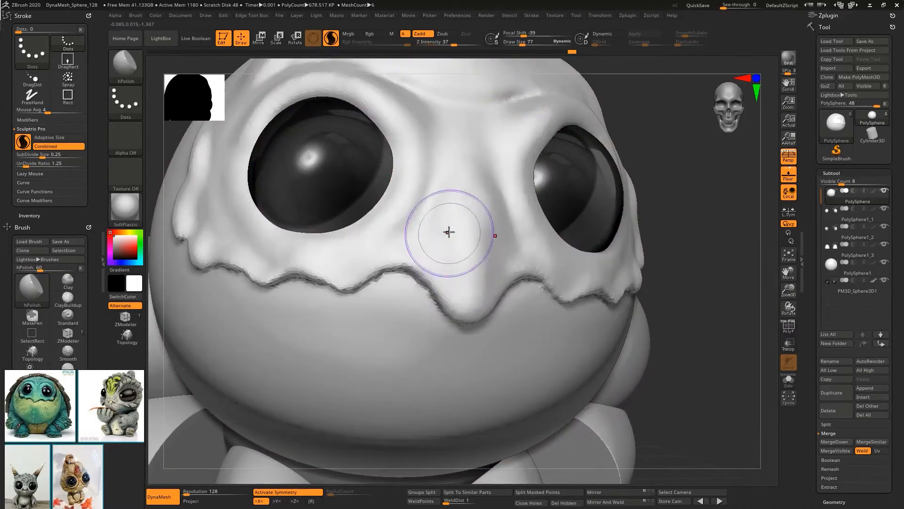
Carve a crease under the beak-shaped centre of the upper lip with the DamStandard brush, lowering Z Intensity to 13.
mouse_move(399, 292)
right_mouse_down()
mouse_move(434, 259)
mouse_move(465, 247)
right_mouse_up()
key("2")
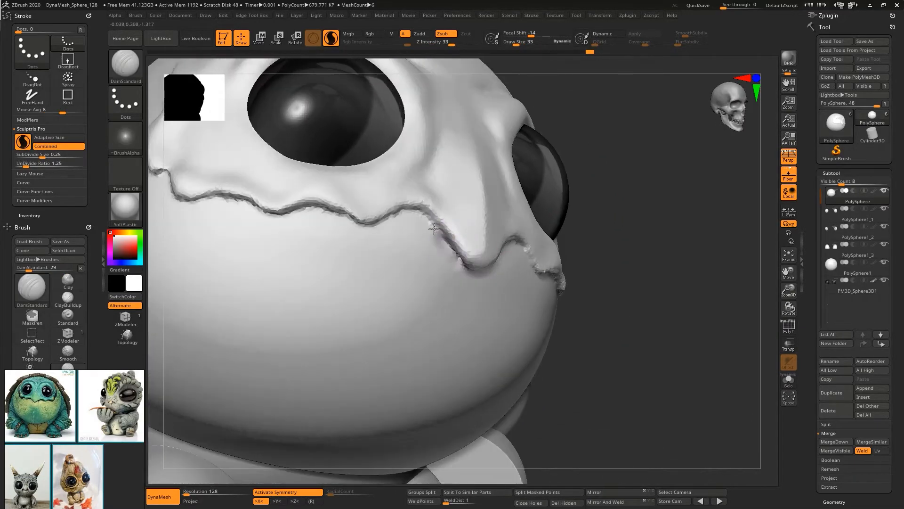
left_click_drag(434, 229, 465, 266)
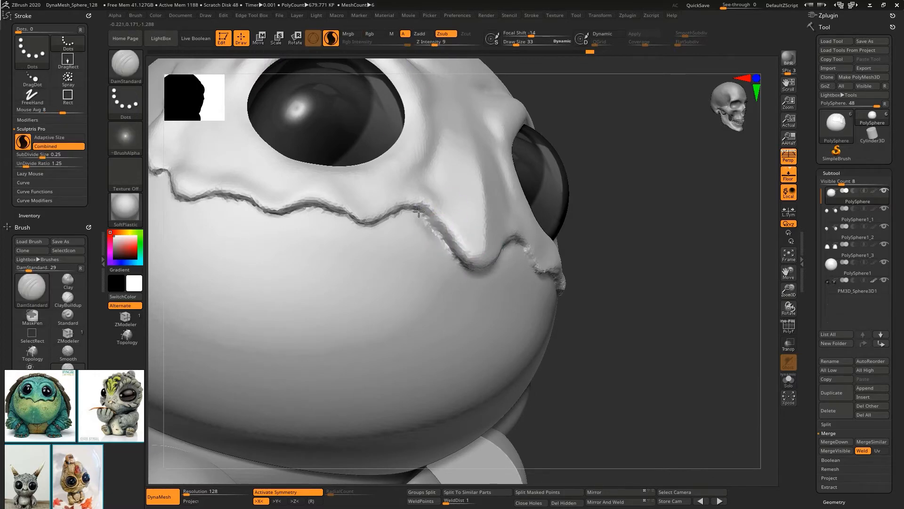
right_click_drag(422, 217, 392, 222)
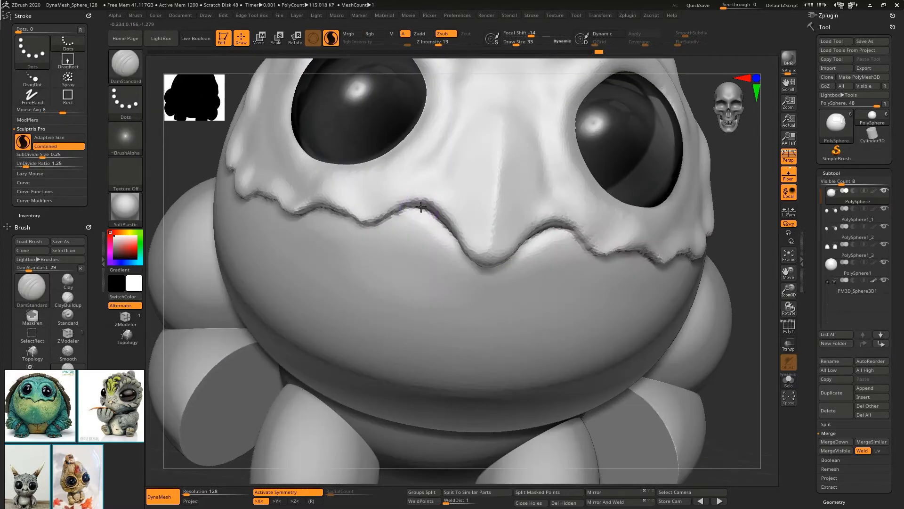
left_click_drag(415, 204, 369, 227)
right_click_drag(366, 228, 402, 195)
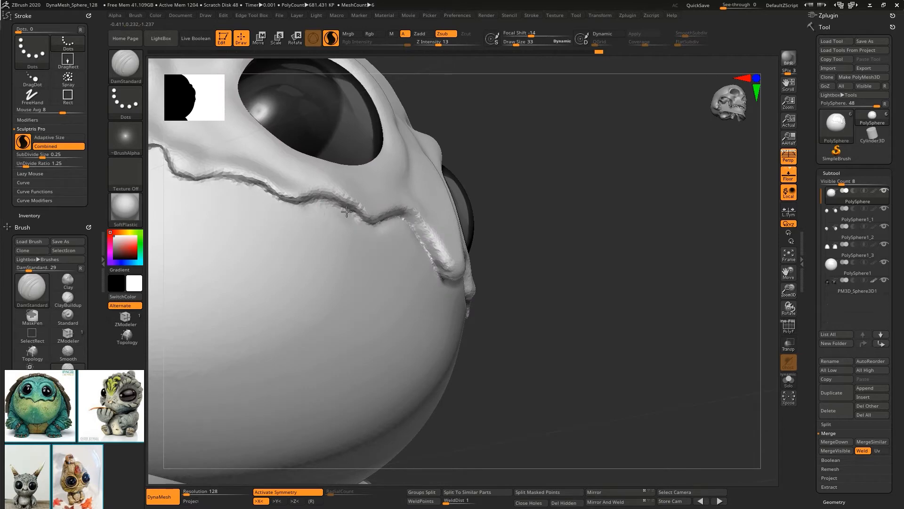
Continue the DamStandard crease along the mouth edge across the cheek and up behind the eye.
right_click_drag(343, 203, 434, 145)
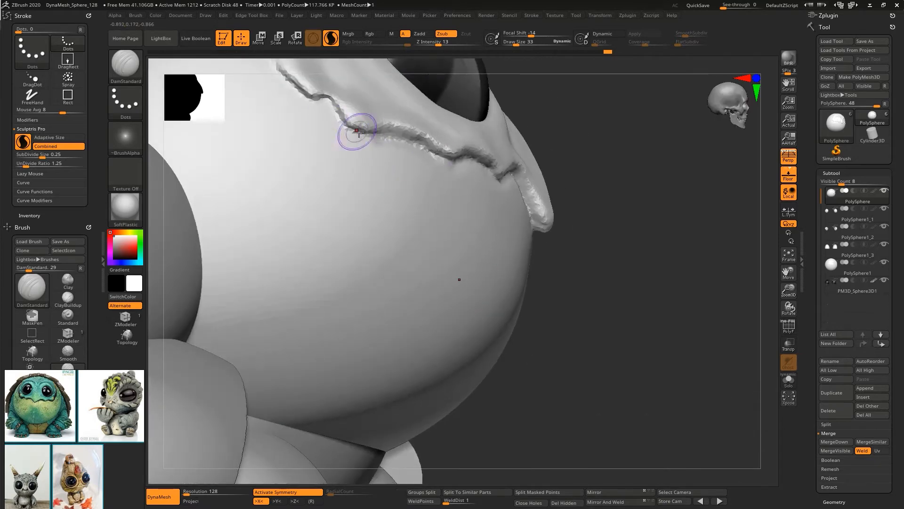
left_click_drag(332, 108, 312, 99)
mouse_move(342, 144)
right_mouse_down()
mouse_move(321, 155)
mouse_move(370, 205)
right_mouse_up()
mouse_move(369, 226)
left_mouse_down()
mouse_move(329, 169)
mouse_move(334, 137)
left_mouse_up()
right_click_drag(332, 140, 441, 255, "alt")
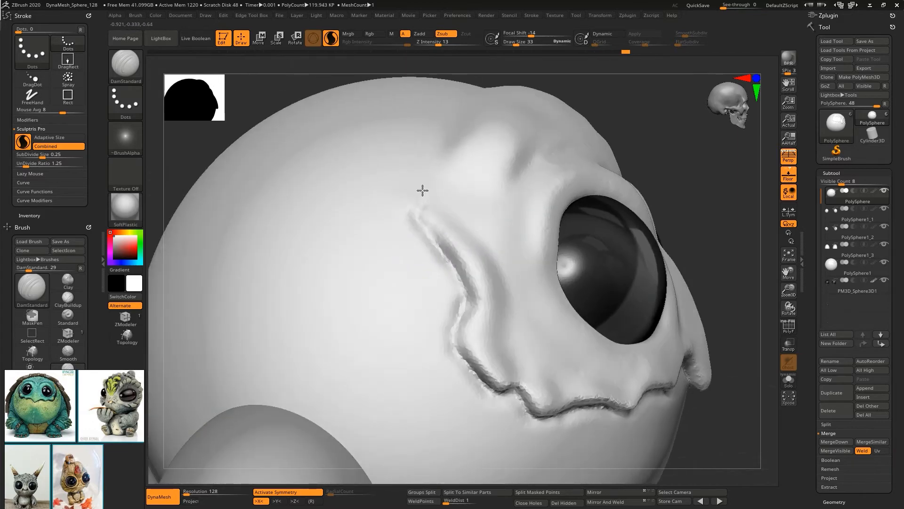
left_click_drag(420, 204, 469, 292)
Smooth the rough edge of the mouth crease below the eye at Z Intensity 6.
mouse_move(461, 262)
right_mouse_down()
mouse_move(399, 177)
mouse_move(462, 177)
mouse_move(428, 191)
mouse_move(427, 287)
mouse_move(388, 283)
right_mouse_up()
mouse_move(389, 283)
right_mouse_down("alt")
mouse_move(454, 281)
mouse_move(415, 287)
right_mouse_up("alt")
mouse_move(456, 257)
right_mouse_down()
mouse_move(437, 256)
mouse_move(422, 294)
right_mouse_up()
key("shift")
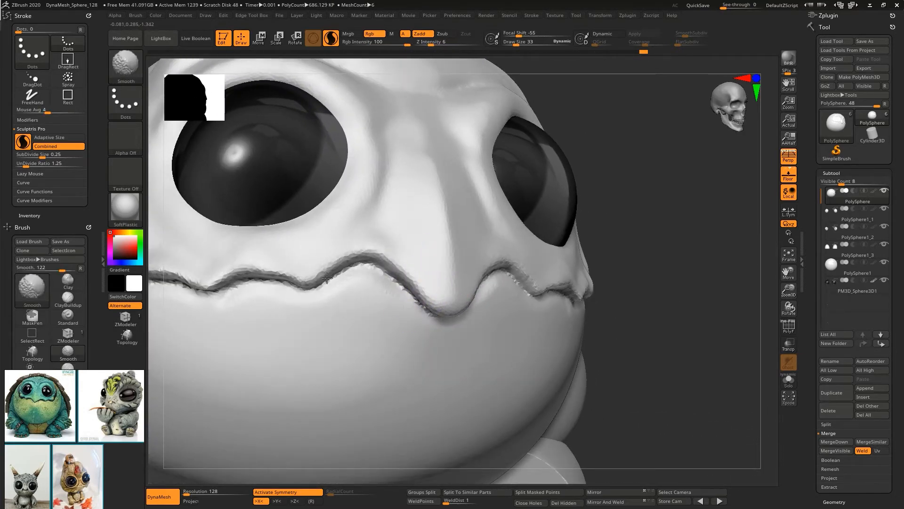
left_click_drag(327, 278, 346, 267, "shift")
Carve a vertical chin groove and a short lower-lip line beneath the mouth with DamStandard, and soften both with smoothing at Draw Size 54.
mouse_move(347, 268)
right_mouse_down("ctrl")
mouse_move(405, 267)
mouse_move(447, 248)
right_mouse_up("ctrl")
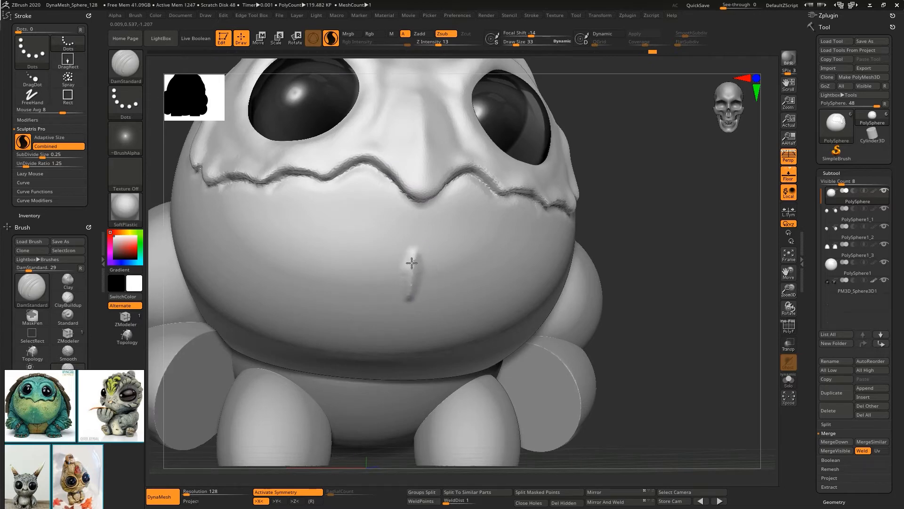
left_click_drag(411, 262, 412, 271)
mouse_move(413, 271)
right_mouse_down("ctrl")
mouse_move(418, 242)
mouse_move(418, 267)
mouse_move(409, 252)
right_mouse_up("ctrl")
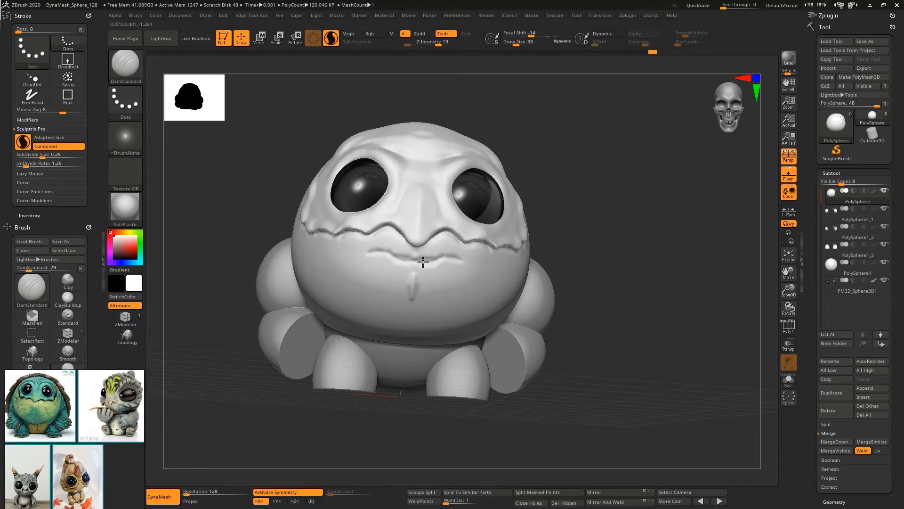
left_click_drag(444, 259, 444, 267, "shift")
right_click_drag(404, 316, 408, 313)
left_click_drag(413, 284, 413, 295, "shift")
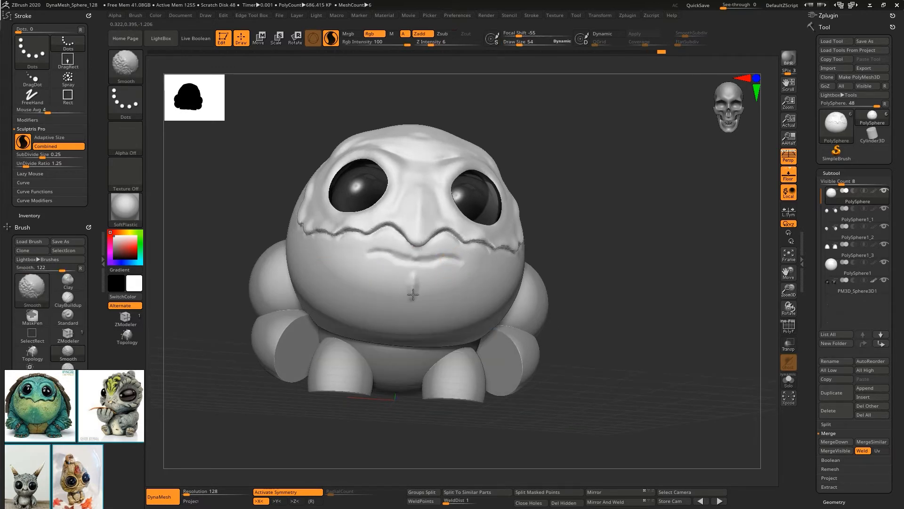
left_click_drag(432, 259, 410, 259, "shift")
right_click_drag(409, 259, 452, 245)
mouse_move(453, 246)
left_mouse_down("shift")
mouse_move(470, 255)
mouse_move(419, 243)
left_mouse_up("shift")
Switch to the Move brush with Draw Size 614 and pull the jaw's underside downward.
right_click_drag(419, 244, 496, 259)
right_click_drag(496, 260, 496, 246, "ctrl")
key("space")
left_click_drag(494, 256, 508, 257)
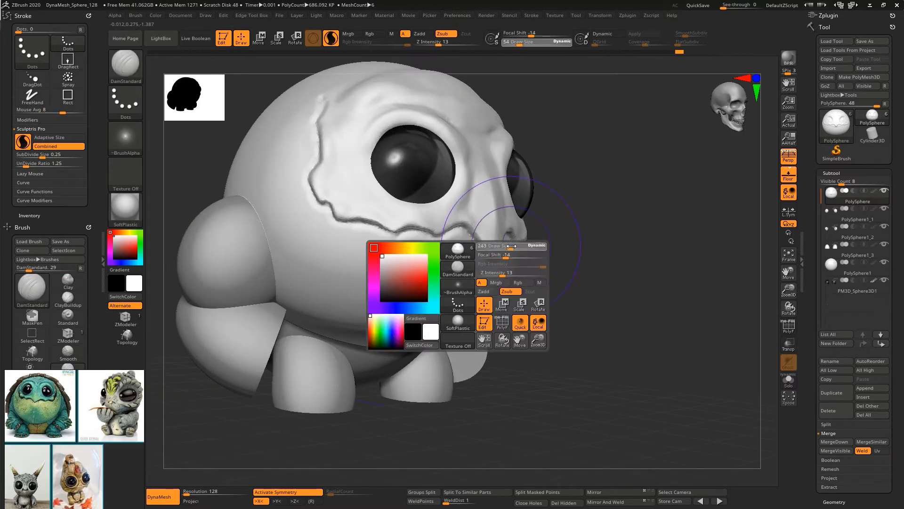
key("b")
key("m")
key("v")
left_click_drag(426, 312, 426, 325)
Reduce the Move brush to Draw Size 236 and reshape the cheek edges of the face beside the eyes.
right_click_drag(488, 236, 507, 236)
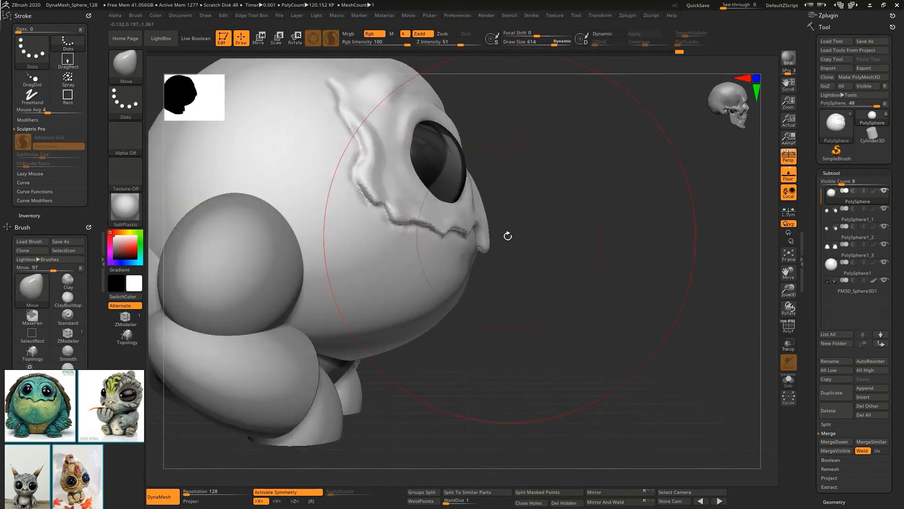
key("space")
left_click_drag(498, 232, 485, 244)
right_click_drag(484, 232, 383, 231)
left_click_drag(366, 208, 359, 194)
right_click_drag(282, 186, 329, 183)
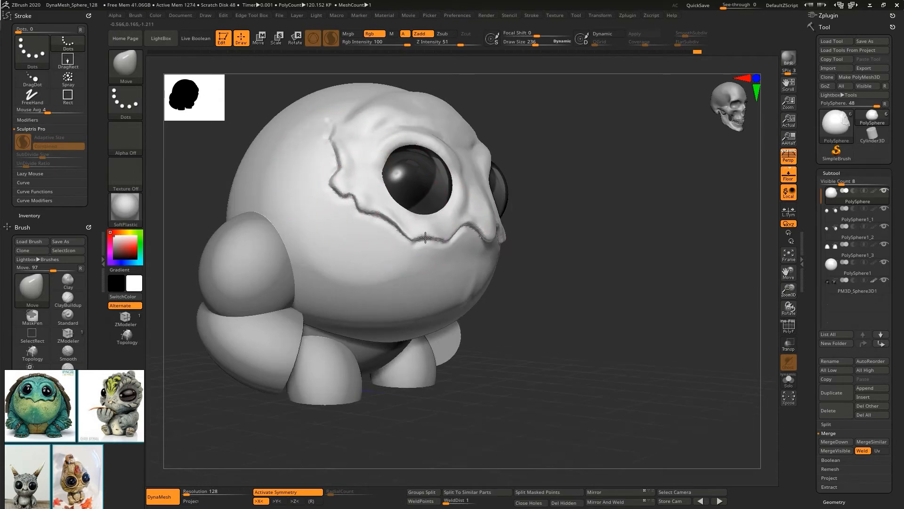
mouse_move(475, 218)
right_mouse_down()
mouse_move(454, 230)
mouse_move(593, 229)
right_mouse_up()
mouse_move(600, 219)
left_mouse_down()
mouse_move(598, 210)
mouse_move(563, 210)
left_mouse_up()
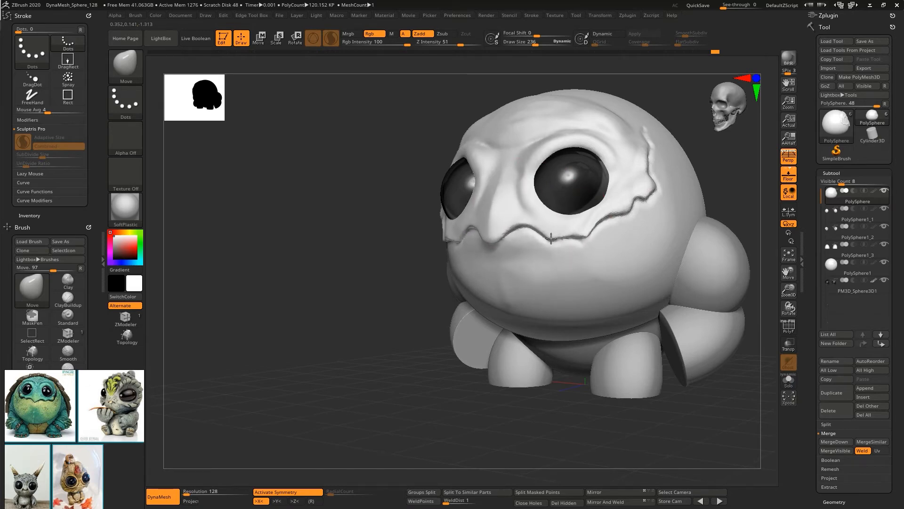
Set Draw Size to 90 and smooth the area just below the mouth crease.
right_click_drag(514, 245, 567, 245)
key("space")
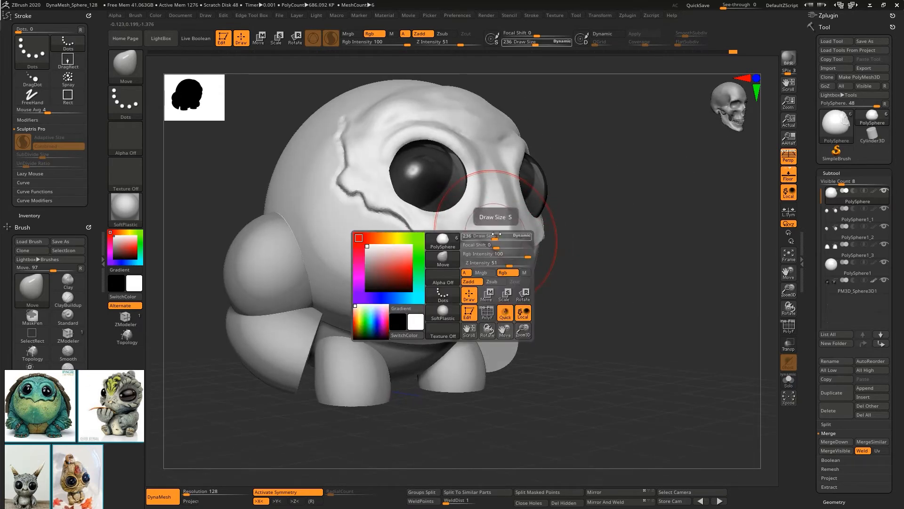
left_click_drag(496, 243, 456, 256)
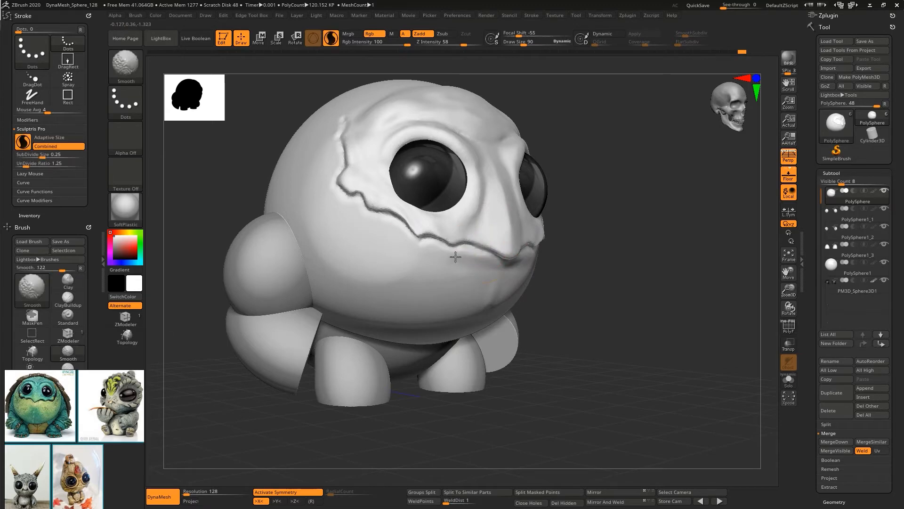
mouse_move(453, 255)
right_mouse_down()
mouse_move(395, 242)
mouse_move(445, 240)
right_mouse_up()
mouse_move(401, 218)
right_mouse_down()
mouse_move(355, 219)
mouse_move(396, 219)
right_mouse_up()
right_click_drag(396, 219, 398, 300, "alt")
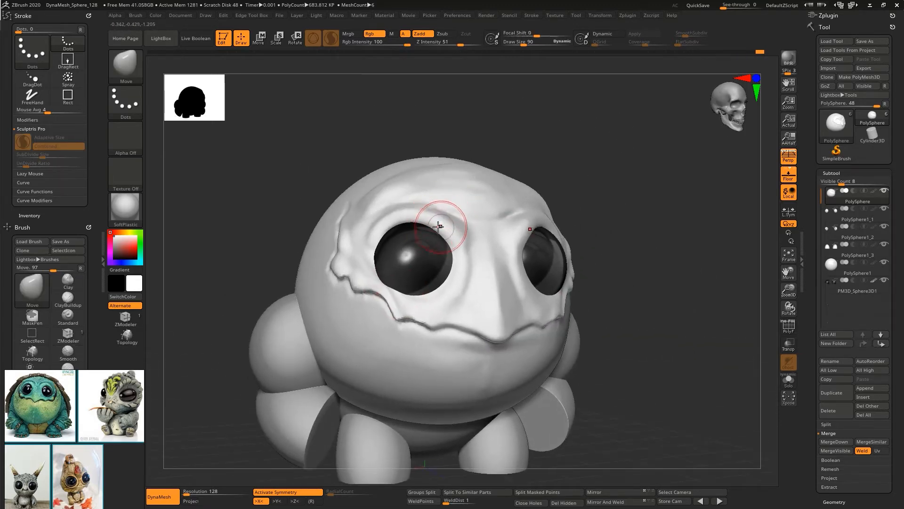
Set the Move brush to Draw Size 182 and nudge the upper eyelid upward.
key("space")
left_click_drag(438, 225, 446, 220)
right_click_drag(427, 217, 467, 216)
left_click_drag(392, 220, 391, 216)
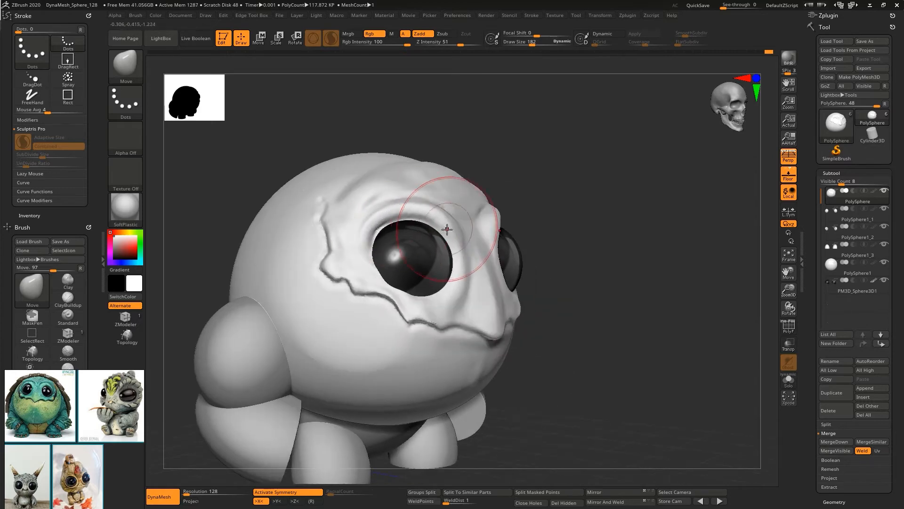
Select the eyeballs and reposition them in their sockets with the Move gizmo, shifting them sideways and slightly forward.
right_click_drag(446, 229, 451, 218, "shift")
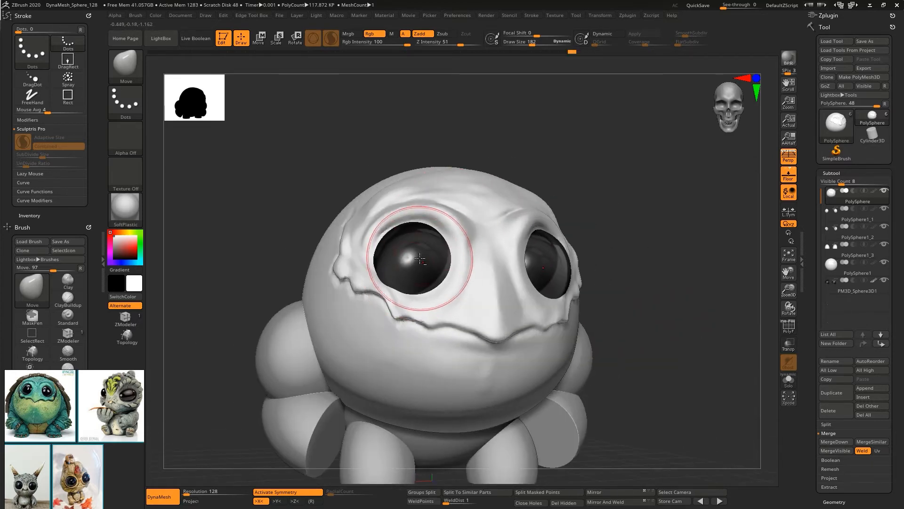
left_click(420, 258, "alt")
key("w")
left_click_drag(418, 298, 426, 294)
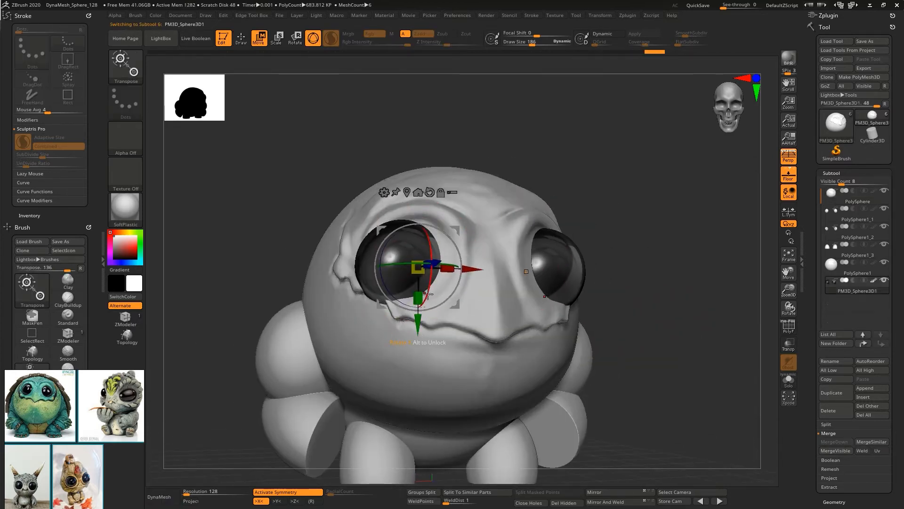
right_click_drag(427, 295, 419, 289, "shift")
left_click_drag(474, 267, 494, 267)
right_click_drag(482, 250, 523, 254, "shift")
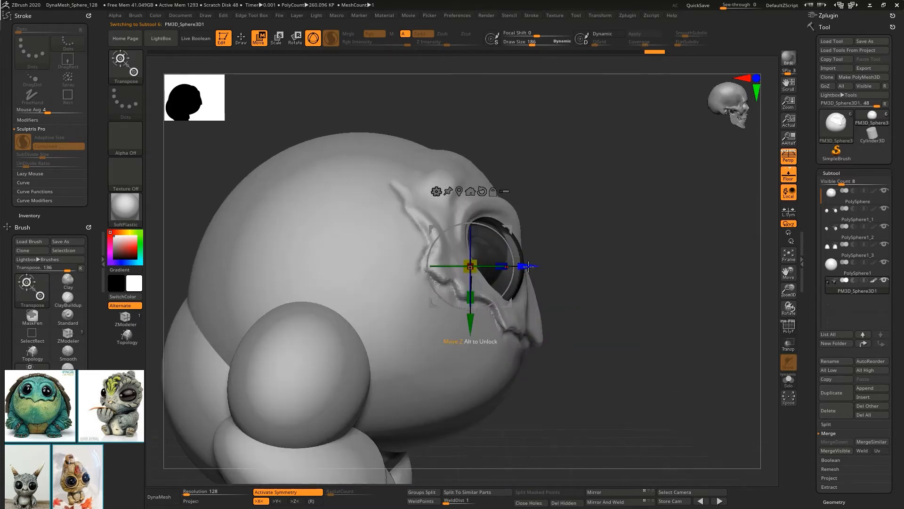
left_click_drag(529, 267, 534, 266)
right_click_drag(534, 265, 494, 262, "shift")
left_click_drag(628, 266, 617, 266)
right_click_drag(605, 247, 472, 255, "alt")
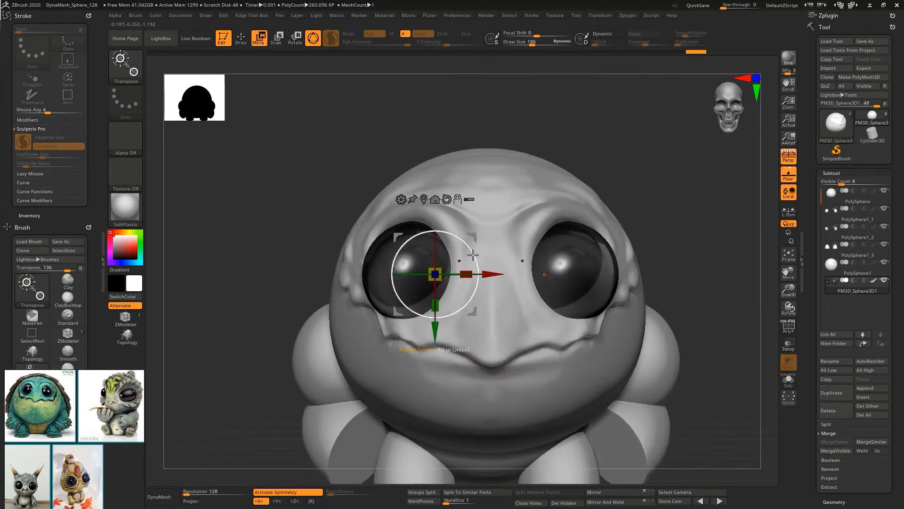
Nudge the eyeballs vertically and in depth with the Move gizmo to fit them in their sockets.
left_click_drag(439, 328, 438, 314)
right_click_drag(438, 310, 479, 300)
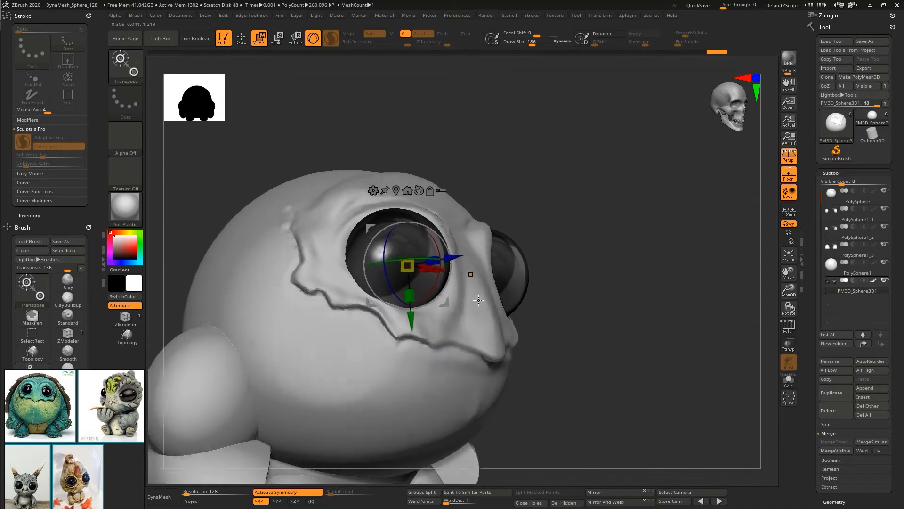
left_click_drag(451, 258, 452, 259)
right_click_drag(462, 257, 426, 237)
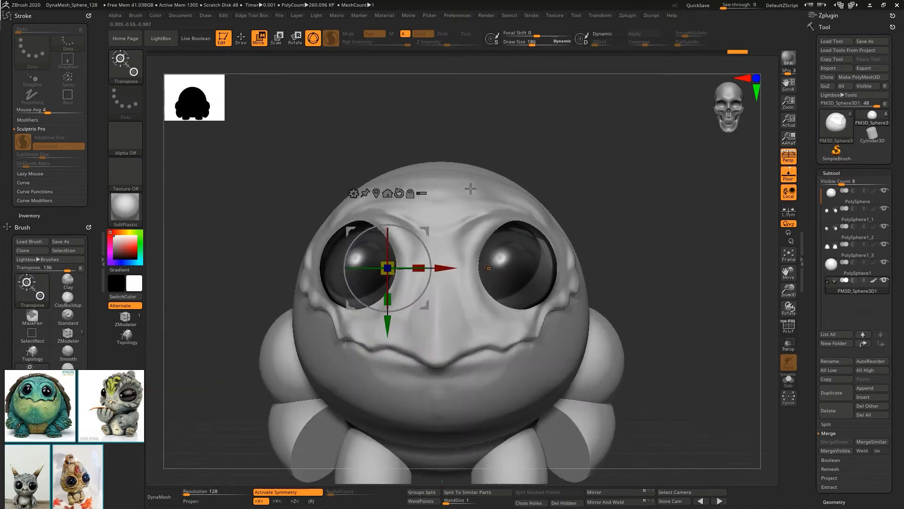
right_click_drag(471, 190, 518, 196, "alt")
Select the head and build up brow folds above the eyes with ClayBuildup at Draw Size 54.
key("q")
right_click_drag(475, 232, 446, 230)
left_click(462, 206, "alt")
key("space")
key("b")
key("c")
key("b")
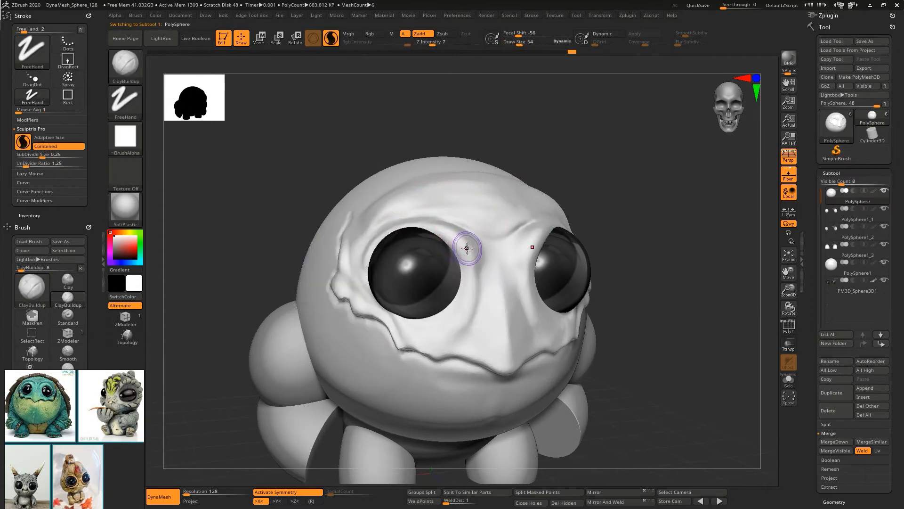
left_click_drag(466, 248, 441, 223)
key("ctrl+z")
right_click_drag(450, 218, 468, 231)
left_click_drag(460, 251, 446, 222)
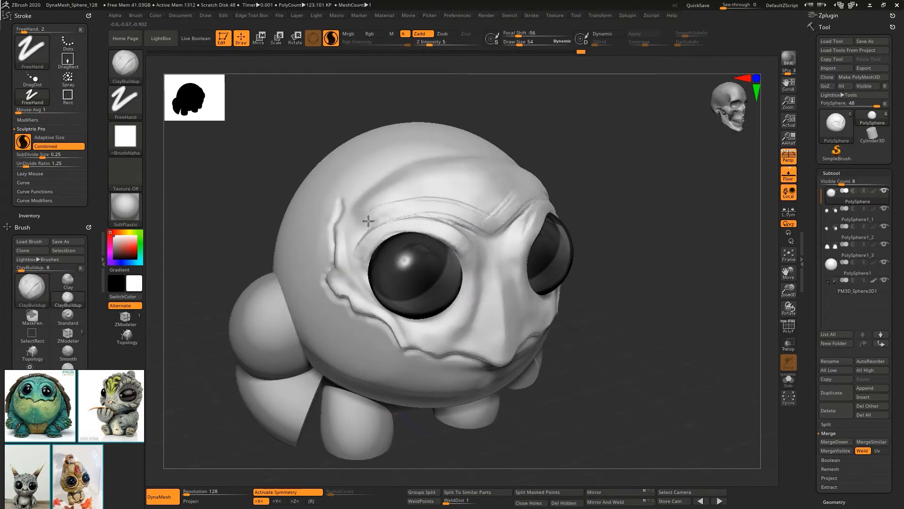
Smooth the clay strokes on the brow and forehead above the eyes.
left_click_drag(391, 204, 505, 204, "shift")
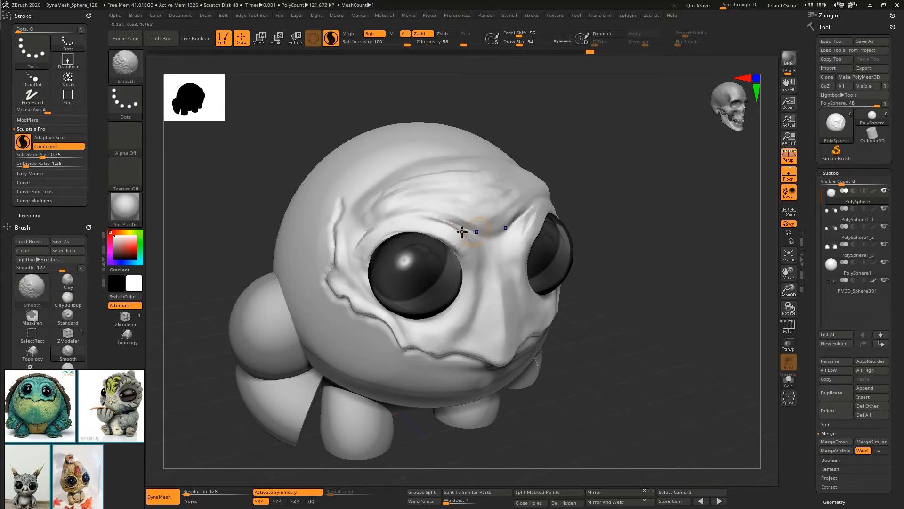
left_click_drag(434, 223, 455, 229, "shift")
mouse_move(455, 230)
right_mouse_down("shift")
mouse_move(507, 195)
mouse_move(457, 212)
mouse_move(453, 180)
right_mouse_up("shift")
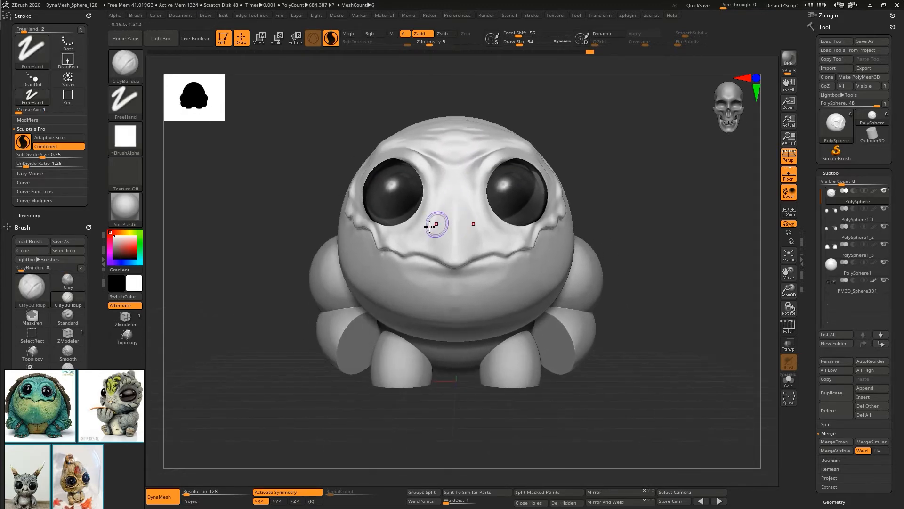
Reduce ClayBuildup to Draw Size 14, add small lumps down the centre of the chin and soften them.
mouse_move(377, 228)
right_mouse_down()
mouse_move(433, 230)
mouse_move(466, 217)
right_mouse_up()
right_click_drag(487, 287, 445, 283)
mouse_move(445, 283)
right_mouse_down("ctrl")
mouse_move(488, 262)
mouse_move(480, 271)
right_mouse_up("ctrl")
key("space")
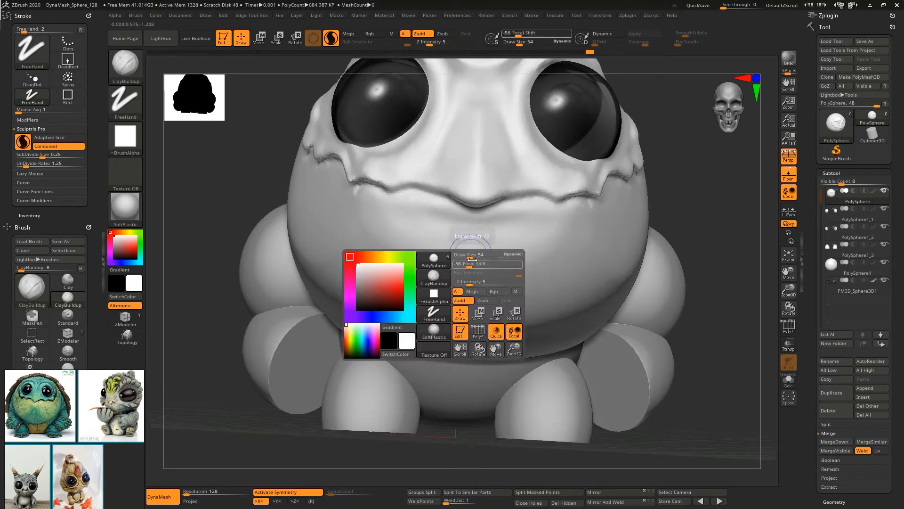
mouse_move(480, 257)
left_mouse_down()
mouse_move(467, 263)
mouse_move(470, 280)
left_mouse_up()
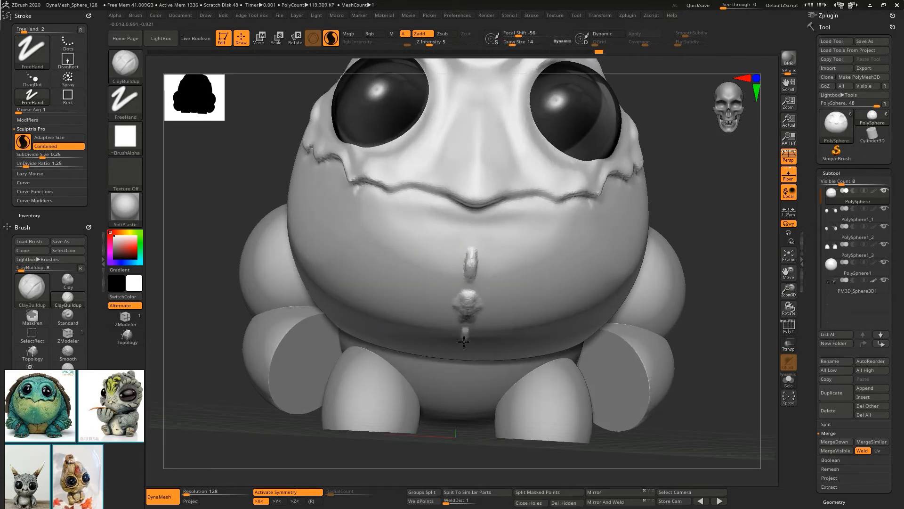
mouse_move(474, 301)
right_mouse_down()
mouse_move(458, 247)
mouse_move(454, 261)
right_mouse_up()
left_click_drag(454, 261, 455, 271, "shift")
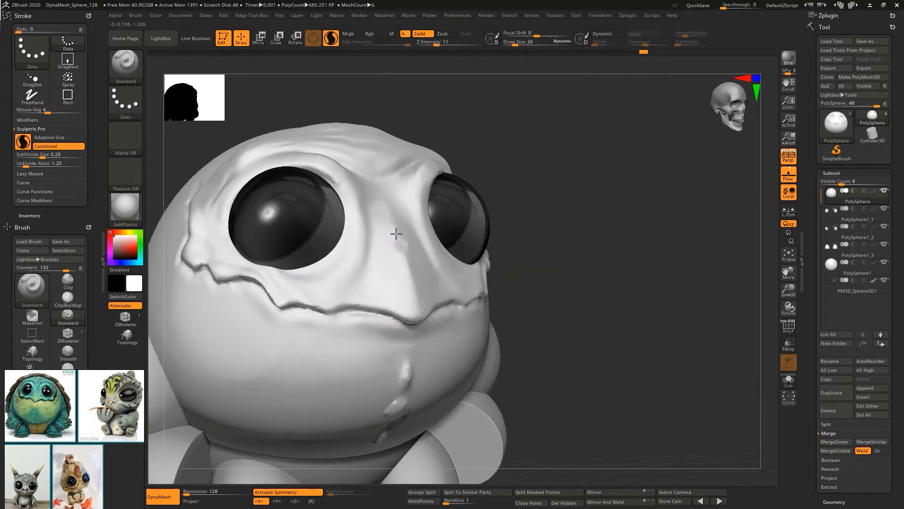
Shape the nose bridge and inner brows with the Standard brush, and carve a crease around the eye with DamStandard.
mouse_move(384, 219)
left_mouse_down()
mouse_move(389, 236)
mouse_move(380, 218)
left_mouse_up()
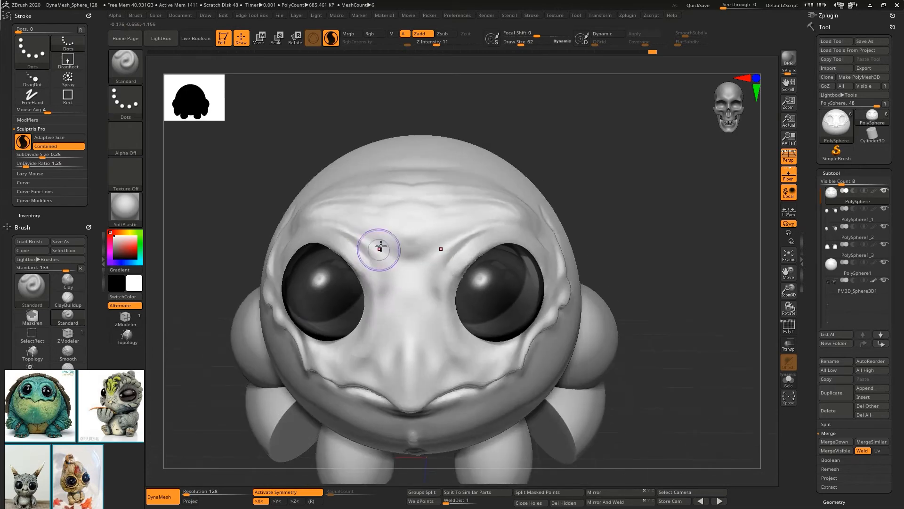
left_click_drag(376, 245, 369, 242)
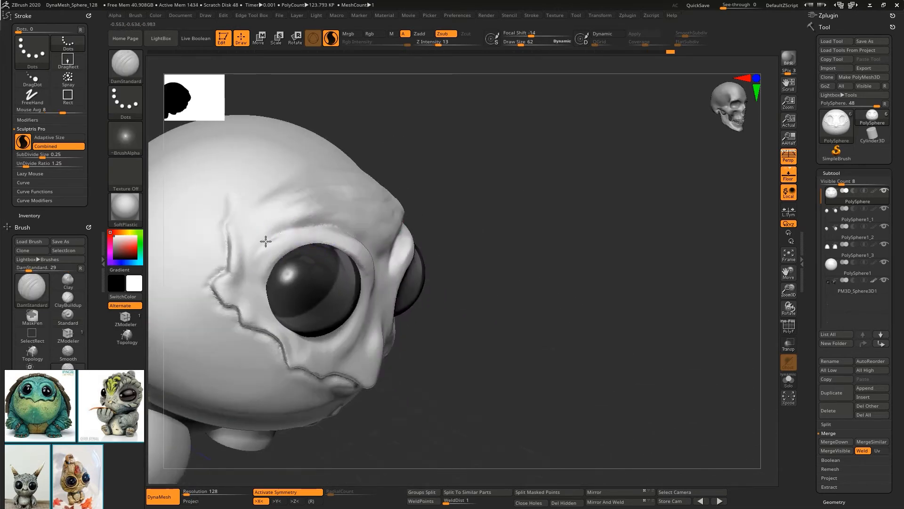
left_click_drag(266, 242, 258, 261)
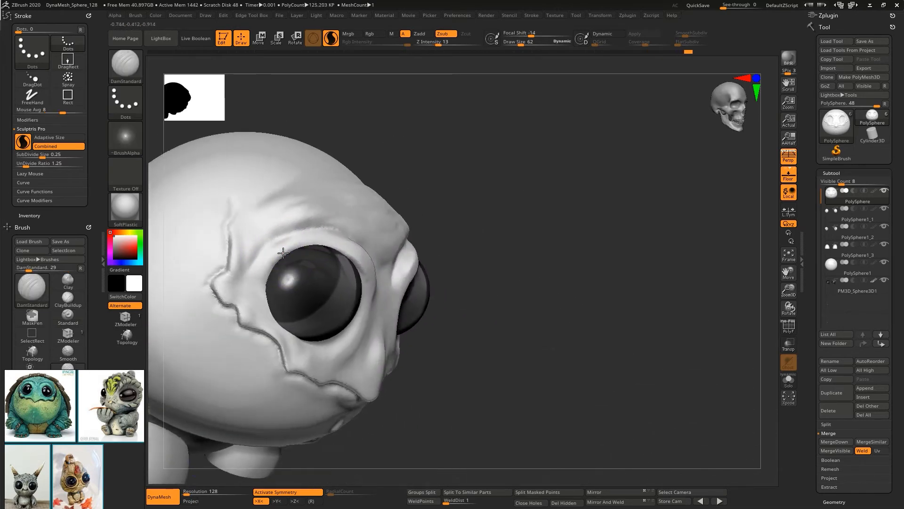
Set DamStandard to Draw Size 36 and carve wrinkles along the nose bridge between the eyes.
key("space")
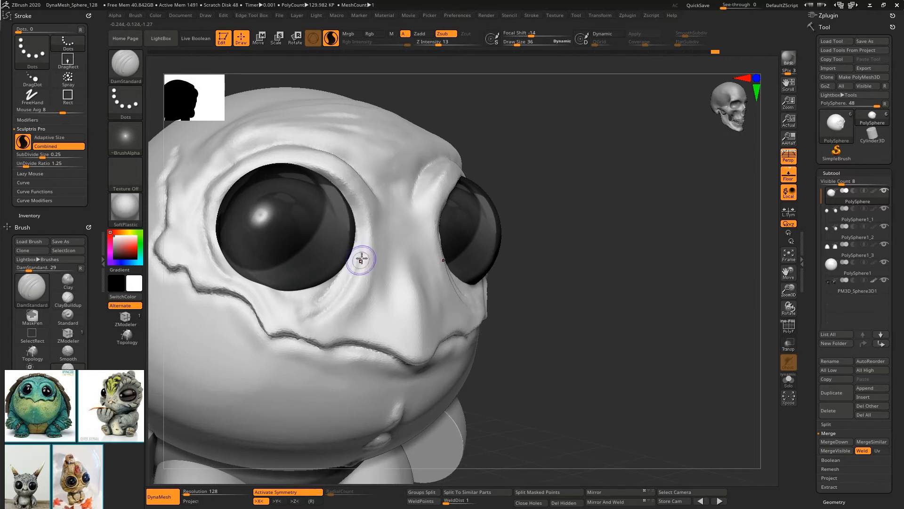
right_click_drag(362, 258, 302, 260)
left_click_drag(359, 321, 388, 243)
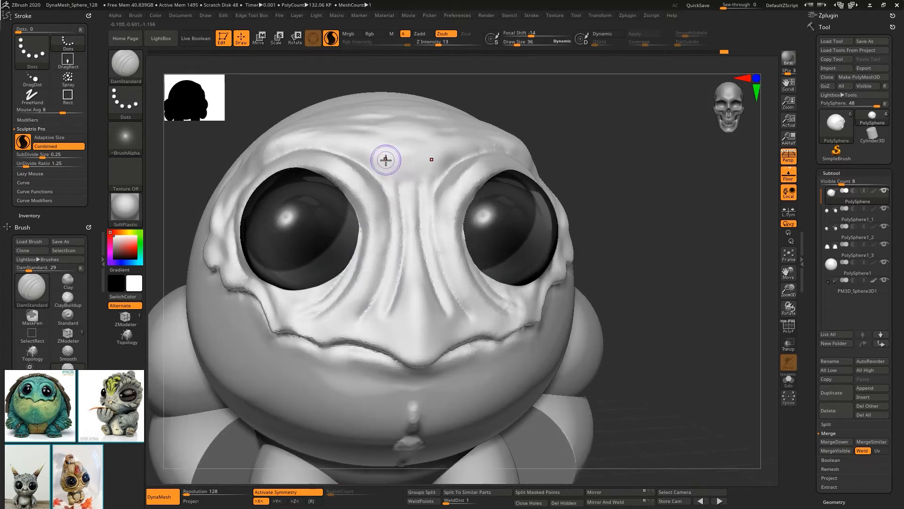
left_click_drag(386, 159, 389, 168)
mouse_move(295, 207)
right_mouse_down()
mouse_move(326, 219)
mouse_move(343, 248)
mouse_move(389, 242)
right_mouse_up()
Raise Draw Size to 65 and refine the brow folds and the creases around the eye.
key("space")
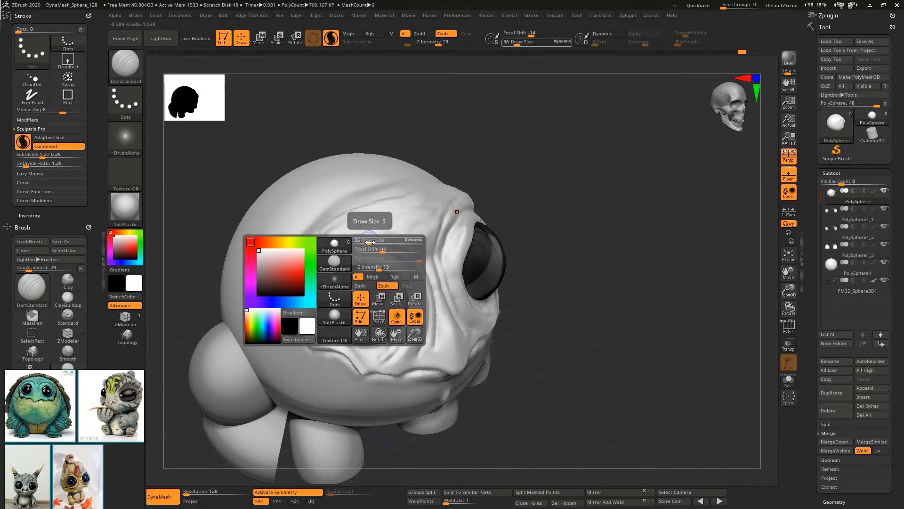
left_click_drag(369, 240, 375, 240)
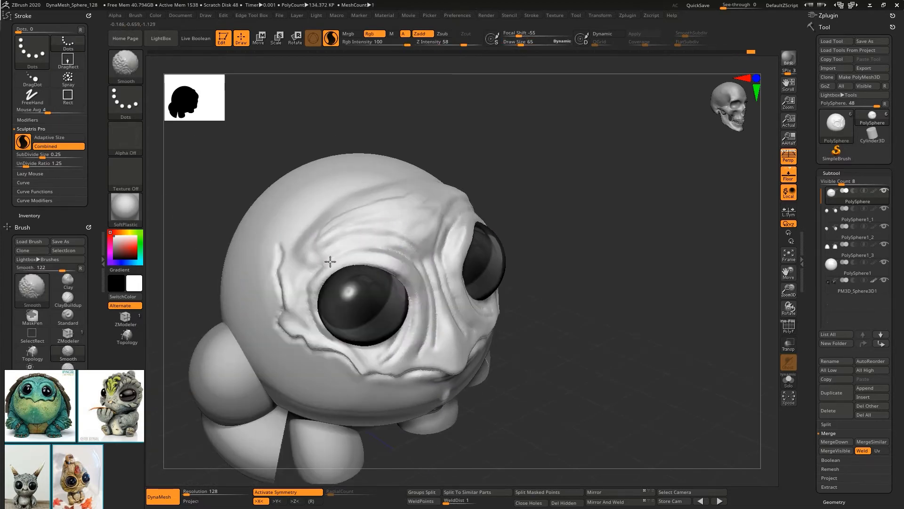
mouse_move(369, 226)
right_mouse_down()
mouse_move(305, 281)
mouse_move(387, 270)
mouse_move(405, 302)
right_mouse_up()
right_click_drag(405, 302, 424, 303)
left_click_drag(424, 303, 345, 303)
mouse_move(345, 302)
right_mouse_down()
mouse_move(362, 281)
mouse_move(347, 283)
right_mouse_up()
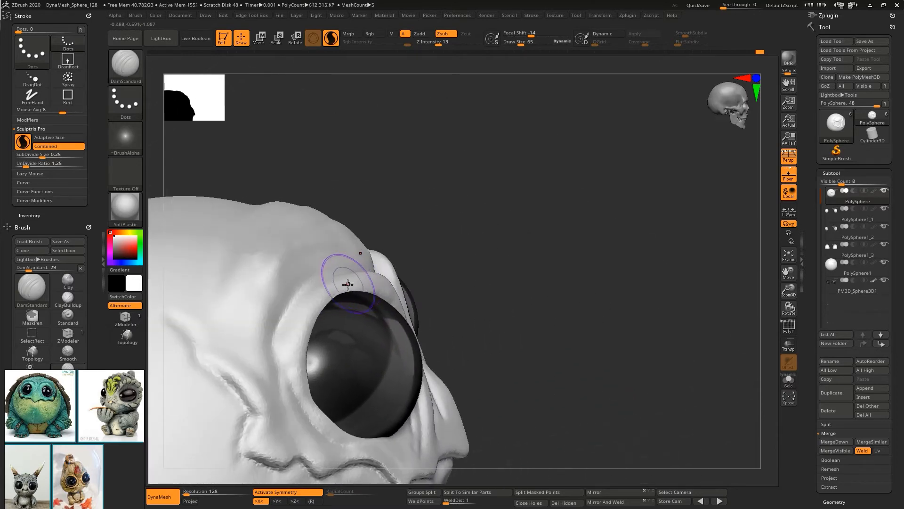
Pull the upper eyelid over the eyeball with the Move brush at Draw Size 222.
key("space")
mouse_move(347, 283)
left_mouse_down()
mouse_move(365, 285)
mouse_move(315, 287)
left_mouse_up()
key("b")
key("m")
key("v")
right_click_drag(348, 276, 303, 269)
left_click_drag(375, 286, 391, 306)
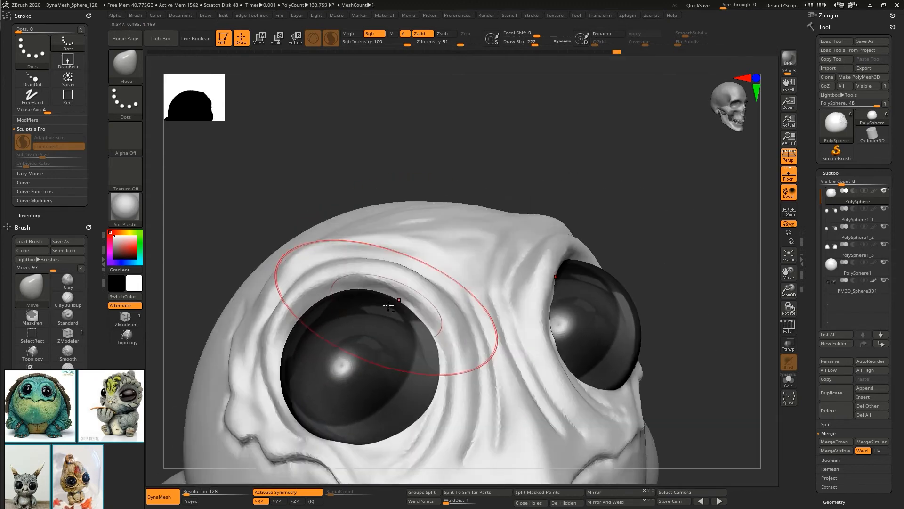
right_click_drag(390, 306, 464, 205, "ctrl")
mouse_move(464, 205)
right_mouse_down()
mouse_move(498, 196)
mouse_move(476, 156)
right_mouse_up()
mouse_move(475, 155)
right_mouse_down()
mouse_move(498, 165)
mouse_move(638, 104)
right_mouse_up()
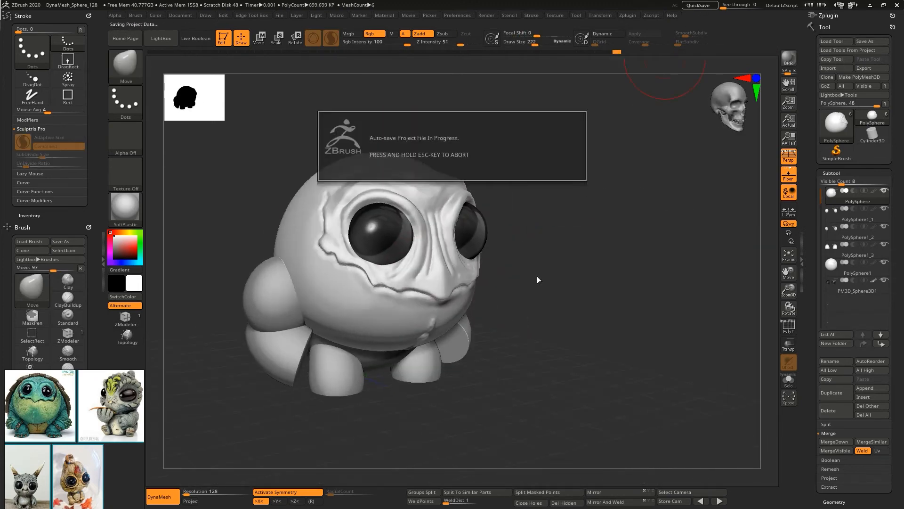
right_click_drag(561, 238, 188, 214)
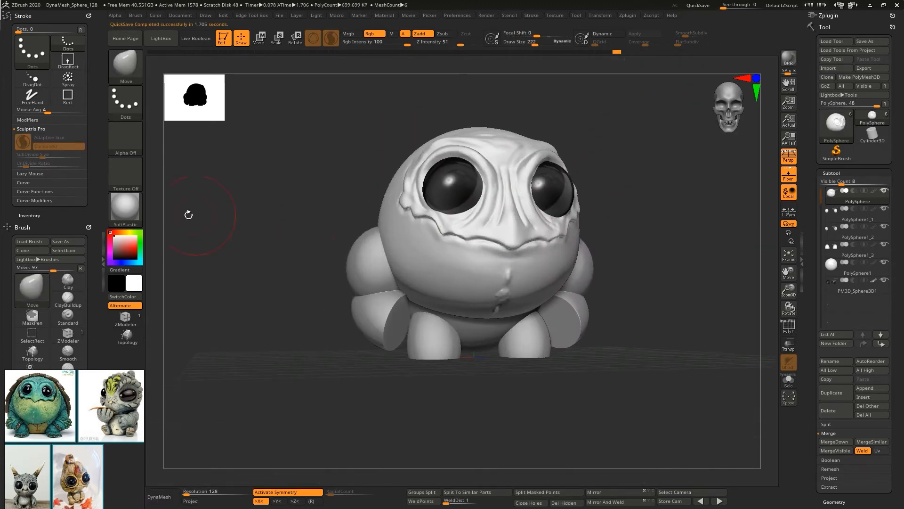
Preview the Green Metallic material on the creature with brown and grey colours, ending on white.
left_click(128, 204)
left_click(461, 255)
right_click_drag(377, 257, 442, 288)
left_click(122, 232)
left_click_drag(120, 241, 120, 245)
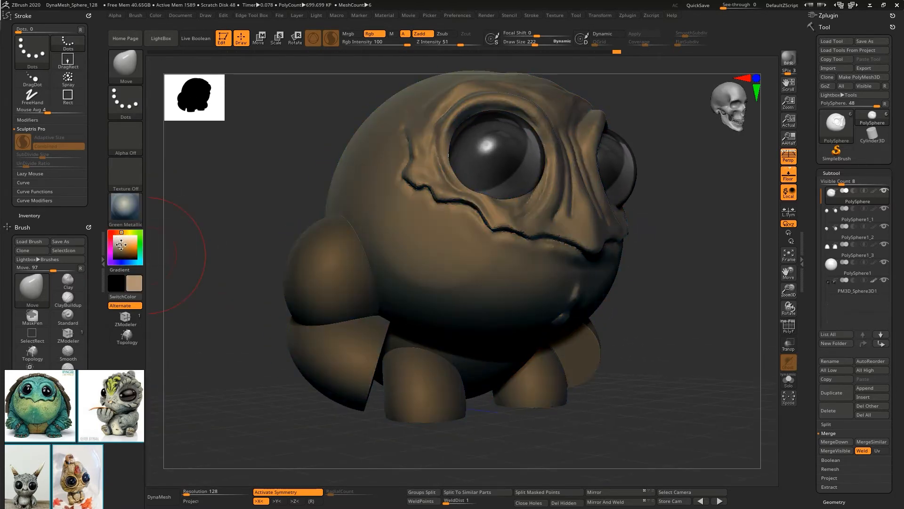
left_click(133, 233)
left_click(114, 243)
left_click(141, 233)
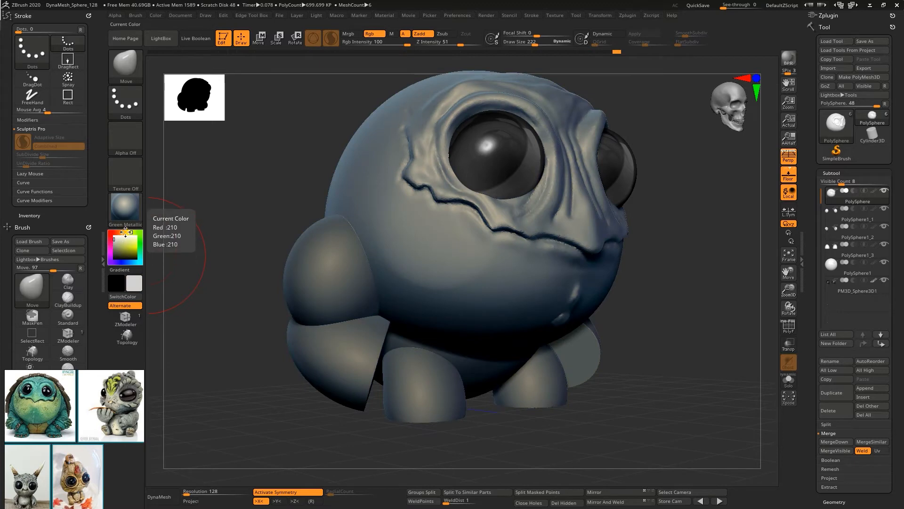
left_click(137, 247)
left_click(125, 243)
left_click(125, 249)
left_click(114, 235)
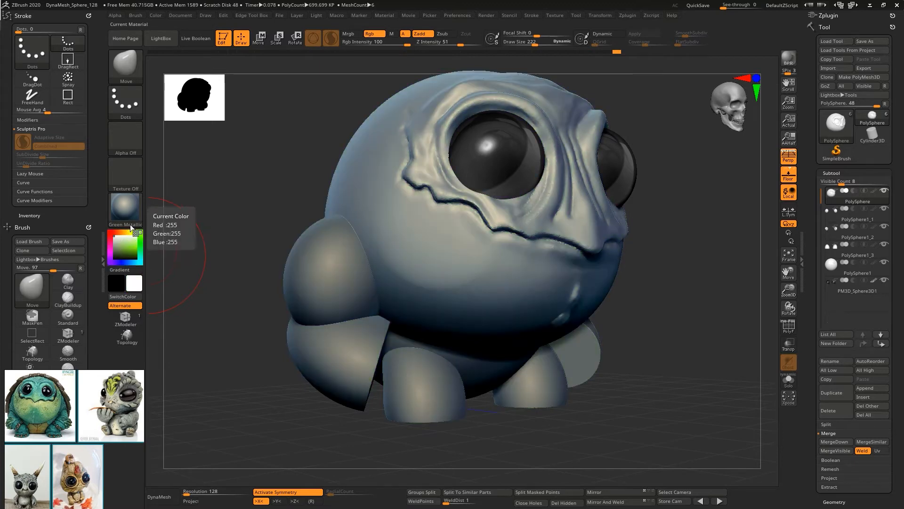
Try the MatCap Metal and Blinn materials on the creature and restore the SoftPlastic material.
left_click(127, 208)
left_click(442, 272)
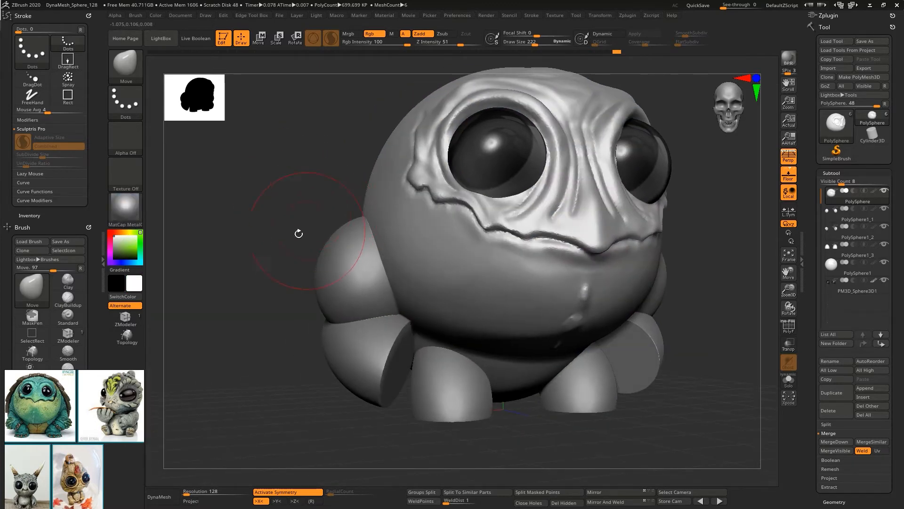
key("m")
left_click(459, 412)
left_click(125, 207)
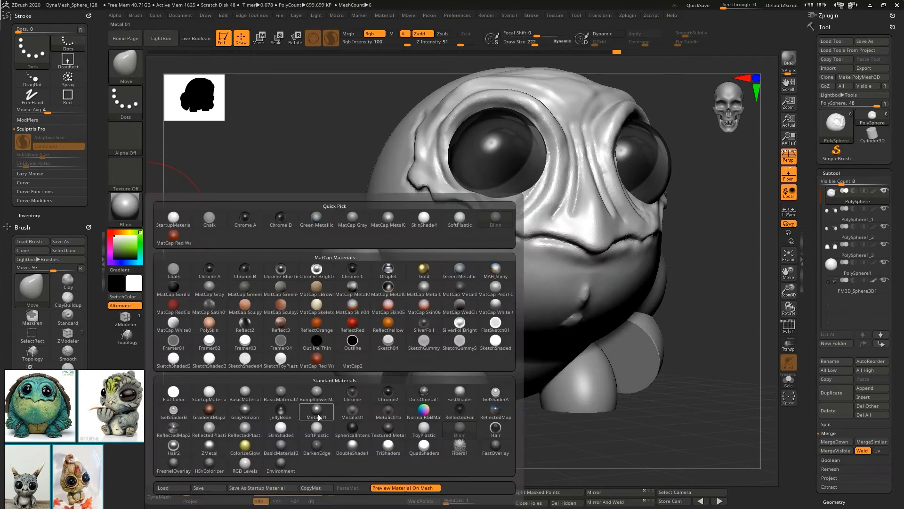
left_click(317, 409)
Smooth down the lumps on the centre of the chin and set the Move brush to Draw Size 104.
right_click_drag(424, 262, 443, 287)
left_click_drag(464, 342, 487, 325, "shift")
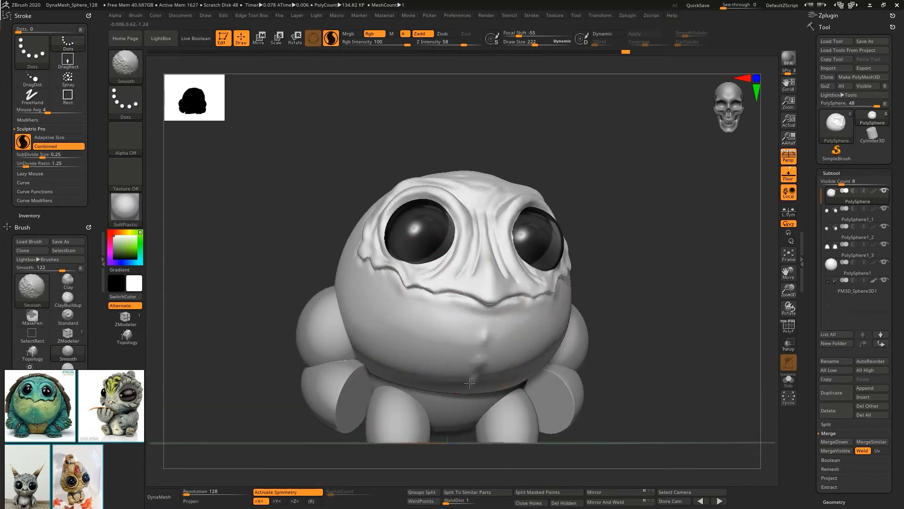
right_click_drag(488, 325, 464, 313)
key("space")
left_click_drag(462, 313, 451, 313)
right_click_drag(432, 311, 475, 288)
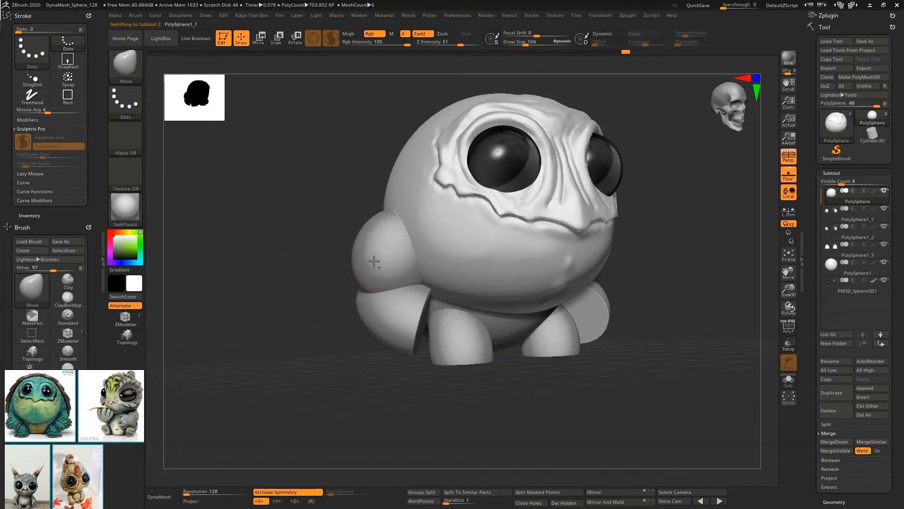
Select the upper-arm spheres and build up horizontal folds on them with ClayBuildup at Draw Size 51.
left_click(374, 262, "alt")
mouse_move(376, 261)
right_mouse_down()
mouse_move(427, 220)
mouse_move(459, 256)
mouse_move(447, 266)
right_mouse_up()
key("b")
key("c")
key("b")
key("space")
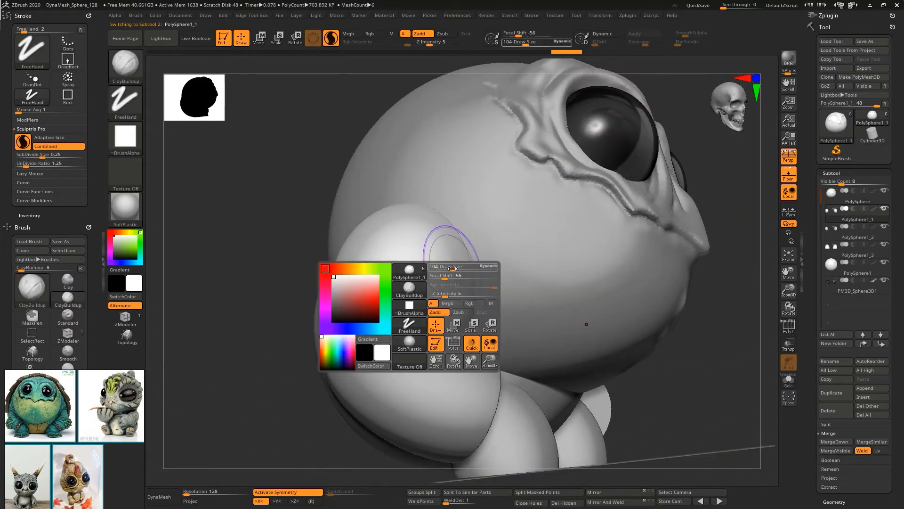
left_click_drag(447, 267, 440, 267)
mouse_move(465, 315)
left_mouse_down()
mouse_move(456, 302)
mouse_move(368, 309)
left_mouse_up()
right_click_drag(367, 309, 318, 306)
mouse_move(311, 330)
left_mouse_down()
mouse_move(343, 299)
mouse_move(308, 325)
left_mouse_up()
mouse_move(351, 297)
right_mouse_down()
mouse_move(450, 281)
mouse_move(430, 218)
mouse_move(434, 306)
right_mouse_up()
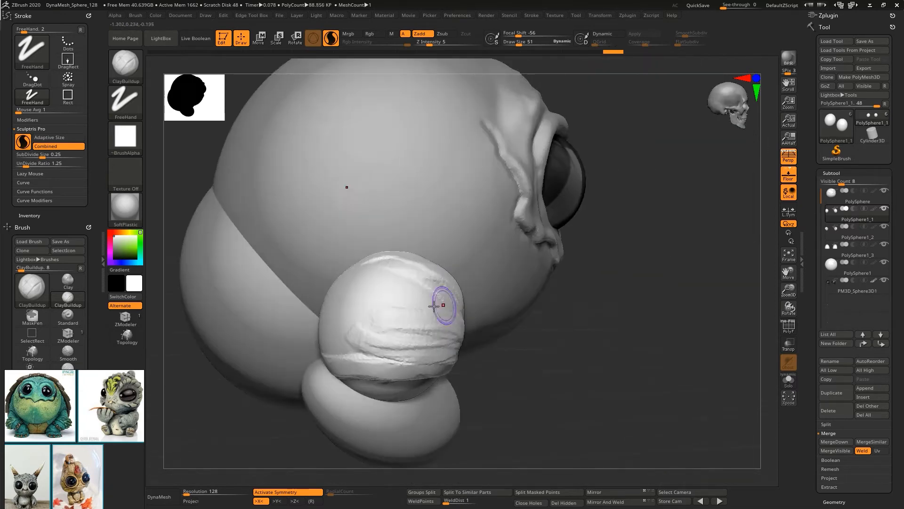
mouse_move(375, 280)
left_mouse_down()
mouse_move(406, 278)
mouse_move(402, 317)
left_mouse_up()
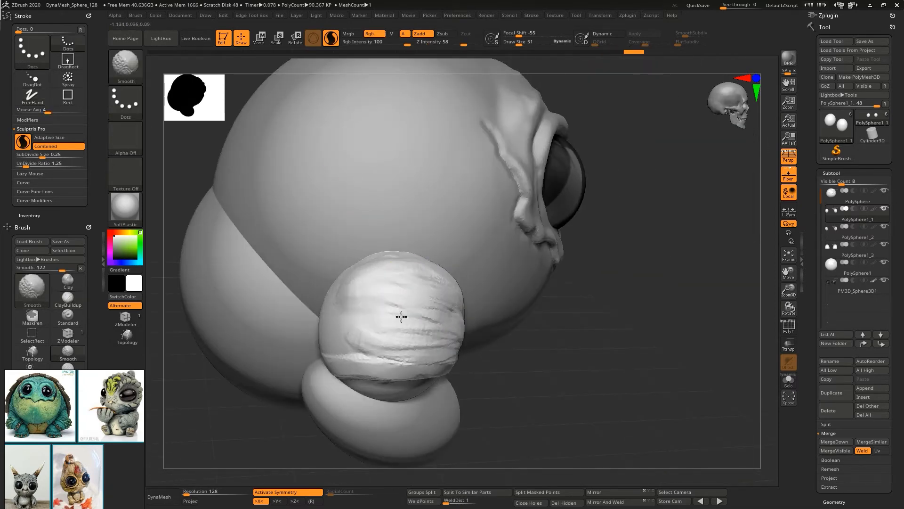
Smooth the folds on the upper arm at Draw Size 87.
mouse_move(421, 287)
right_mouse_down()
mouse_move(417, 254)
mouse_move(424, 271)
right_mouse_up()
left_click_drag(446, 325, 466, 355, "shift")
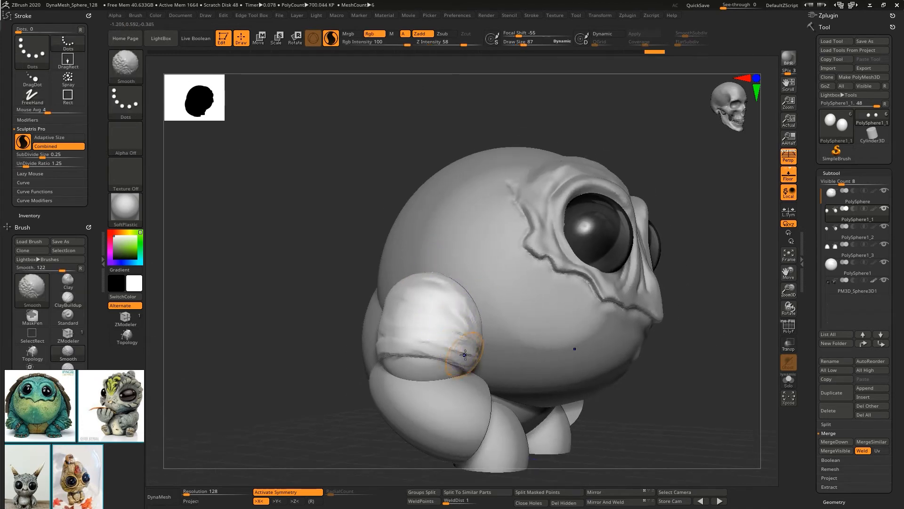
left_click_drag(448, 286, 461, 298, "shift")
right_click_drag(468, 299, 405, 306)
left_click_drag(406, 306, 402, 295, "shift")
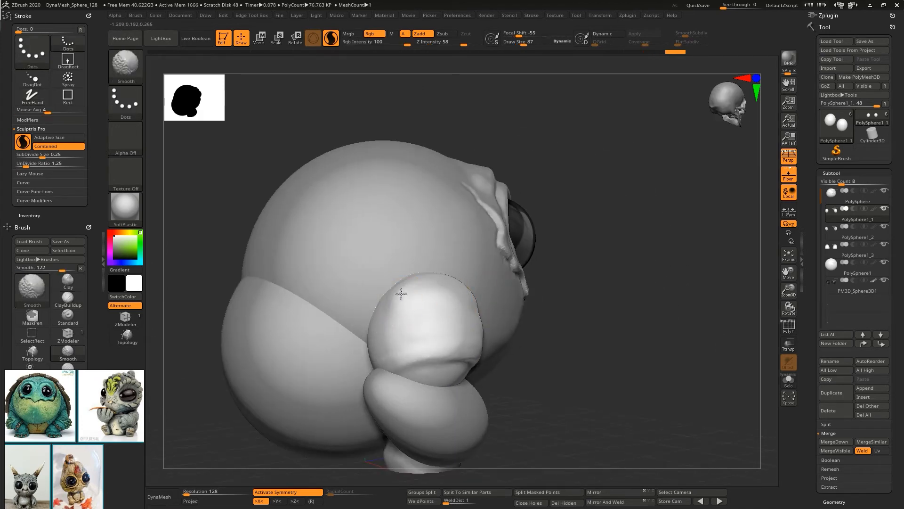
mouse_move(402, 294)
right_mouse_down("ctrl")
mouse_move(458, 352)
mouse_move(427, 309)
right_mouse_up("ctrl")
mouse_move(543, 289)
left_mouse_down("shift")
mouse_move(563, 323)
mouse_move(549, 325)
mouse_move(541, 306)
left_mouse_up("shift")
Carve a crease across the top of the upper arm with DamStandard at Draw Size 35.
key("b")
key("d")
key("s")
key("bracketleft")
key("bracketleft")
key("bracketleft")
right_click_drag(441, 284, 506, 283)
left_click_drag(399, 295, 505, 286)
Build up a raised skin fold along the upper-arm crease with ClayBuildup.
key("b")
key("c")
key("b")
mouse_move(428, 289)
left_mouse_down()
mouse_move(398, 282)
mouse_move(385, 290)
left_mouse_up()
right_click_drag(436, 273, 487, 271)
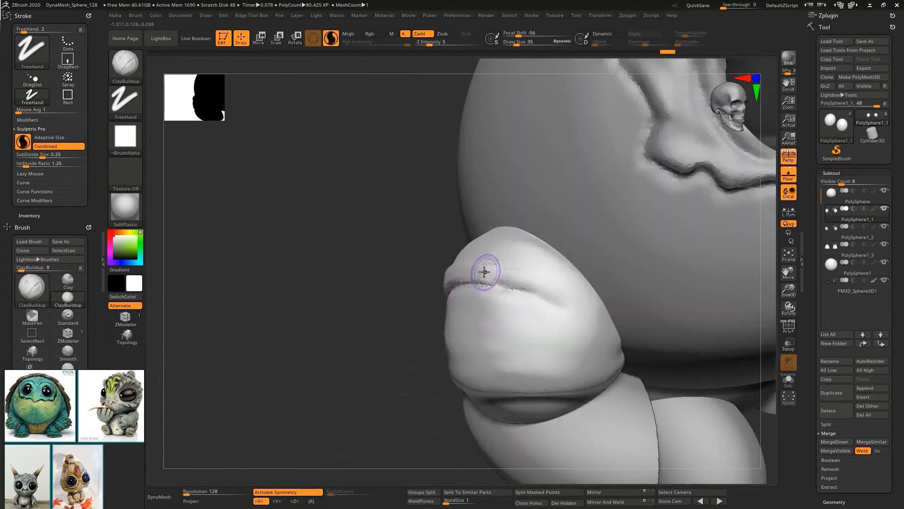
left_click_drag(490, 272, 567, 301)
mouse_move(517, 280)
left_mouse_down()
mouse_move(578, 307)
mouse_move(608, 339)
left_mouse_up()
Add ClayBuildup wrinkle strokes across the top of the upper arm above the crease.
right_click_drag(471, 276, 515, 255)
left_click_drag(495, 250, 561, 282)
left_click_drag(456, 263, 527, 273)
left_click_drag(454, 256, 523, 252)
left_click_drag(471, 230, 537, 246)
Smooth the new wrinkle strokes and the fold edge on the upper arm.
left_click_drag(542, 268, 527, 255, "shift")
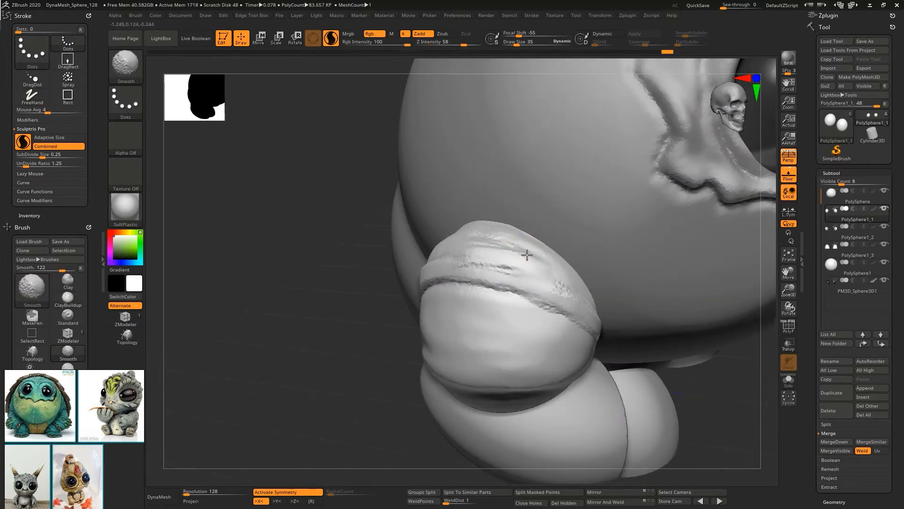
left_click_drag(528, 295, 558, 311, "shift")
mouse_move(522, 294)
right_mouse_down()
mouse_move(490, 282)
mouse_move(470, 235)
mouse_move(514, 267)
right_mouse_up()
right_click(473, 240)
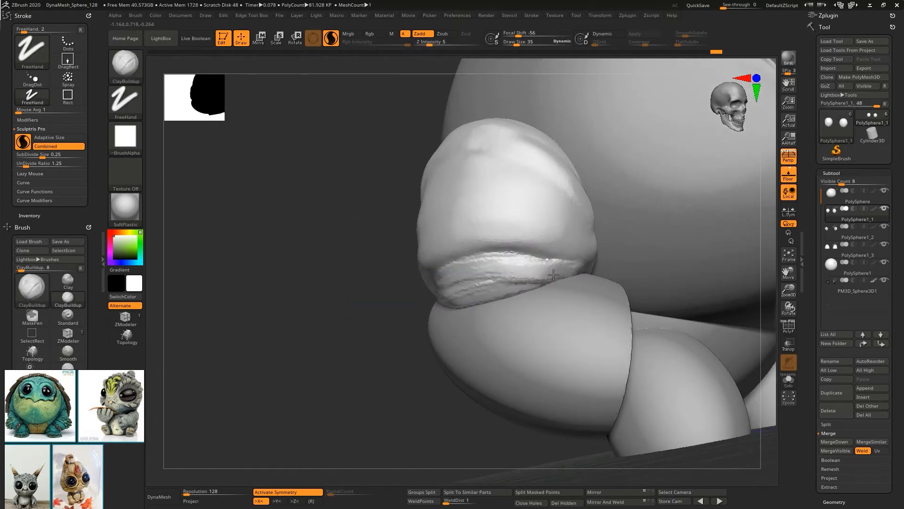
Smooth the raised lower fold of the upper arm on its front and outer side.
left_click_drag(534, 283, 543, 269, "shift")
right_click_drag(495, 251, 446, 281)
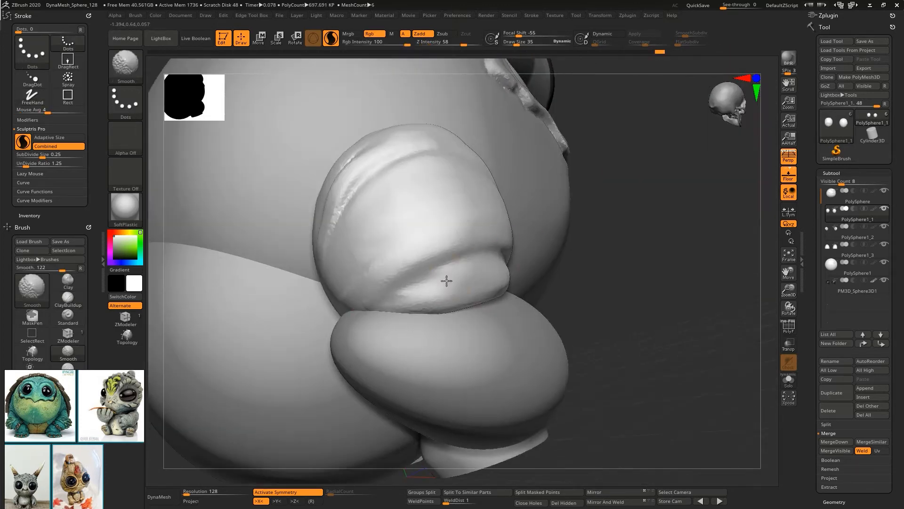
left_click_drag(446, 281, 464, 278, "shift")
Select the forearm and build up ClayBuildup wrinkle strokes across its upper and outer surface, enlarging the brush to Draw Size 51.
mouse_move(464, 278)
right_mouse_down("alt")
mouse_move(478, 239)
mouse_move(436, 216)
right_mouse_up("alt")
left_click(436, 216, "alt")
mouse_move(370, 220)
left_mouse_down()
mouse_move(351, 217)
mouse_move(405, 203)
left_mouse_up()
left_click_drag(325, 226, 397, 218)
right_click_drag(398, 218, 373, 215)
mouse_move(346, 226)
left_mouse_down()
mouse_move(276, 270)
mouse_move(383, 283)
mouse_move(339, 342)
left_mouse_up()
key("]")
mouse_move(412, 278)
left_mouse_down()
mouse_move(353, 358)
mouse_move(465, 312)
mouse_move(398, 372)
left_mouse_up()
left_click_drag(482, 324, 376, 390)
Add diagonal ClayBuildup wrinkle strokes across the front and lower side of the forearm.
right_click_drag(408, 308, 509, 263)
mouse_move(541, 252)
left_mouse_down()
mouse_move(525, 299)
mouse_move(492, 339)
left_mouse_up()
left_click_drag(499, 244, 455, 330)
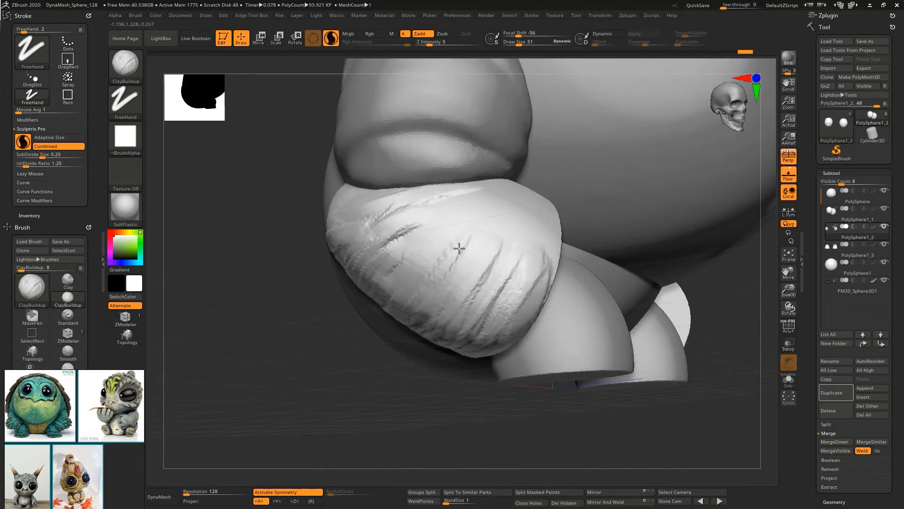
left_click_drag(459, 249, 435, 287)
right_click_drag(443, 268, 390, 278)
left_click_drag(471, 269, 445, 354)
left_click_drag(484, 300, 435, 341)
mouse_move(481, 264)
left_mouse_down()
mouse_move(415, 265)
mouse_move(398, 283)
left_mouse_up()
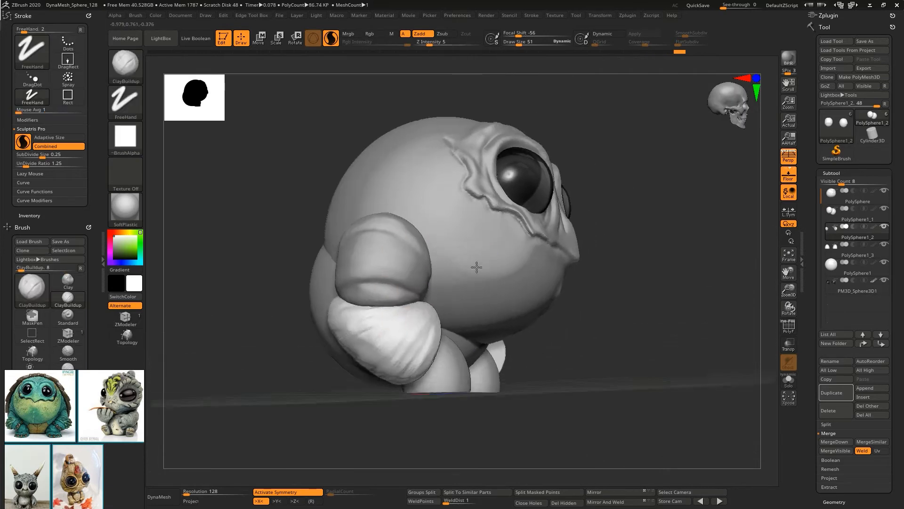
Select the legs, build up clay around the lower front with ClayBuildup, and smooth the strokes.
mouse_move(477, 267)
right_mouse_down()
mouse_move(452, 289)
mouse_move(467, 301)
mouse_move(466, 281)
mouse_move(445, 309)
mouse_move(454, 285)
mouse_move(471, 323)
mouse_move(428, 317)
mouse_move(486, 412)
mouse_move(465, 375)
right_mouse_up()
left_click(474, 272, "alt")
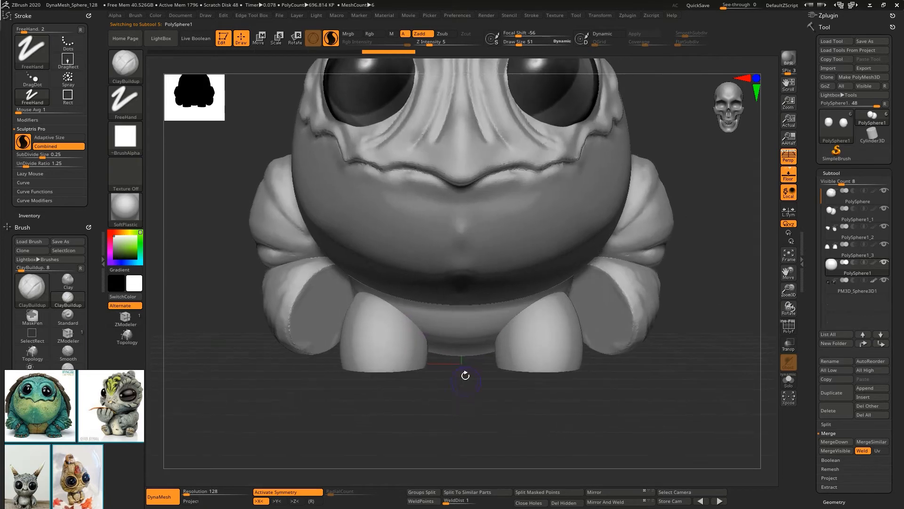
left_click(422, 337, "alt")
mouse_move(391, 343)
left_mouse_down()
mouse_move(379, 344)
mouse_move(392, 329)
mouse_move(347, 332)
left_mouse_up()
mouse_move(390, 314)
left_mouse_down("shift")
mouse_move(388, 344)
mouse_move(364, 311)
left_mouse_up("shift")
mouse_move(364, 349)
left_mouse_down()
mouse_move(378, 337)
mouse_move(349, 347)
left_mouse_up()
mouse_move(376, 336)
right_mouse_down()
mouse_move(394, 313)
mouse_move(406, 313)
right_mouse_up()
left_click_drag(314, 342, 321, 324, "shift")
mouse_move(321, 324)
right_mouse_down()
mouse_move(408, 297)
mouse_move(447, 245)
right_mouse_up()
Insert an IMM Primitives Sphere 32 on the front rim of the forearm as the first finger.
left_click(416, 298, "alt")
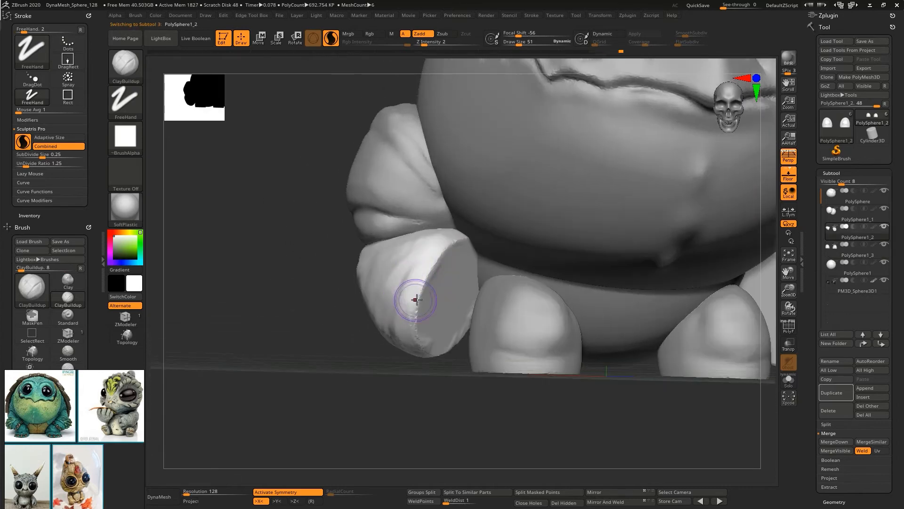
key("b")
left_click(205, 400)
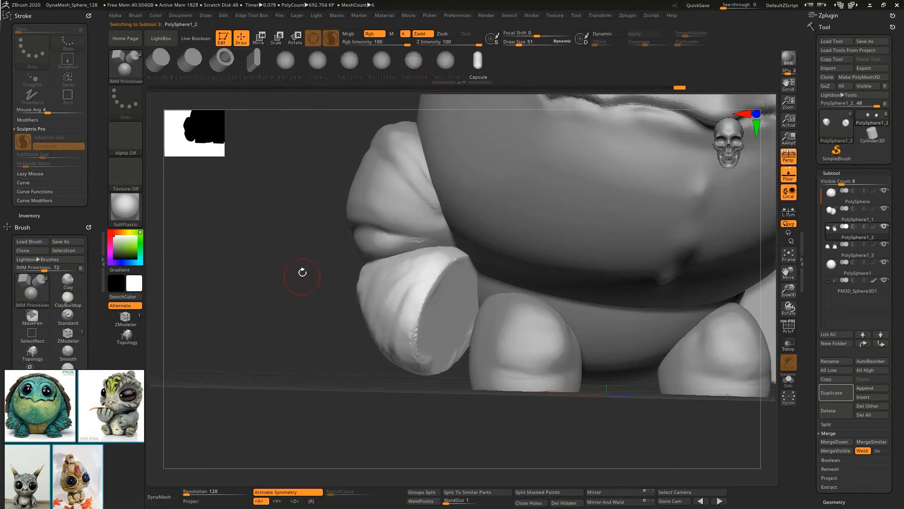
left_click_drag(288, 53, 313, 71)
left_click(341, 62)
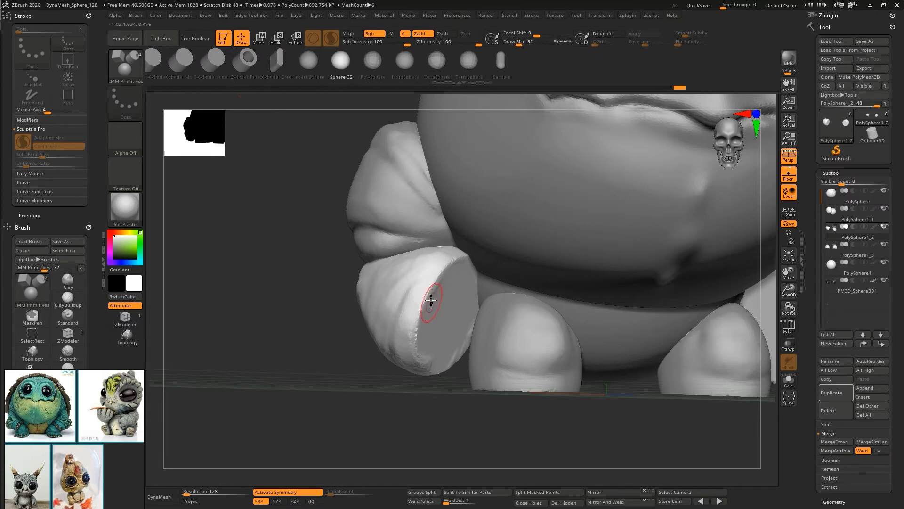
left_click_drag(436, 281, 440, 279)
Split the finger sphere into its own subtool, seat it on the forearm rim, and place a duplicate below it.
right_click_drag(443, 283, 471, 301)
right_click_drag(470, 301, 499, 414, "ctrl")
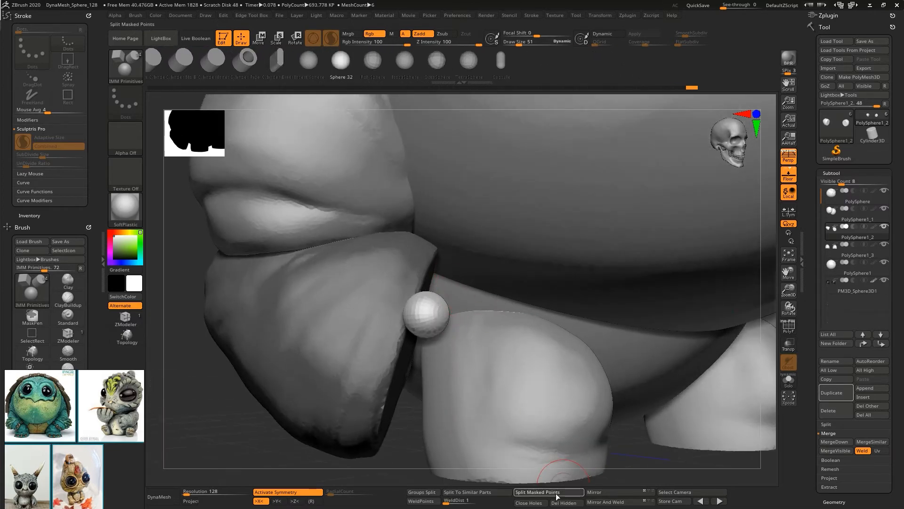
left_click(556, 493)
key("w")
left_click_drag(453, 312, 431, 313)
left_click_drag(373, 359, 354, 407)
left_click_drag(399, 365, 396, 378)
right_click_drag(396, 374, 415, 381)
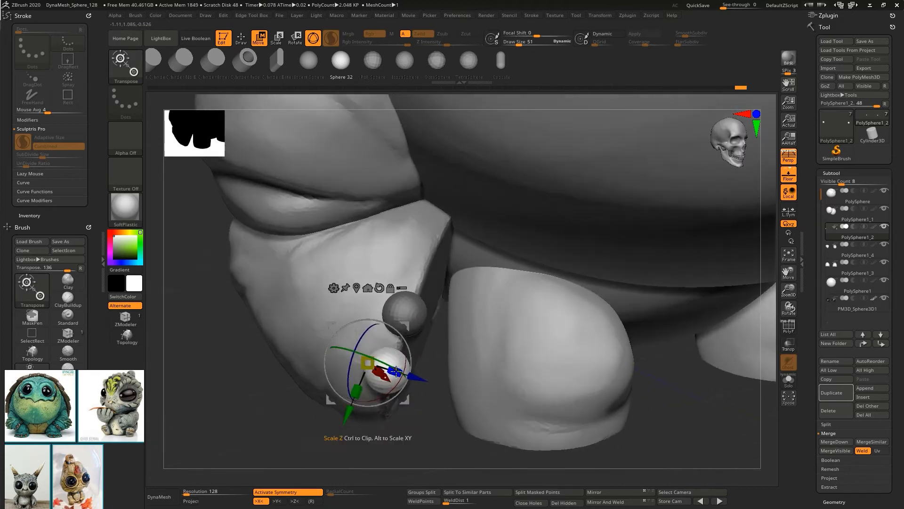
left_click_drag(398, 371, 397, 371)
right_click_drag(398, 372, 404, 289)
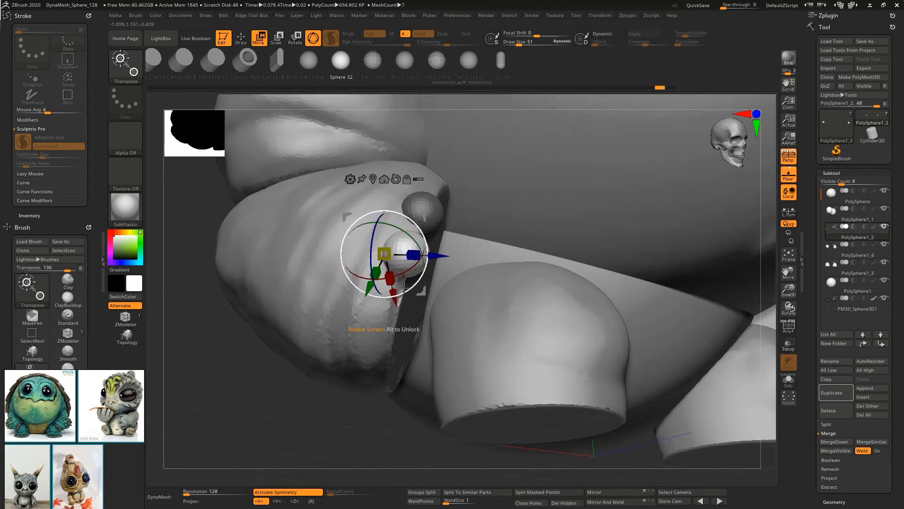
Duplicate another finger sphere farther down the forearm rim and align it with the edge.
left_click_drag(401, 316, 401, 317)
mouse_move(401, 316)
right_mouse_down()
mouse_move(390, 347)
mouse_move(406, 325)
right_mouse_up()
left_click_drag(439, 276, 435, 275)
left_click_drag(364, 301, 363, 303)
right_click_drag(363, 303, 454, 200)
left_click_drag(450, 156, 466, 165)
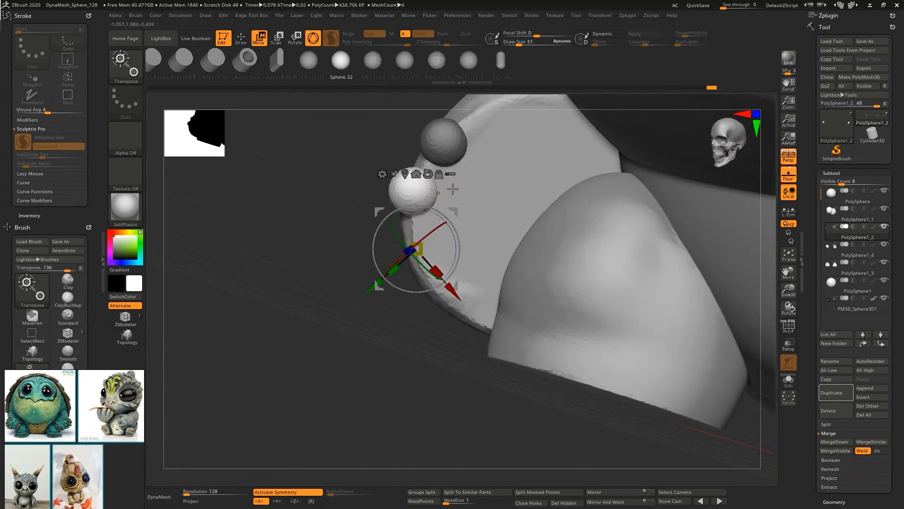
left_click_drag(460, 216, 462, 215)
right_click_drag(461, 215, 509, 212)
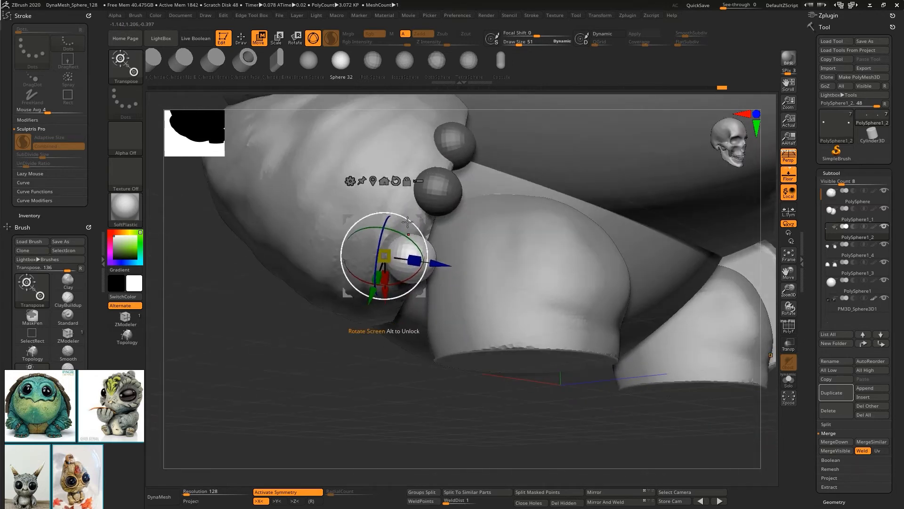
Position a fourth finger sphere at the lower end of the forearm rim.
right_click_drag(423, 212, 438, 158)
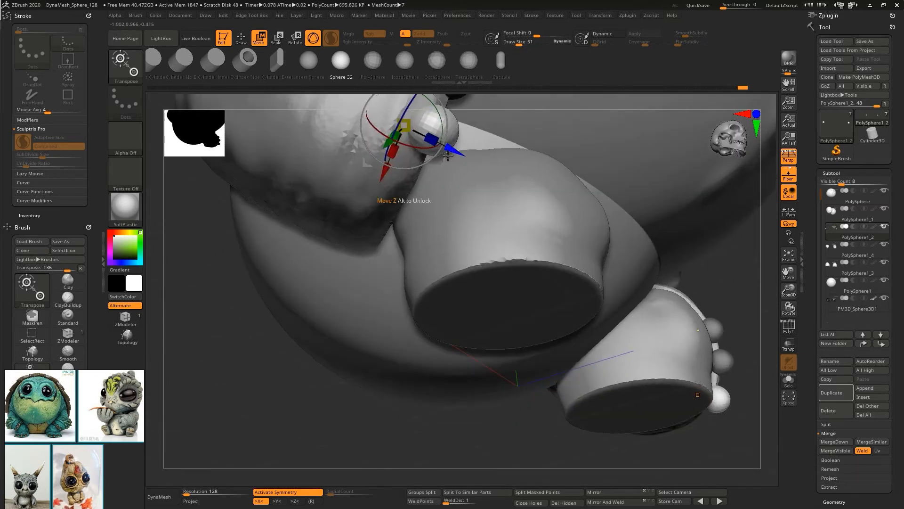
left_click_drag(440, 162, 399, 211)
right_click_drag(400, 210, 401, 228)
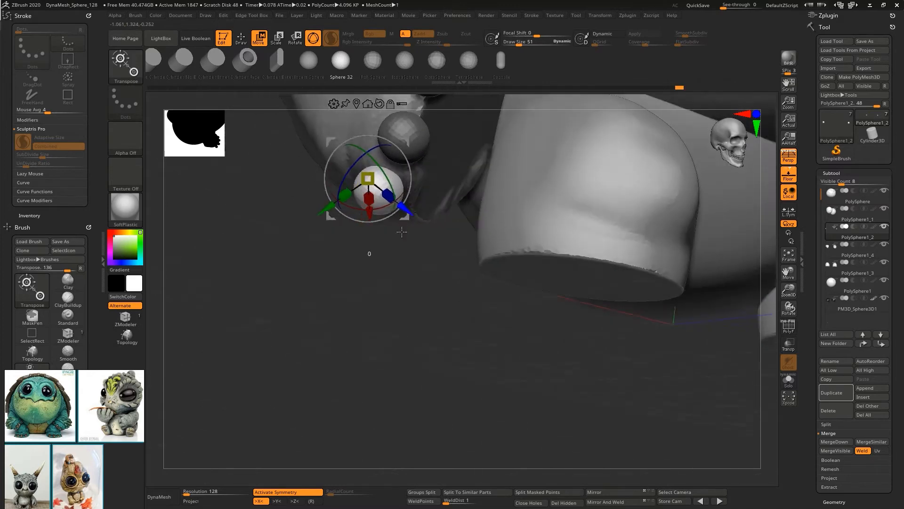
left_click_drag(326, 207, 383, 218)
right_click_drag(383, 218, 345, 338)
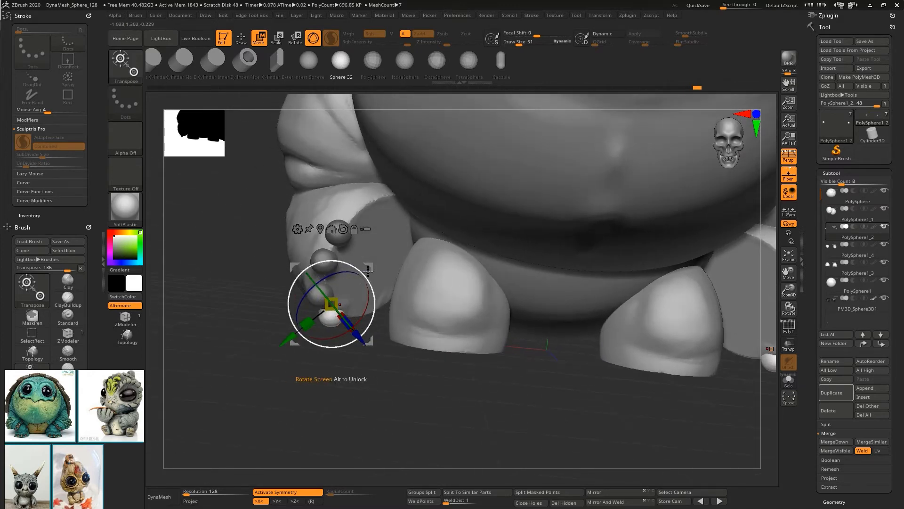
Duplicate a sphere to the inner side of the forearm as a thumb and adjust its position.
left_click_drag(370, 267, 443, 193, "ctrl")
left_click_drag(429, 259, 425, 255)
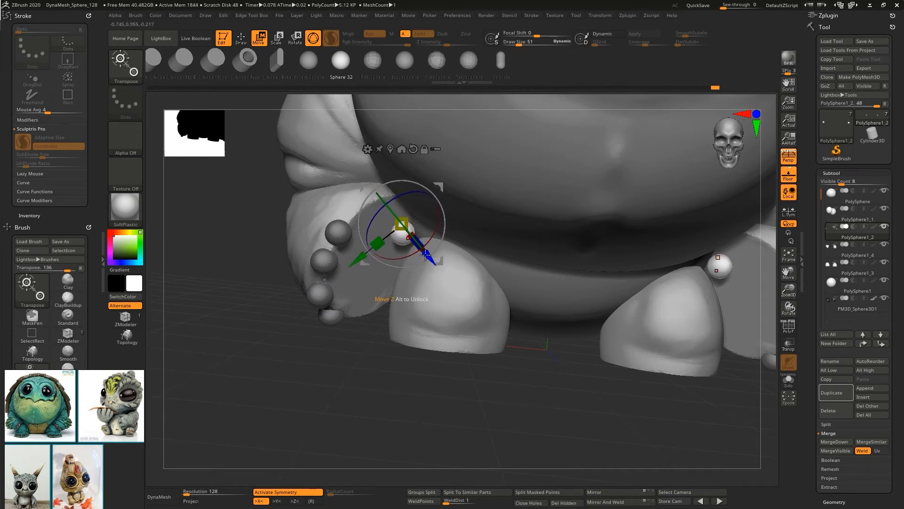
left_click_drag(358, 259, 366, 252)
right_click_drag(419, 382, 430, 352)
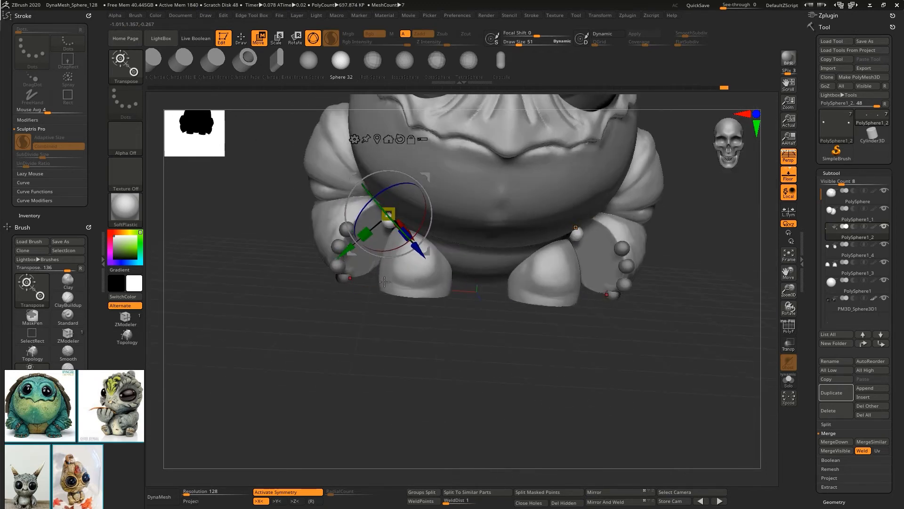
Select the forearm and build up clay around the finger spheres with ClayBuildup, reducing the brush to Draw Size 25.
key("q")
left_click(367, 213, "alt")
mouse_move(367, 213)
right_mouse_down()
mouse_move(373, 188)
mouse_move(397, 222)
right_mouse_up()
key("space")
left_click_drag(391, 223, 386, 223)
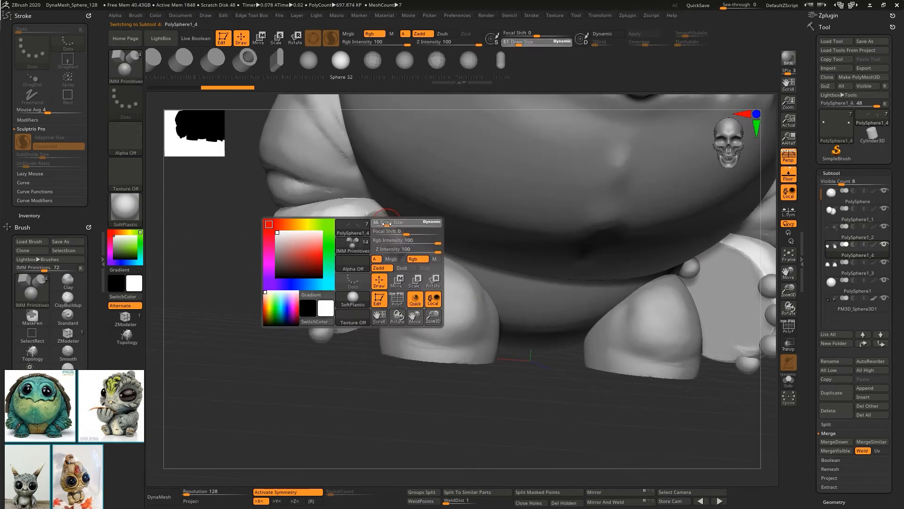
key("b")
key("c")
key("b")
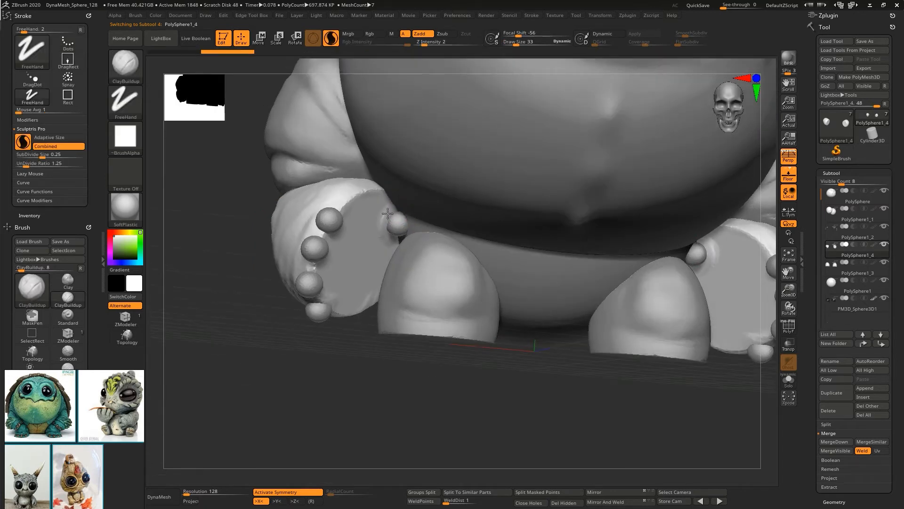
mouse_move(345, 208)
right_mouse_down()
mouse_move(321, 209)
mouse_move(329, 216)
right_mouse_up()
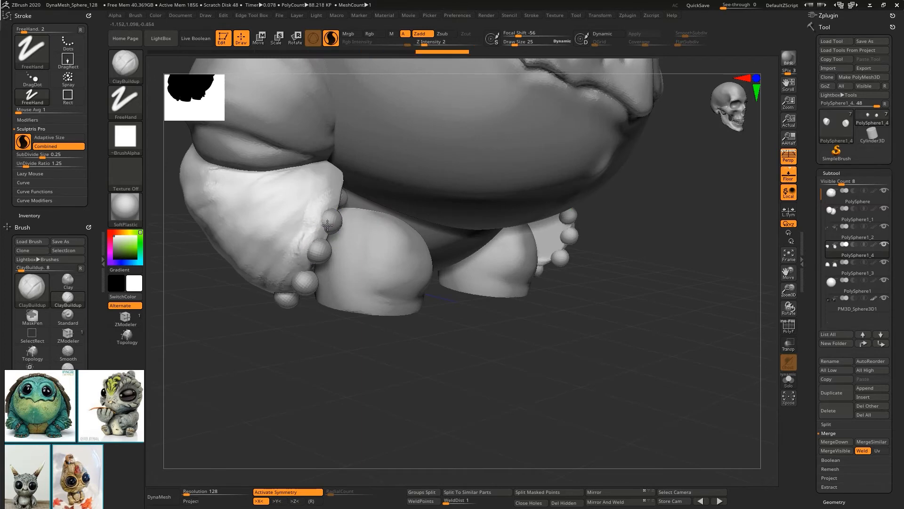
right_click_drag(327, 225, 305, 241)
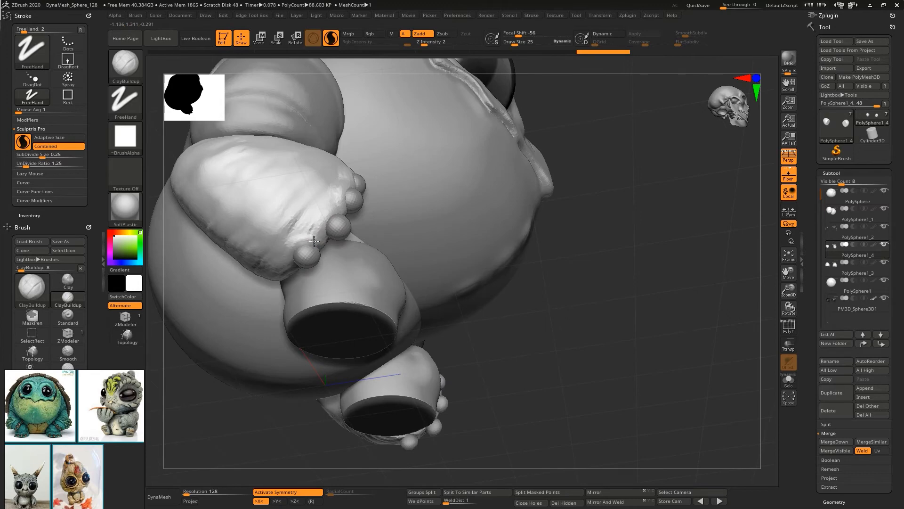
left_click_drag(314, 241, 315, 244)
Select the legs and insert an IMM Primitives Sphere 32 at the lower front edge of the foot.
mouse_move(299, 247)
right_mouse_down()
mouse_move(337, 293)
mouse_move(371, 295)
mouse_move(395, 268)
mouse_move(411, 323)
right_mouse_up()
left_click(417, 255, "alt")
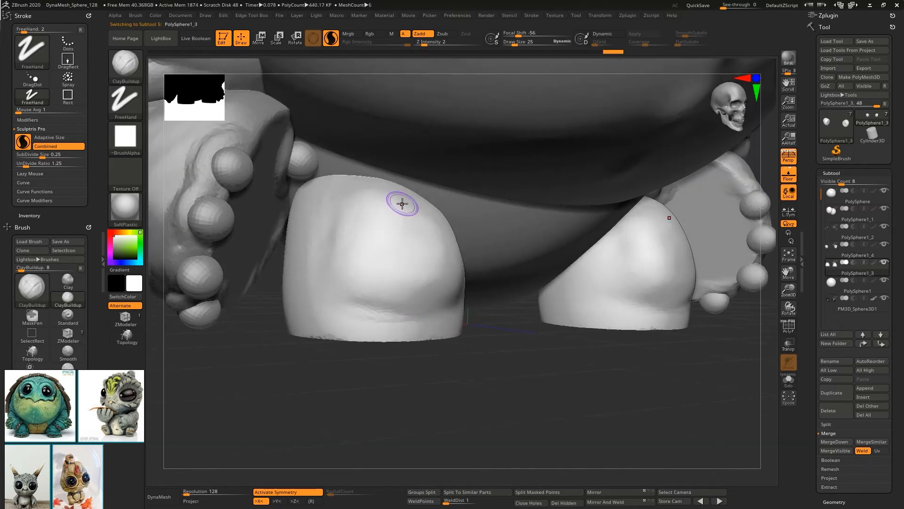
key("b")
left_click(239, 383)
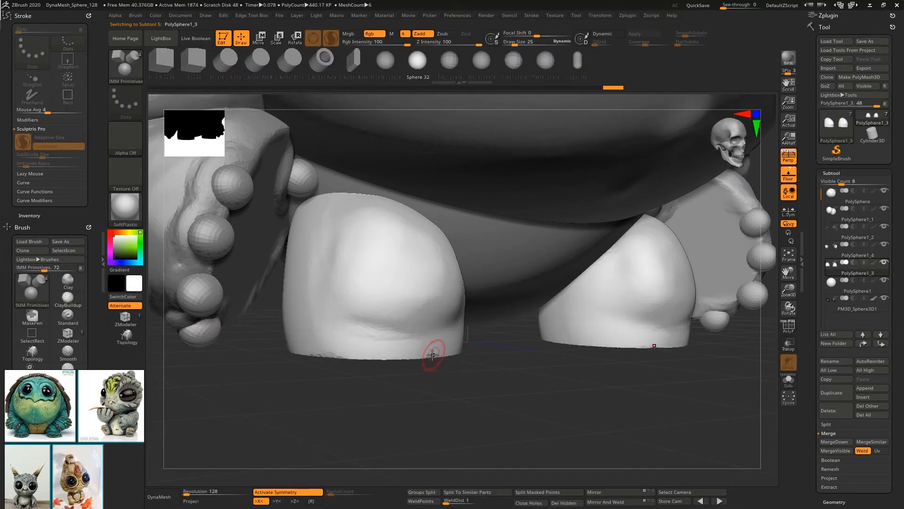
left_click_drag(439, 355, 439, 335)
right_click_drag(438, 336, 454, 378)
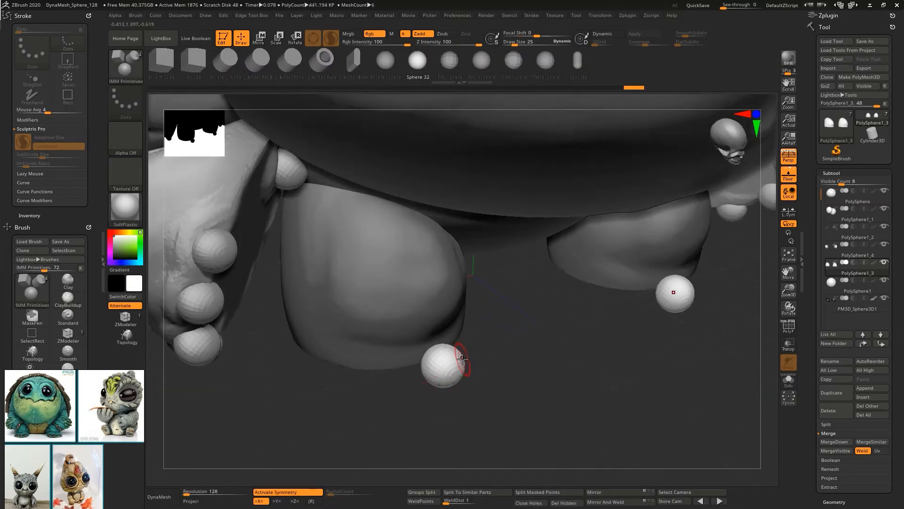
Stretch the inserted sphere into an elongated toe with the SnakeHook brush.
key("b")
key("s")
key("h")
key("space")
mouse_move(453, 364)
left_mouse_down()
mouse_move(461, 381)
mouse_move(450, 355)
mouse_move(461, 374)
left_mouse_up()
right_click_drag(424, 328, 426, 297, "shift")
Split the toe into its own subtool, then move and rotate it against the foot's front edge.
key("w")
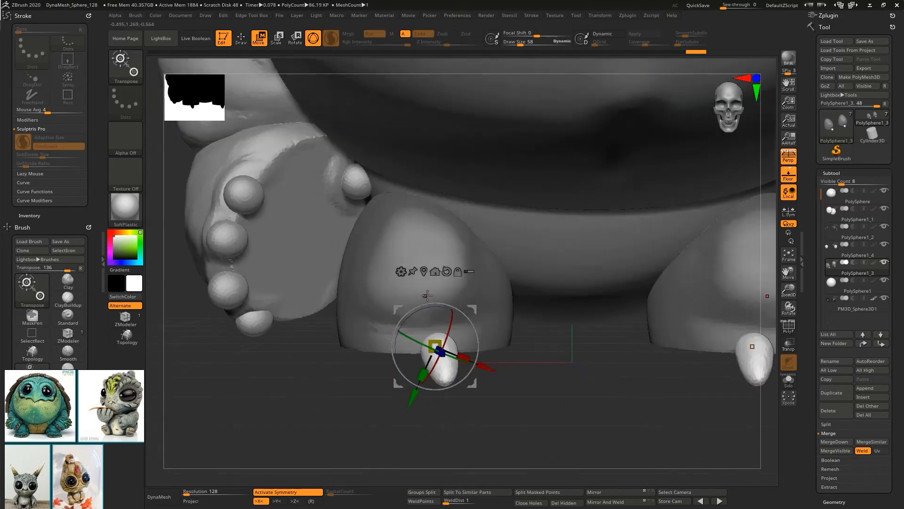
left_click(542, 493)
left_click_drag(469, 336, 477, 335)
right_click_drag(477, 335, 502, 336)
left_click_drag(485, 362, 468, 354)
right_click_drag(456, 404, 499, 400)
left_click_drag(455, 331, 451, 319)
Duplicate the toe along the foot's front edge to make four toes, adjusting each copy's placement.
right_click_drag(450, 318, 423, 301)
left_click_drag(399, 300, 363, 346, "ctrl")
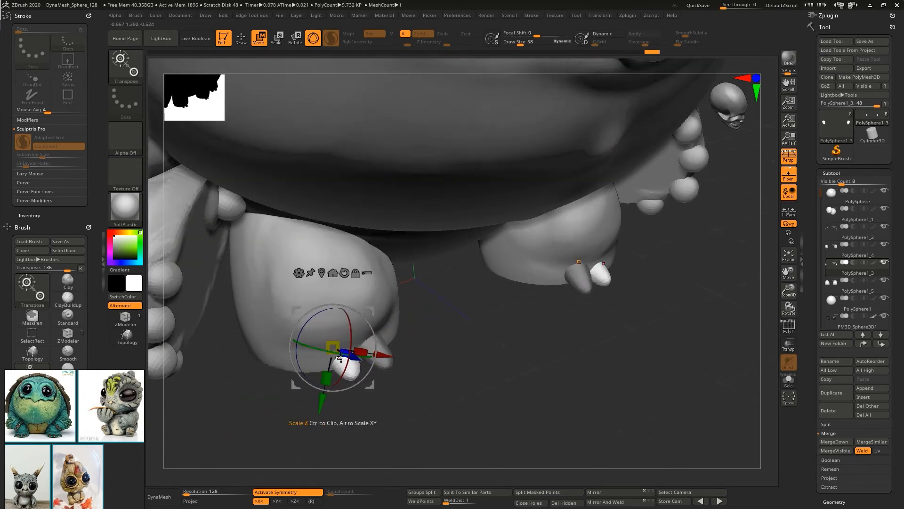
right_click_drag(363, 347, 400, 350)
left_click_drag(309, 401, 311, 393)
left_click_drag(365, 356, 369, 395)
right_click_drag(369, 394, 346, 360)
left_click_drag(348, 358, 339, 365)
right_click_drag(332, 364, 310, 320)
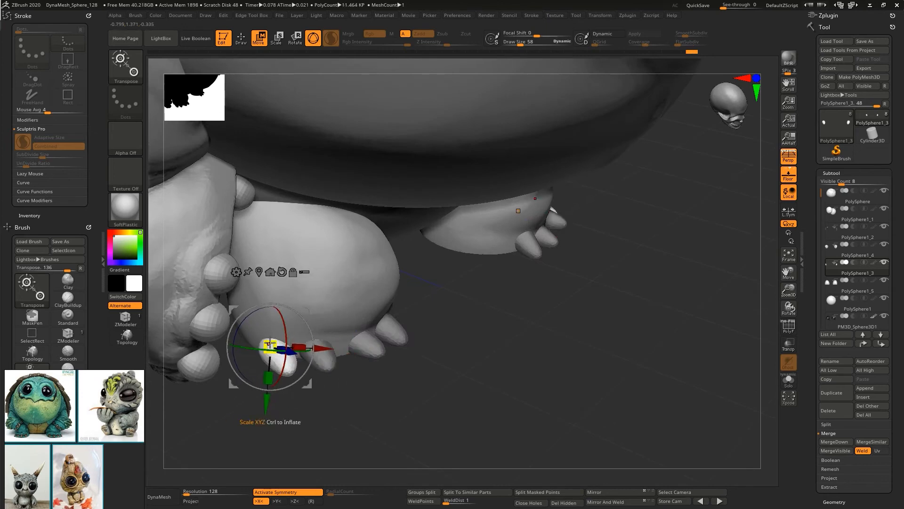
Adjust the position and angle of the outermost toe on the side of the foot.
right_click_drag(270, 344, 291, 292)
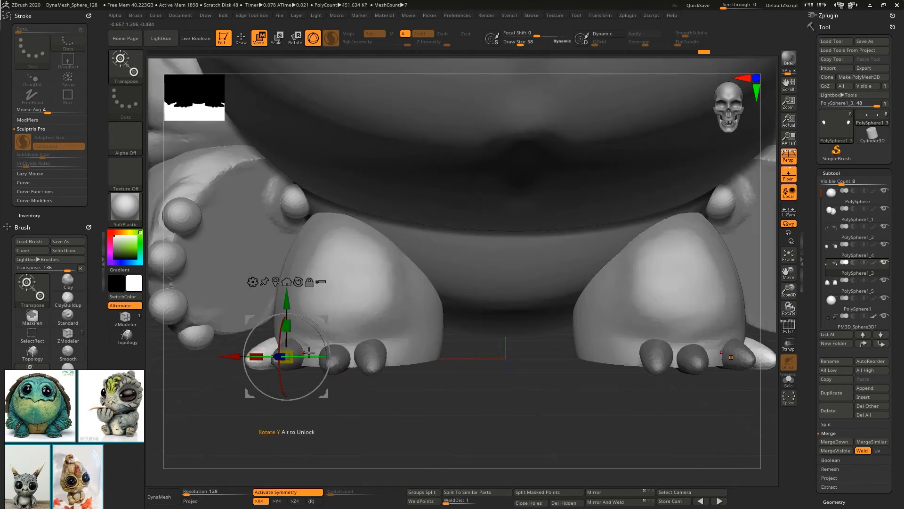
right_click_drag(308, 352, 267, 347)
left_click_drag(232, 308, 233, 302)
Select the foot and build up knuckle forms above and between the toes with ClayBuildup.
mouse_move(264, 313)
right_mouse_down()
mouse_move(353, 297)
mouse_move(398, 309)
mouse_move(378, 320)
right_mouse_up()
key("q")
left_click(390, 320, "alt")
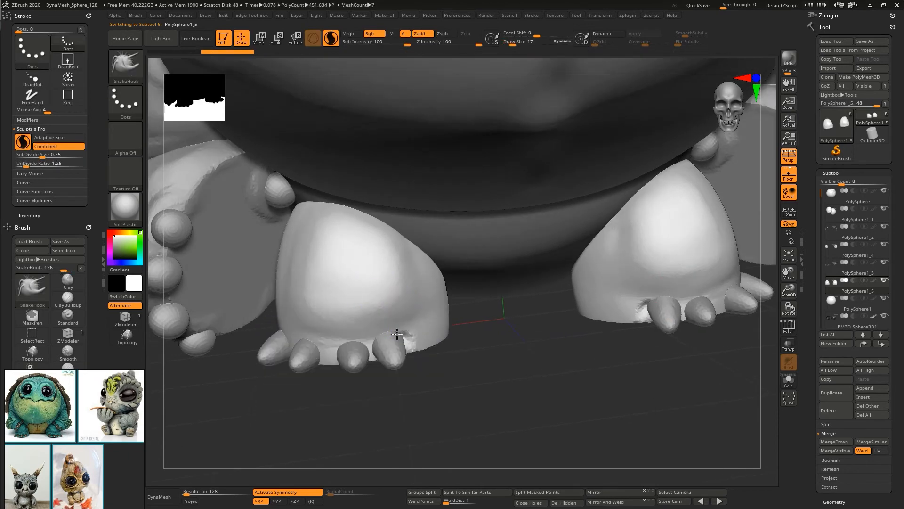
key("b")
key("c")
key("b")
mouse_move(377, 338)
left_mouse_down()
mouse_move(392, 346)
mouse_move(330, 360)
left_mouse_up()
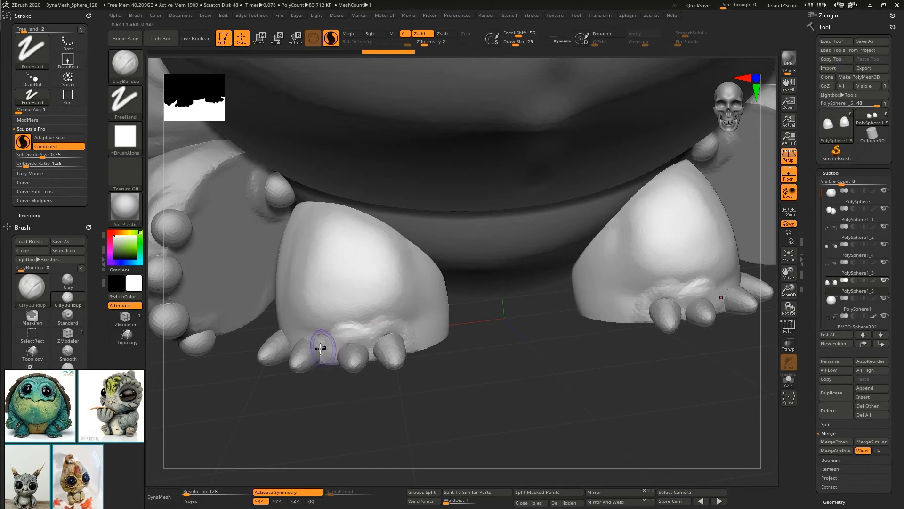
right_click_drag(320, 348, 309, 347)
mouse_move(275, 356)
left_mouse_down()
mouse_move(267, 343)
mouse_move(315, 349)
left_mouse_up()
Add ClayBuildup strokes across the top of the foot and behind the toes with a larger brush.
key("bracketright")
mouse_move(383, 308)
left_mouse_down()
mouse_move(250, 315)
mouse_move(294, 299)
mouse_move(233, 274)
mouse_move(317, 262)
mouse_move(363, 296)
mouse_move(243, 288)
left_mouse_up()
mouse_move(367, 325)
right_mouse_down("ctrl")
mouse_move(375, 293)
mouse_move(397, 356)
right_mouse_up("ctrl")
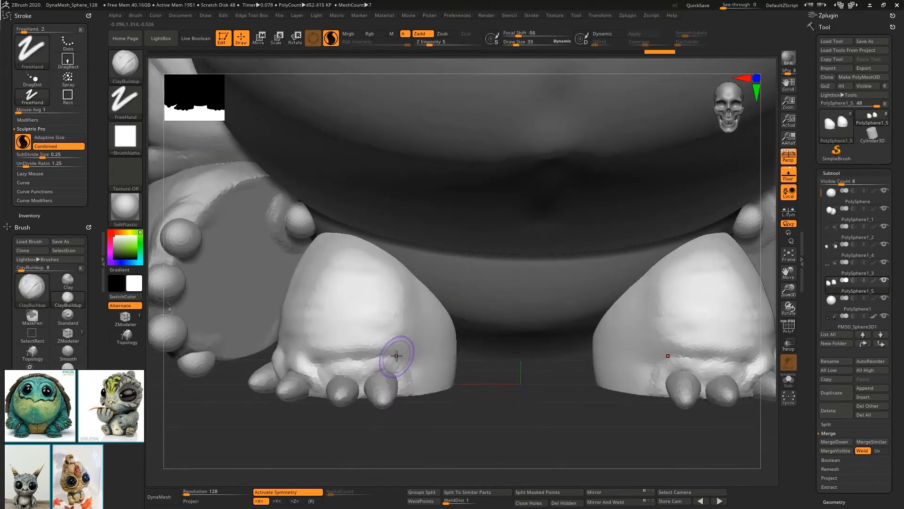
key("bracketright")
mouse_move(400, 375)
left_mouse_down()
mouse_move(334, 371)
mouse_move(359, 370)
left_mouse_up()
Undo the last clay stroke on the foot's inner side and smooth the upper part of the foot.
right_click_drag(409, 356, 440, 379)
mouse_move(440, 380)
left_mouse_down()
mouse_move(448, 376)
mouse_move(448, 328)
mouse_move(452, 372)
mouse_move(432, 306)
mouse_move(429, 332)
left_mouse_up()
key("ctrl+z")
mouse_move(442, 311)
left_mouse_down("shift")
mouse_move(447, 358)
mouse_move(414, 325)
mouse_move(399, 325)
left_mouse_up("shift")
right_click_drag(374, 326, 379, 315, "ctrl")
Select the head, build up cheek folds beside the arm with ClayBuildup, and smooth them.
right_click_drag(633, 283, 450, 177)
mouse_move(598, 224)
right_mouse_down("shift")
mouse_move(581, 226)
mouse_move(579, 206)
mouse_move(594, 216)
right_mouse_up("shift")
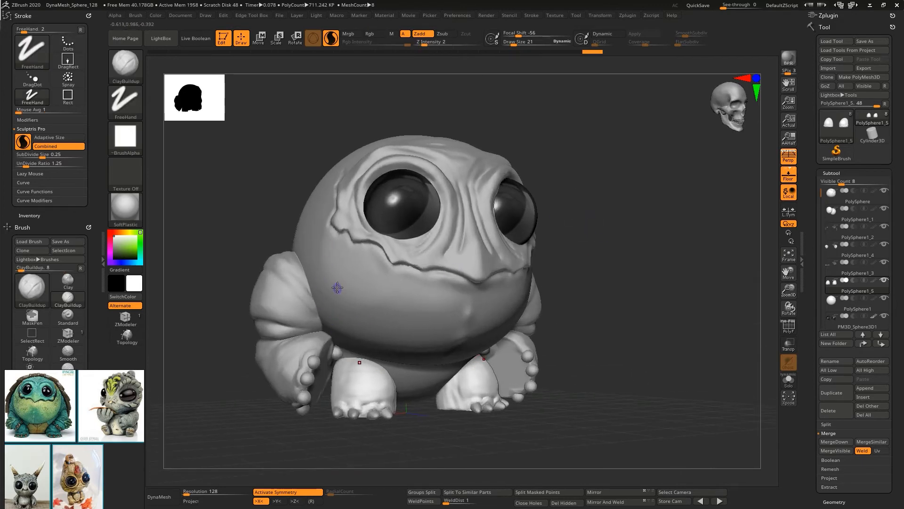
left_click(351, 300, "alt")
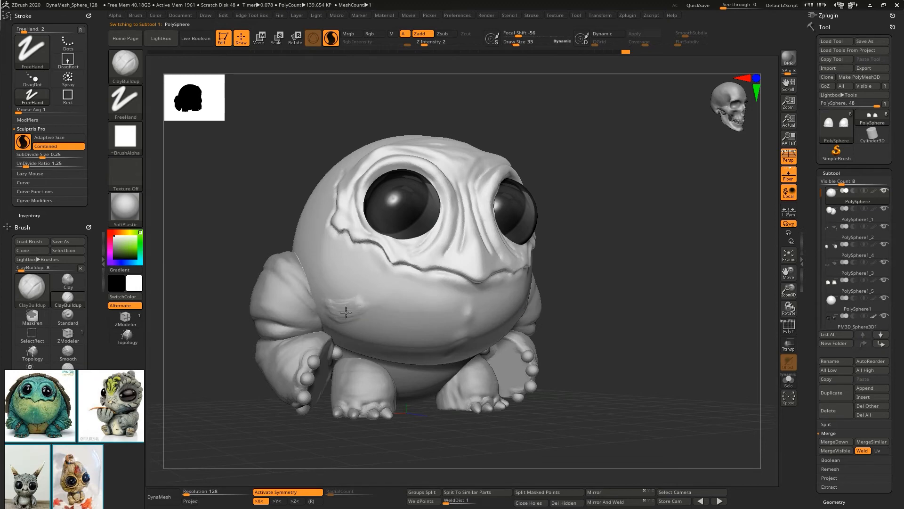
mouse_move(327, 307)
left_mouse_down()
mouse_move(349, 280)
mouse_move(310, 281)
left_mouse_up()
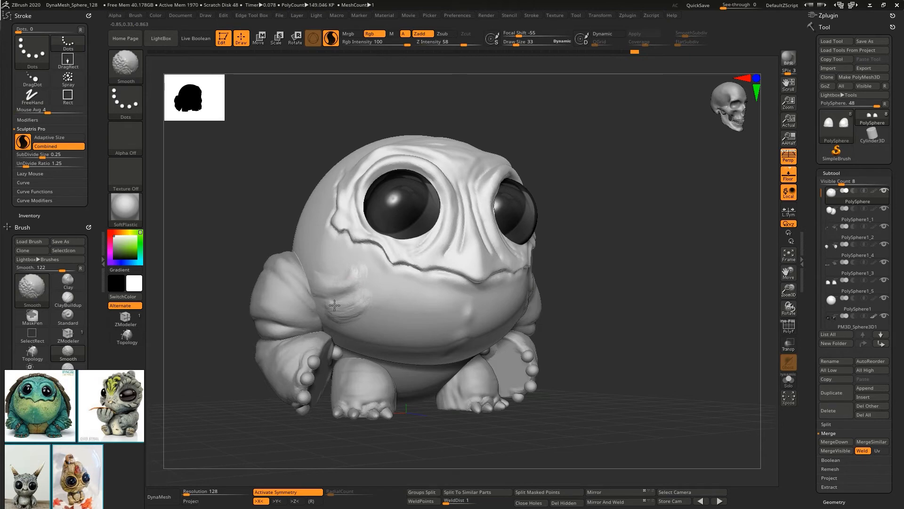
left_click_drag(331, 310, 363, 273, "shift")
right_click_drag(347, 283, 373, 305, "ctrl")
Carve curved creases beneath the cheek folds beside the arm with DamStandard.
key("b")
key("d")
key("s")
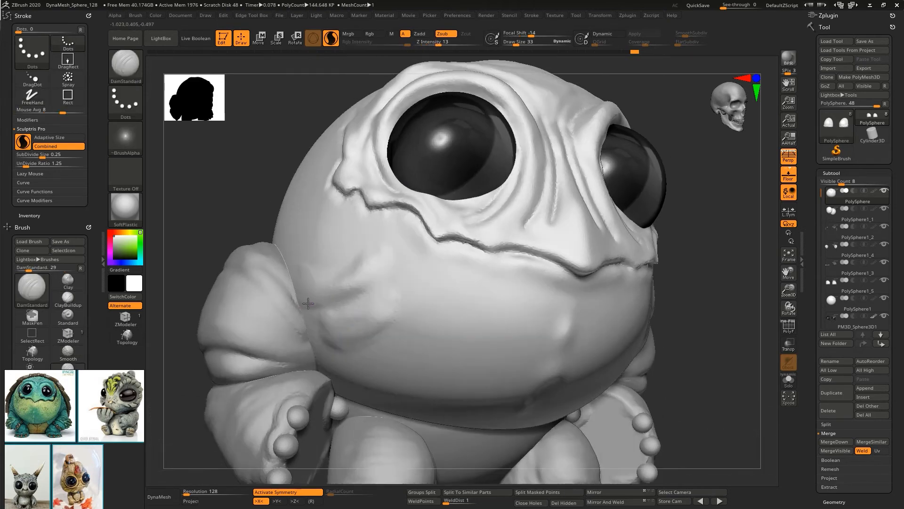
left_click_drag(329, 343, 385, 324)
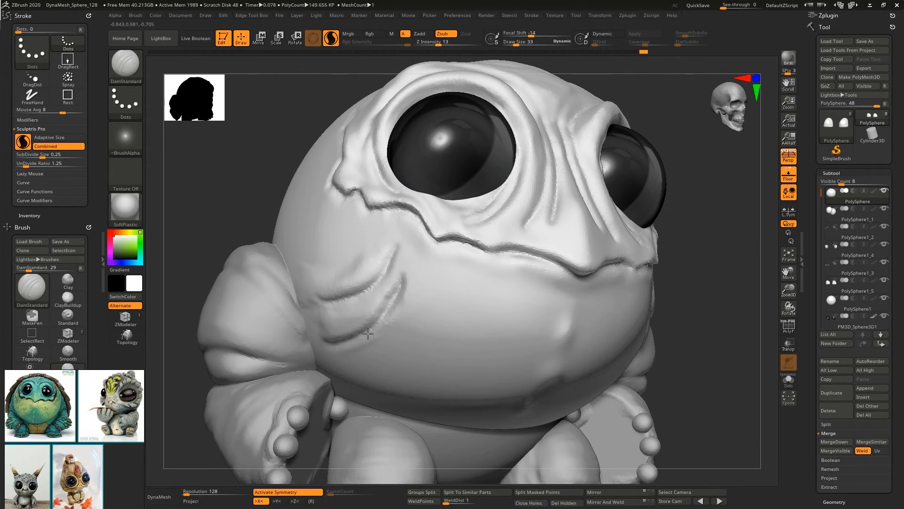
mouse_move(316, 307)
right_mouse_down()
mouse_move(367, 247)
mouse_move(368, 220)
right_mouse_up()
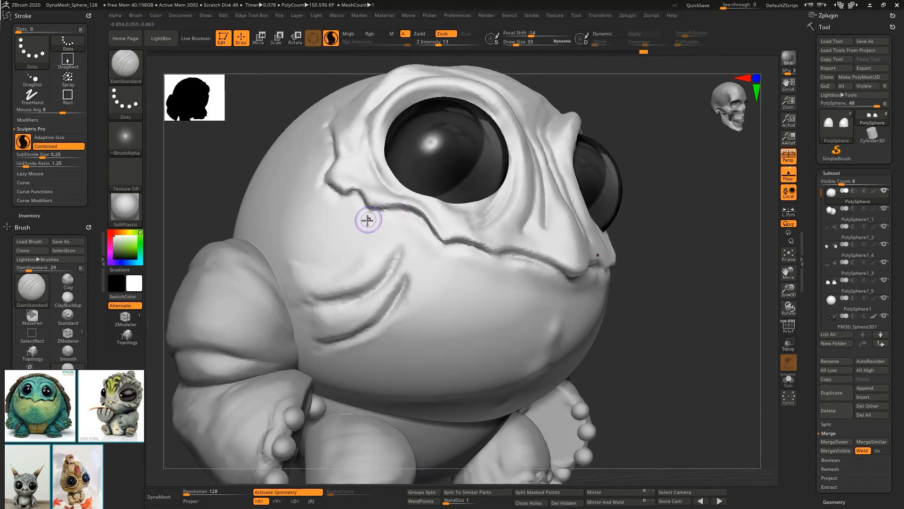
Build up another cheek fold above the existing ones with ClayBuildup and smooth its back end.
key("b")
key("c")
key("b")
mouse_move(360, 233)
left_mouse_down()
mouse_move(312, 270)
mouse_move(301, 266)
left_mouse_up()
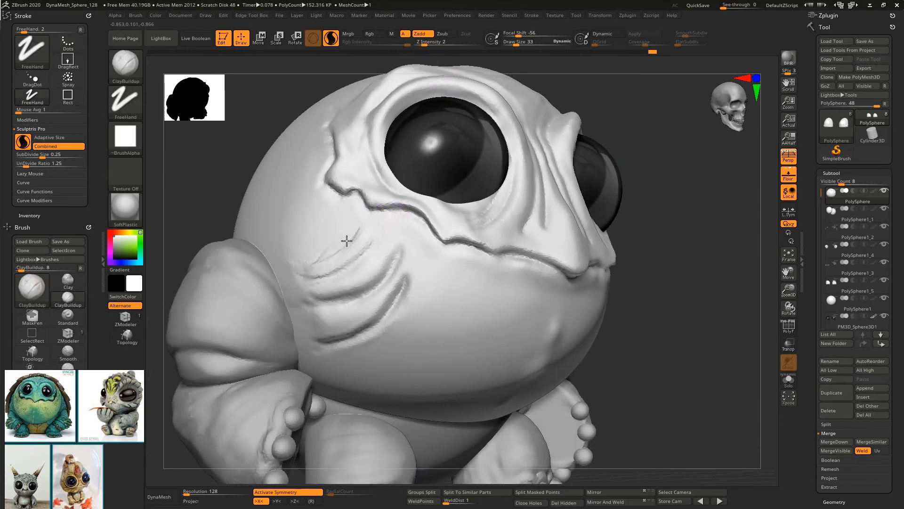
mouse_move(347, 240)
left_mouse_down()
mouse_move(320, 260)
mouse_move(366, 230)
mouse_move(314, 254)
left_mouse_up()
mouse_move(315, 253)
left_mouse_down("shift")
mouse_move(327, 247)
mouse_move(299, 247)
left_mouse_up("shift")
Carve the crease under the upper cheek fold with DamStandard, extend the lower creases toward the arm, and soften them.
key("b")
key("d")
key("s")
left_click_drag(321, 277, 375, 237)
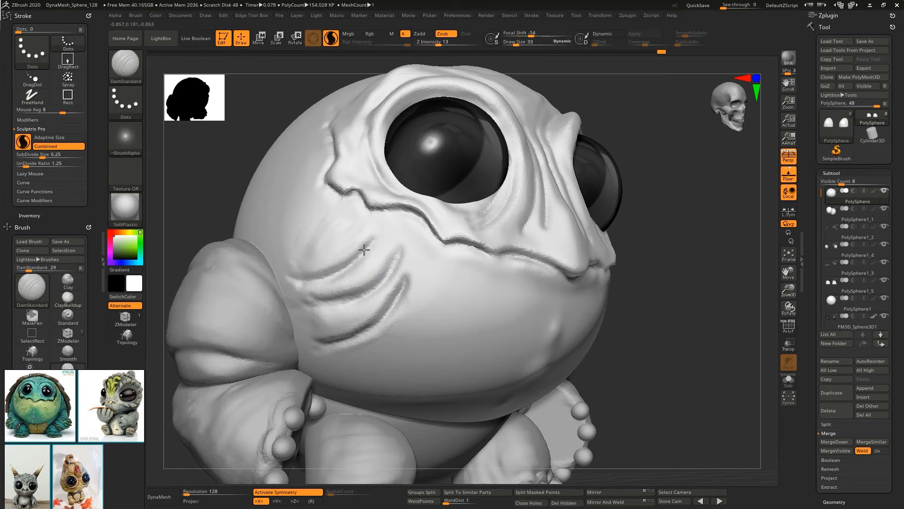
left_click_drag(382, 269, 293, 291)
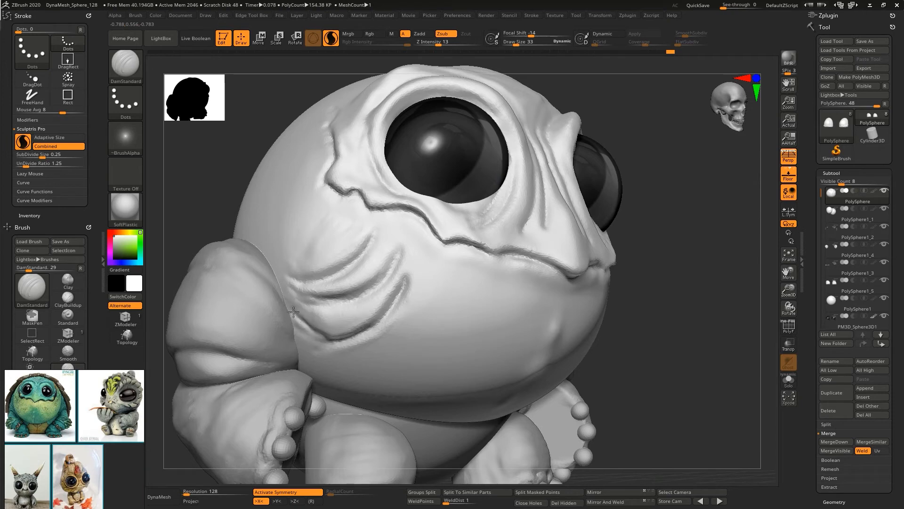
left_click_drag(398, 285, 375, 323, "shift")
Render the creature with BPR and examine its cheek folds and overall form from several angles.
mouse_move(335, 283)
right_mouse_down("ctrl")
mouse_move(403, 178)
mouse_move(351, 162)
mouse_move(347, 249)
mouse_move(360, 224)
right_mouse_up("ctrl")
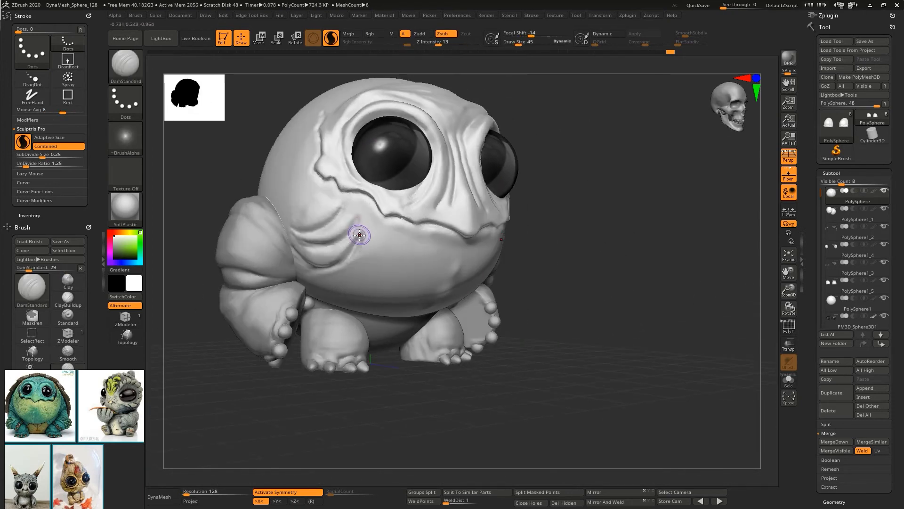
key("shift")
right_click_drag(296, 215, 465, 249)
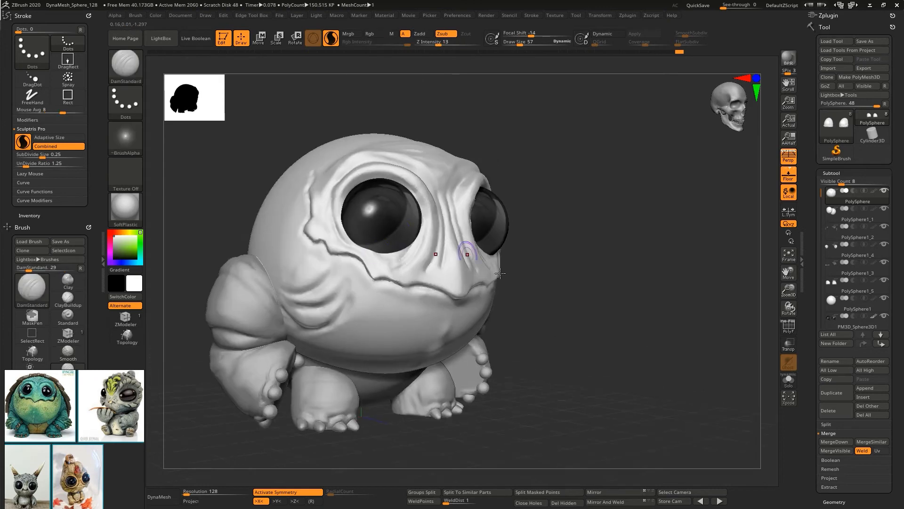
mouse_move(574, 310)
right_mouse_down("shift")
mouse_move(589, 304)
mouse_move(452, 246)
mouse_move(503, 240)
right_mouse_up("shift")
key("shift+r")
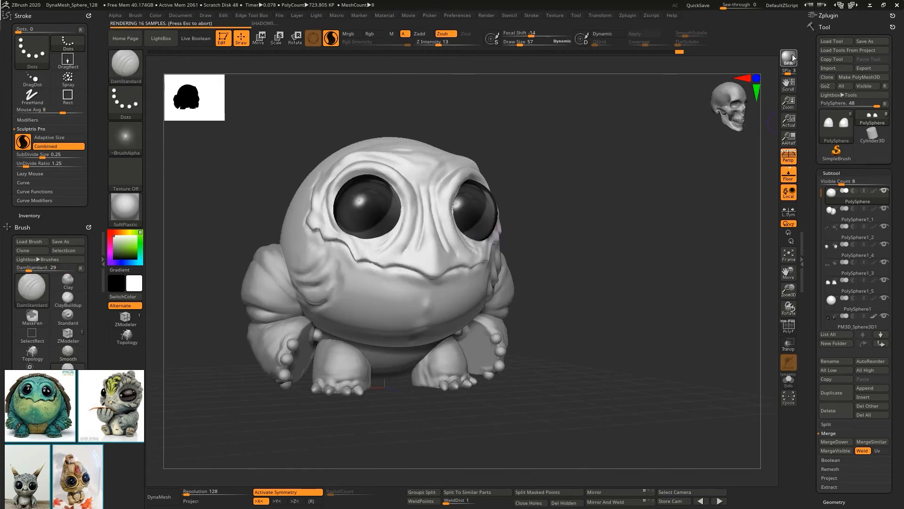
right_click_drag(608, 218, 637, 221, "alt")
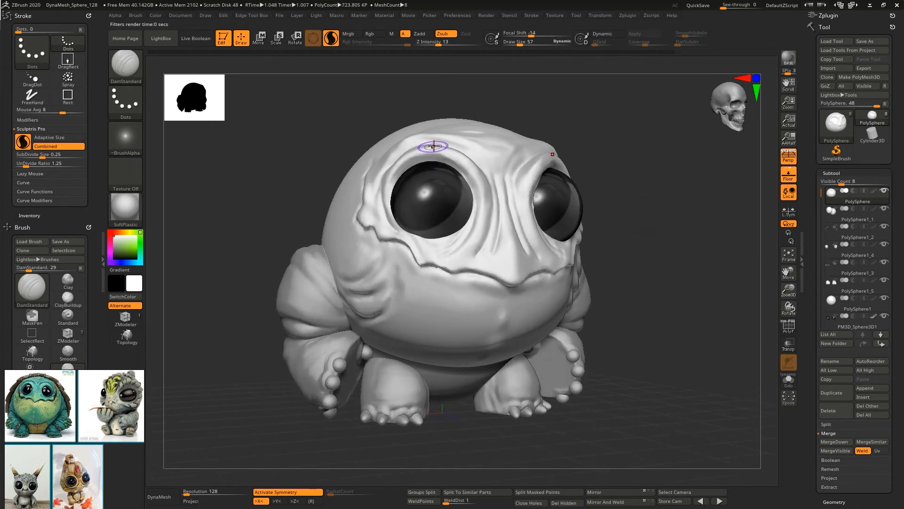
mouse_move(410, 109)
right_mouse_down()
mouse_move(480, 139)
mouse_move(406, 123)
right_mouse_up()
right_click_drag(666, 240, 657, 279)
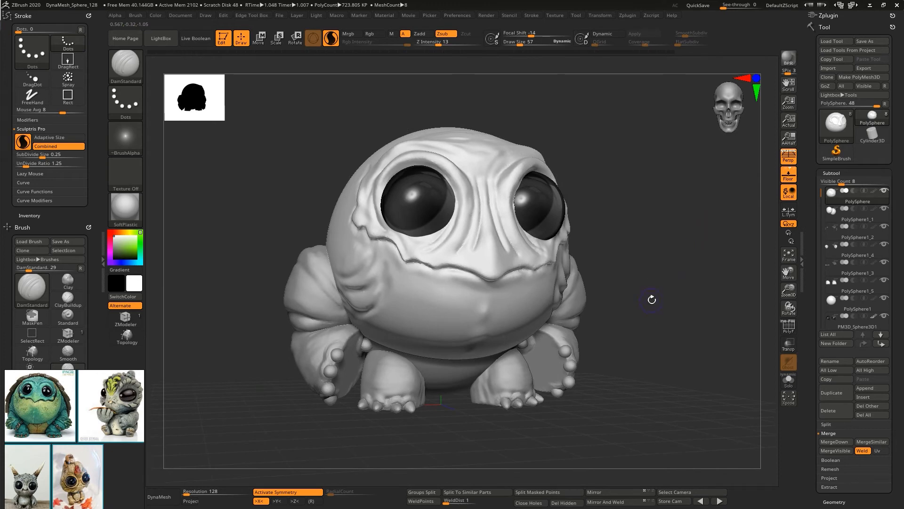
Preview the creature in black, green and teal blue by changing the current color.
left_click_drag(127, 255, 100, 298)
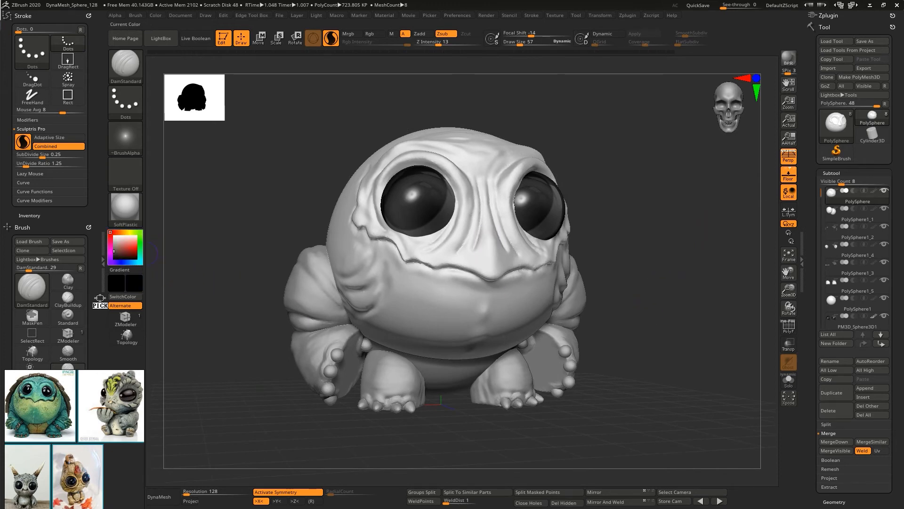
left_click_drag(37, 382, 38, 384)
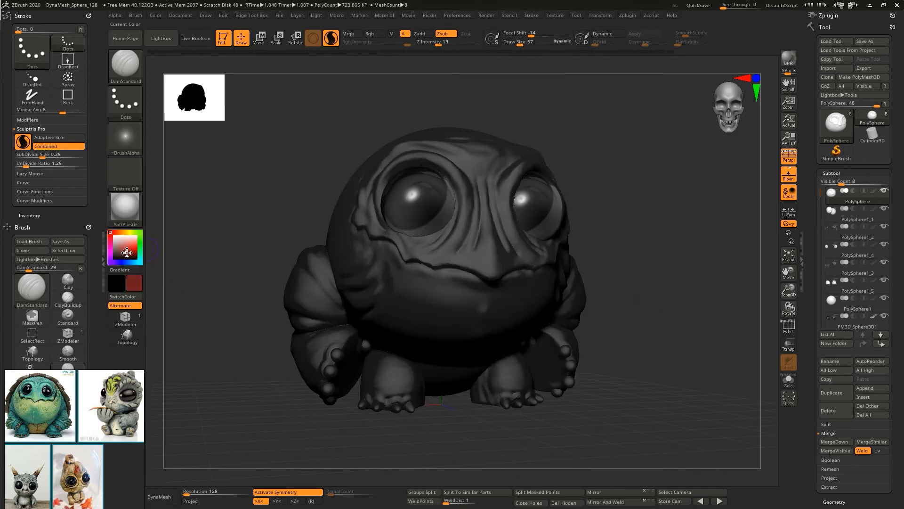
left_click(124, 244)
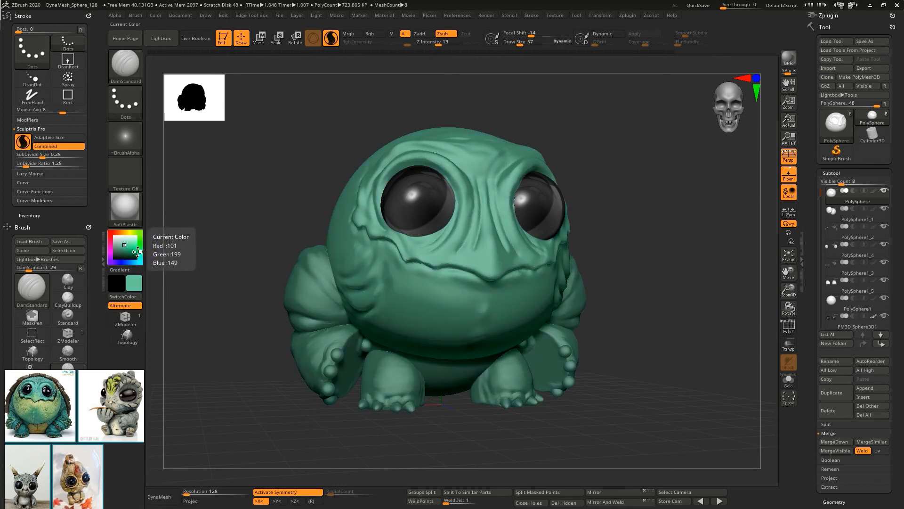
left_click(133, 263)
left_click_drag(134, 263, 124, 245)
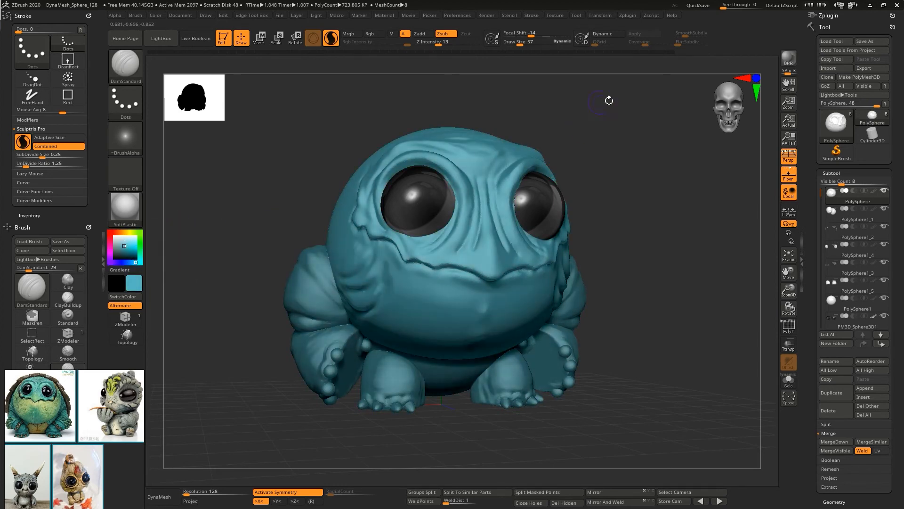
Dock the Zplugin palette beside the canvas and open the ZColor interface.
left_click(89, 17)
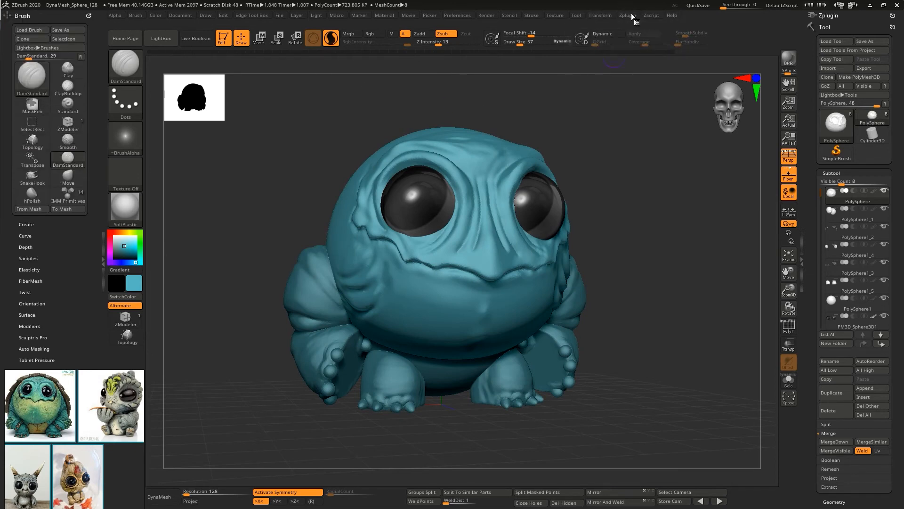
left_click(601, 16)
left_click(628, 16)
left_click_drag(623, 26, 48, 21)
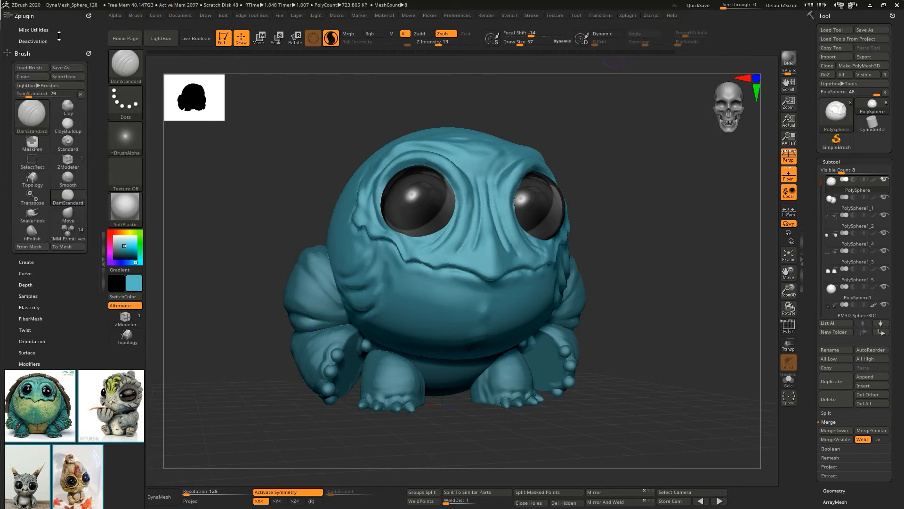
left_click(26, 233)
left_click(32, 246)
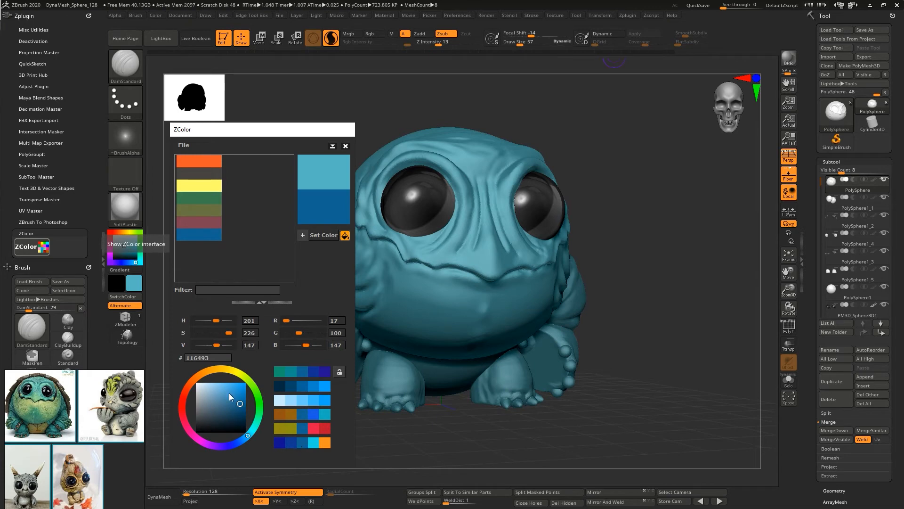
Mix olive #A4A63B in ZColor and apply it to the head.
left_click(233, 372)
left_click_drag(231, 398, 228, 402)
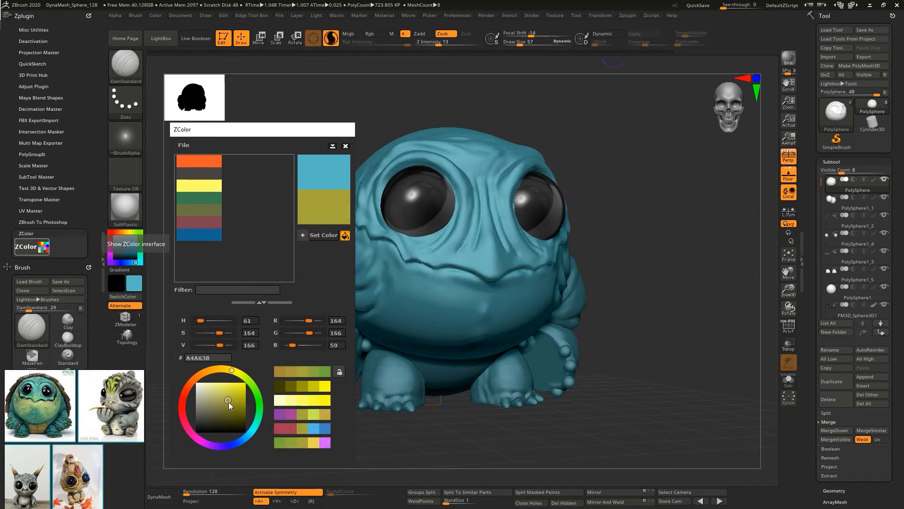
left_click(320, 236)
Mix blue #1E84B5 in ZColor, set it as the current color, and fill the head with it.
left_click_drag(246, 437, 252, 430)
left_click(232, 406)
left_click(236, 395)
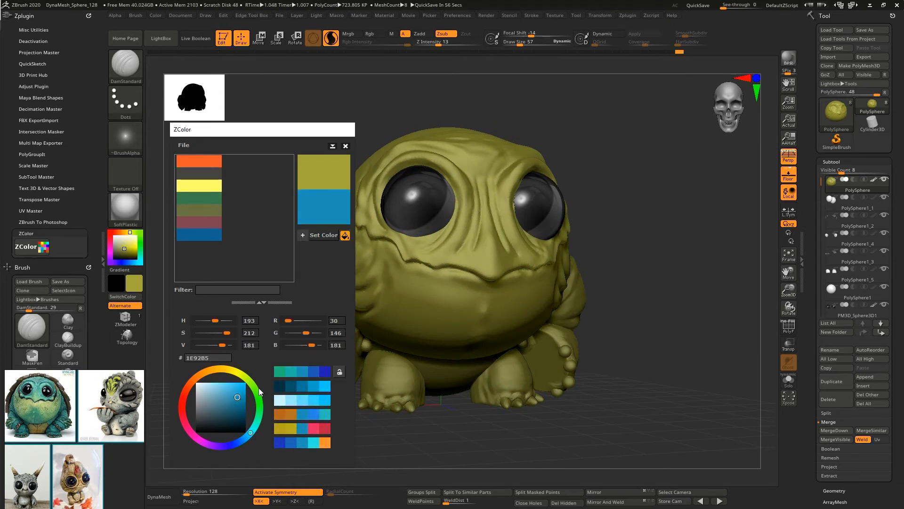
left_click(249, 435)
left_click(332, 235)
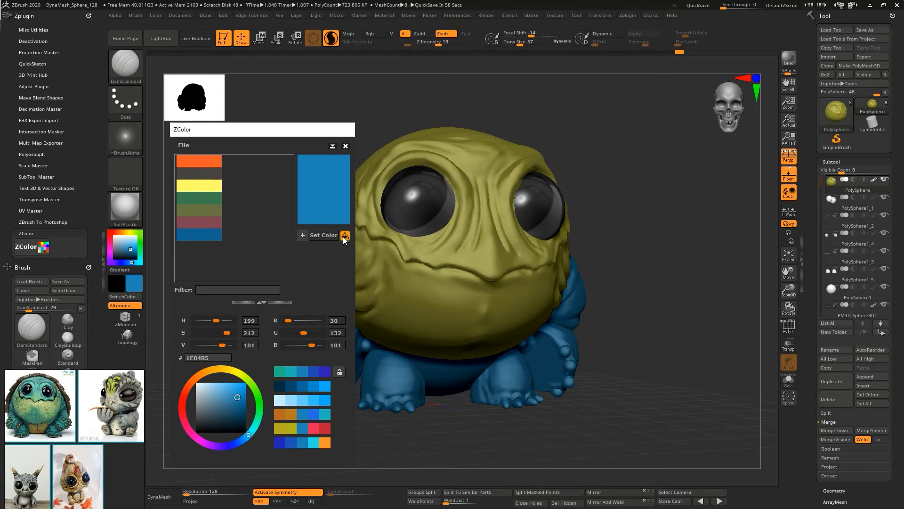
left_click(344, 235)
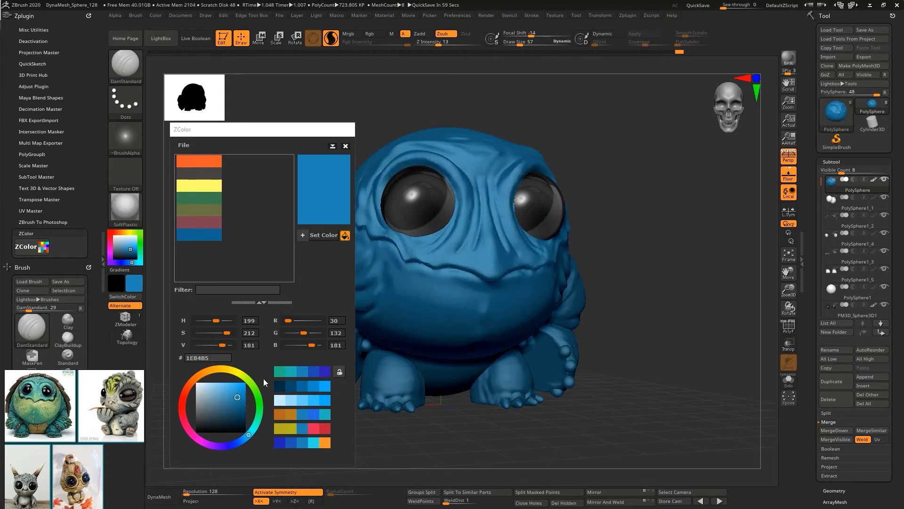
Try out bright blue, orange #FF7E00 and green tones in ZColor, ending on light green #8FDB61.
left_click(325, 385)
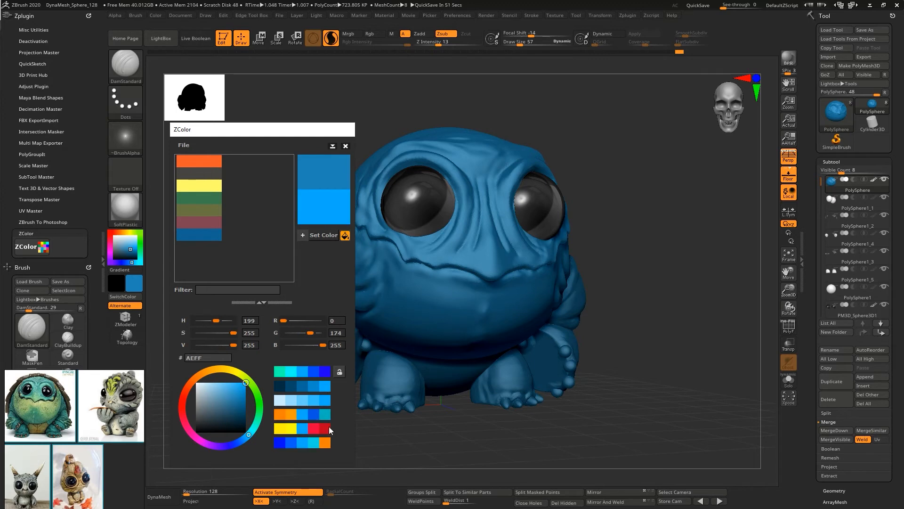
left_click(280, 414)
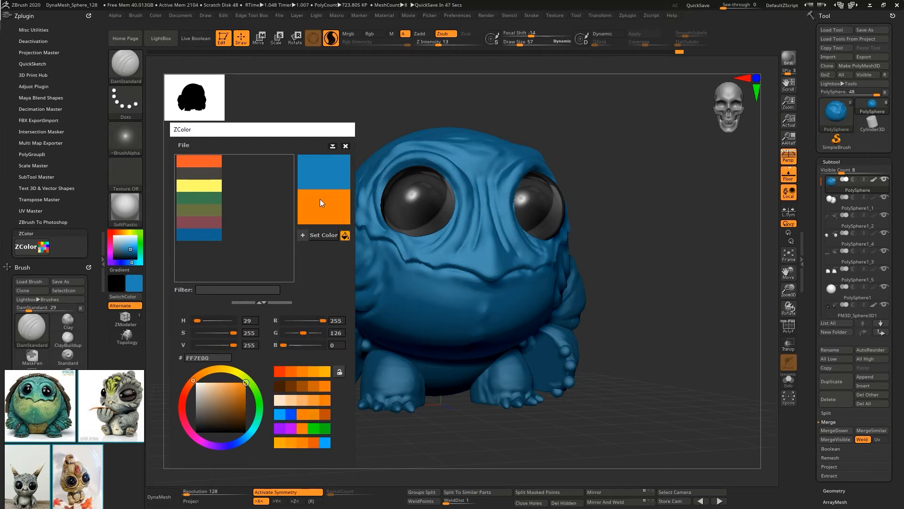
left_click_drag(320, 202, 290, 366)
left_click_drag(296, 311, 328, 218)
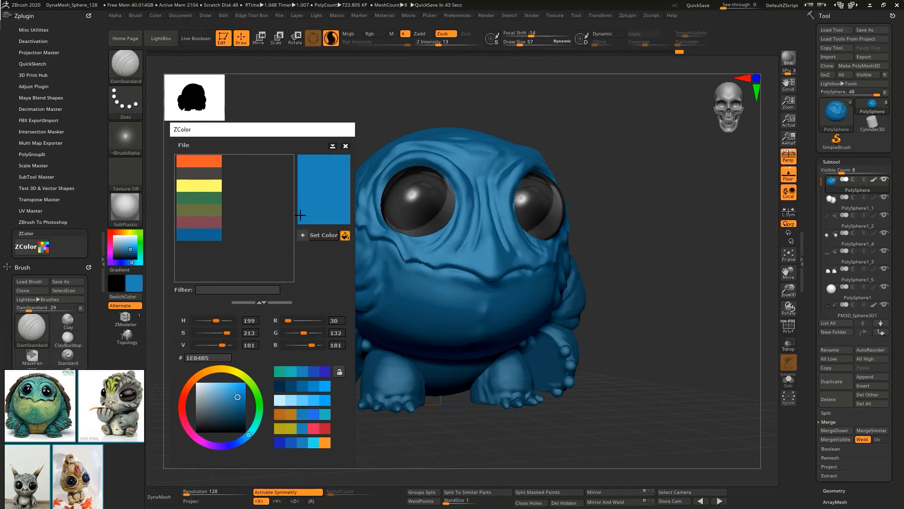
left_click(281, 414)
left_click(281, 414)
left_click(281, 414)
left_click(253, 384)
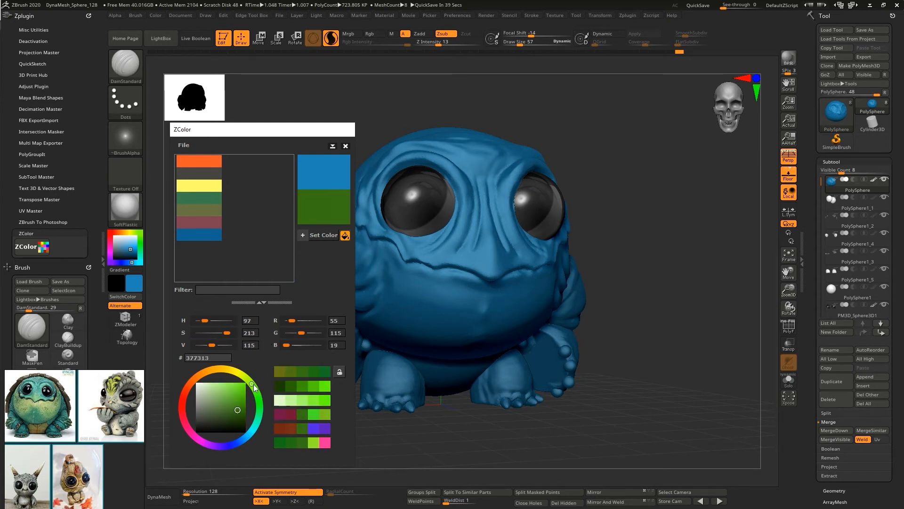
left_click_drag(231, 396, 225, 391)
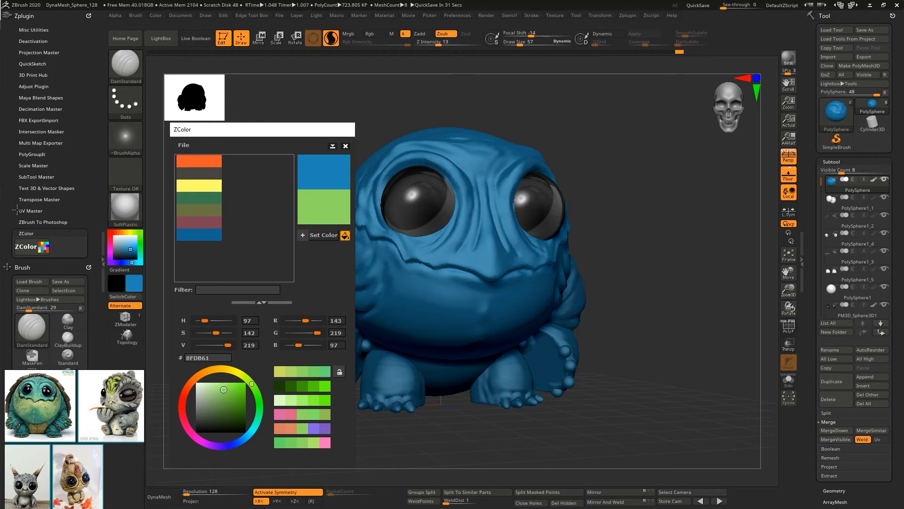
Fill all visible subtools with the current blue using SubTool Master.
left_click(29, 176)
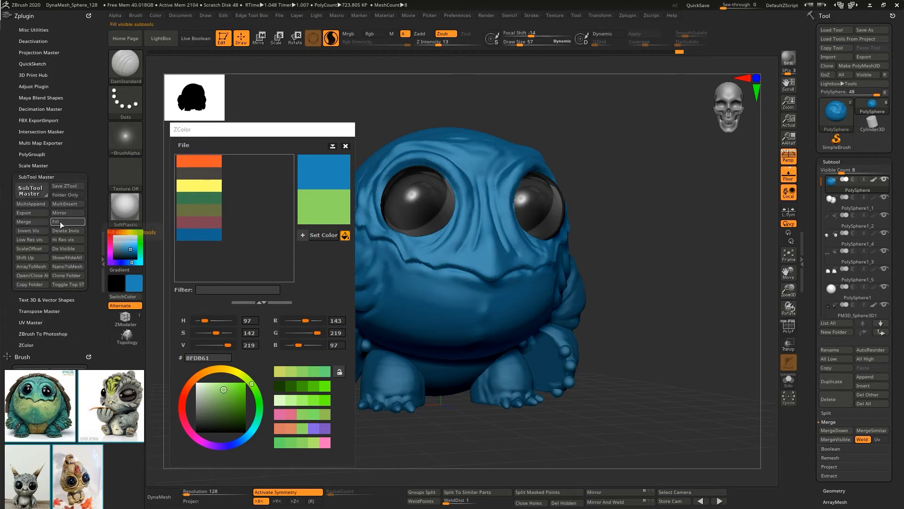
left_click(75, 223)
left_click(402, 213)
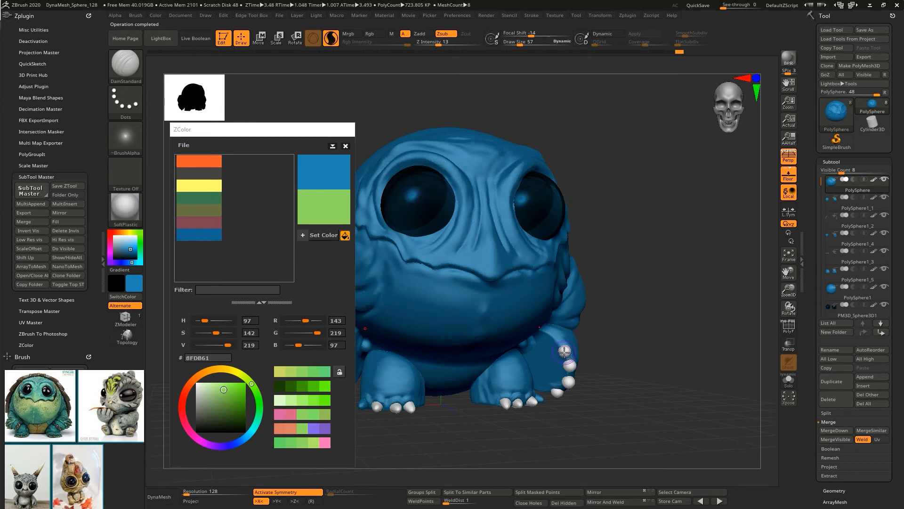
Select the fingertips subtool, close ZColor, and fill the fingertips with the Chrome C material using Mrgb.
left_click(565, 351, "alt")
right_click_drag(644, 330, 680, 315)
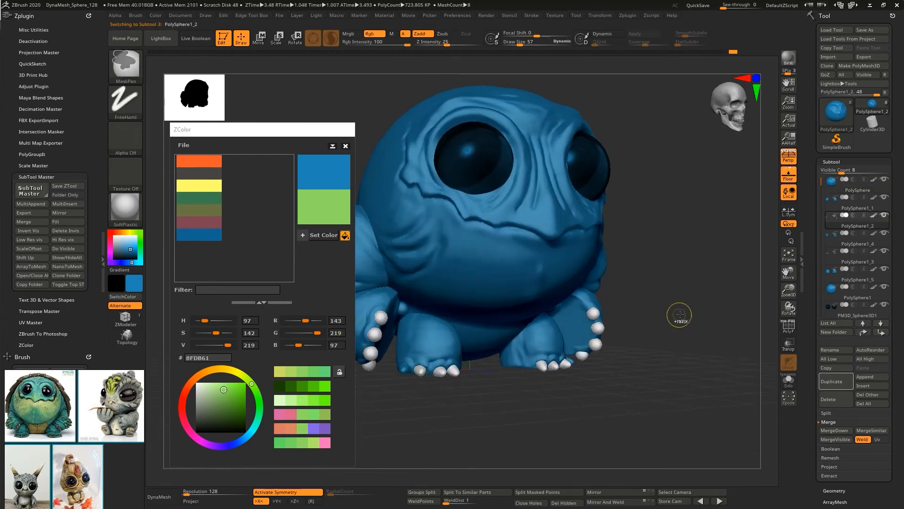
left_click(345, 146)
left_click(132, 214)
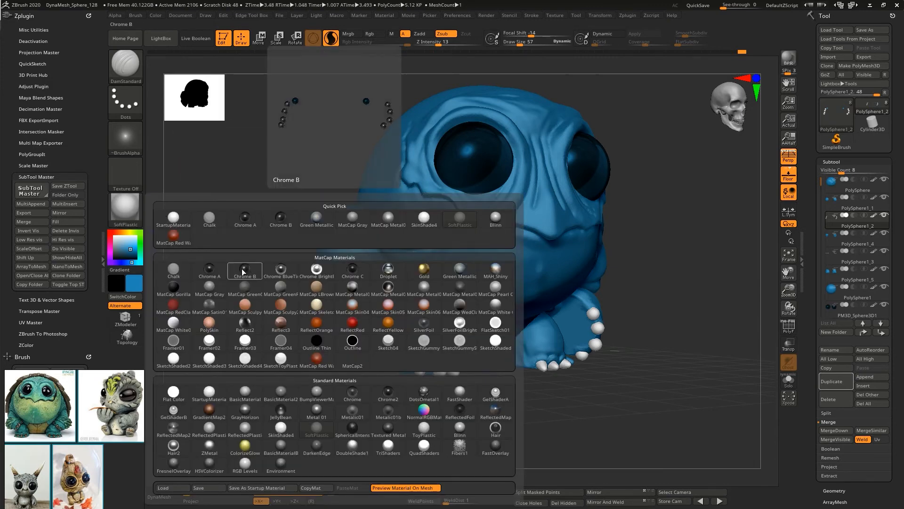
left_click(351, 262)
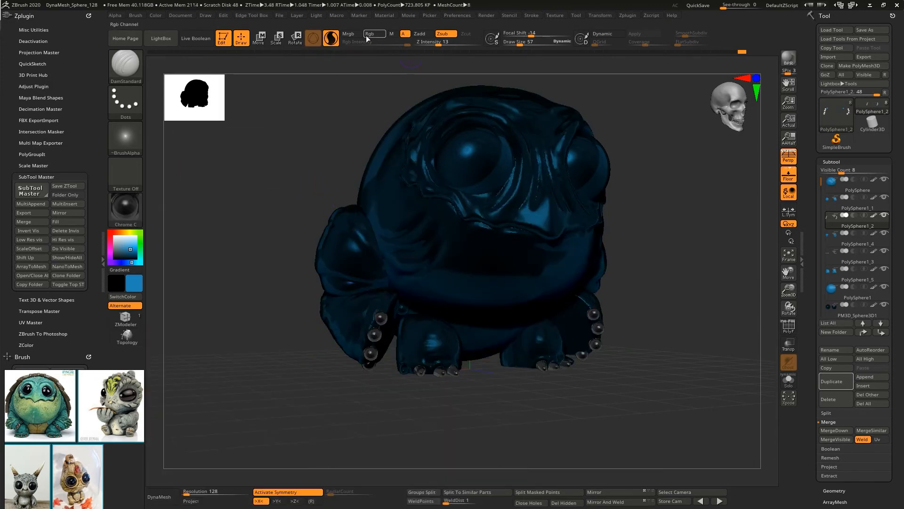
left_click(349, 33)
left_click(155, 15)
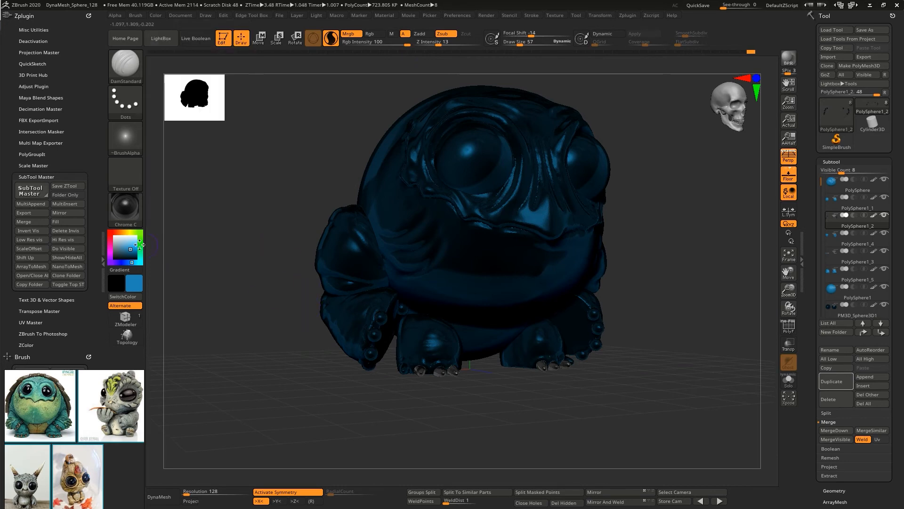
Set the color to dark grey with RGB 50, 50, 50 and fill the fingertips and toe tips with it.
left_click_drag(139, 244, 113, 255)
left_click(156, 16)
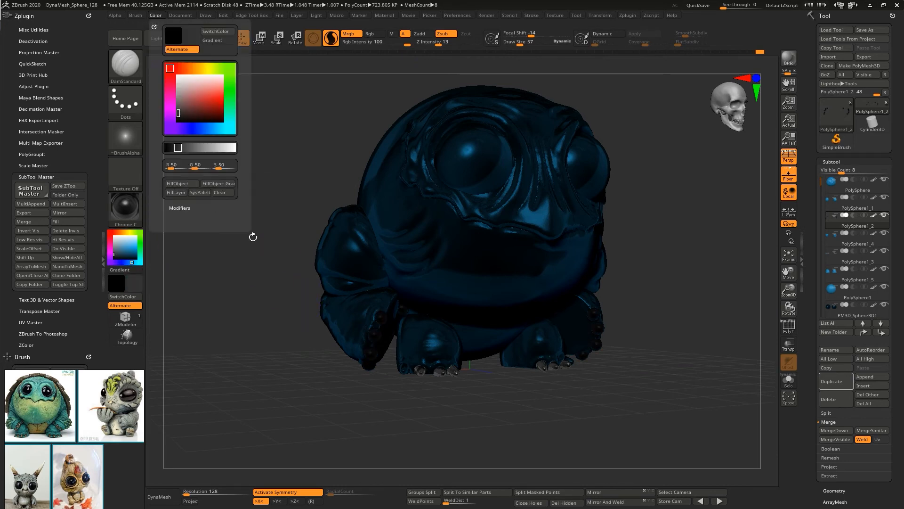
left_click(379, 248, "alt")
left_click(156, 15)
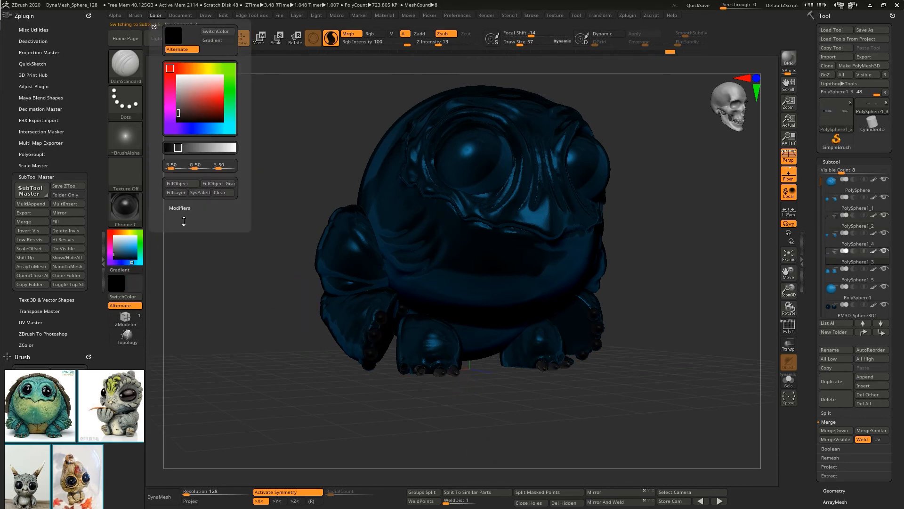
Try the ToyPlastic material and preview the creature with SkinShade4 instead.
left_click(125, 207)
left_click(424, 429)
left_click(125, 207)
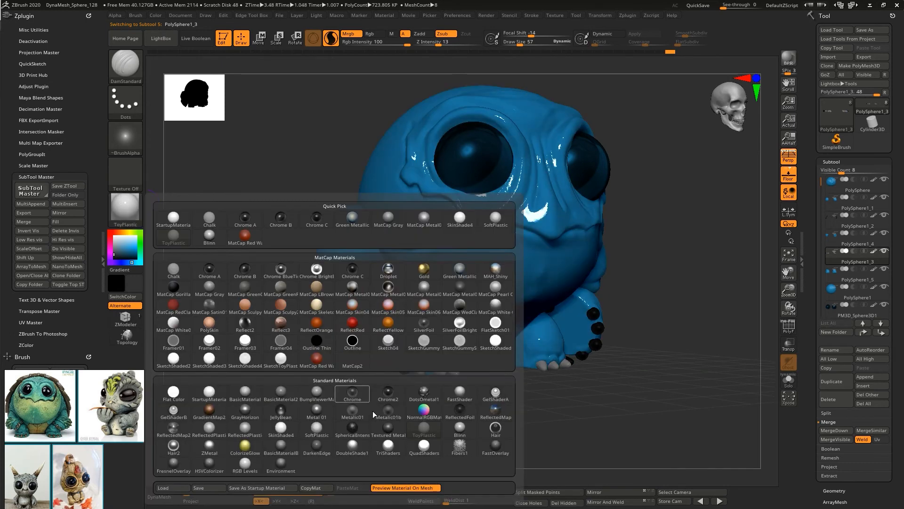
left_click(280, 428)
left_click_drag(281, 425, 505, 393)
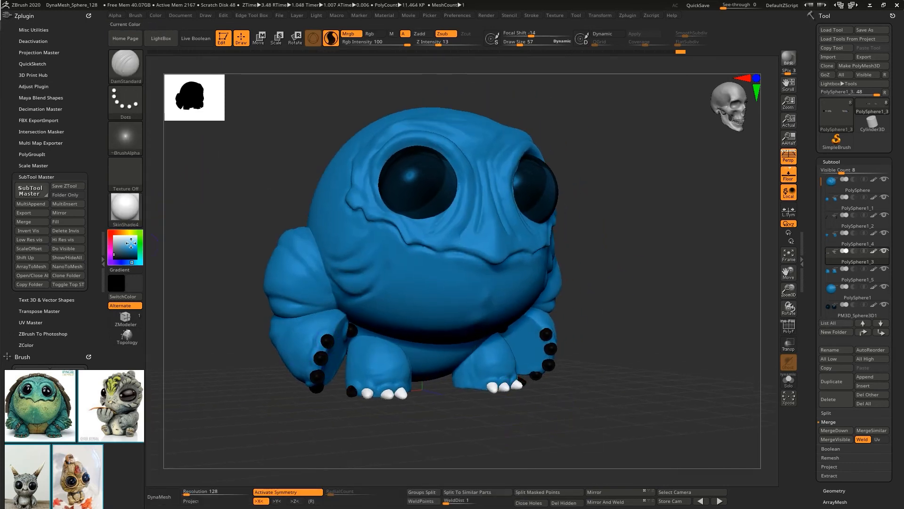
Fill the toe tips with the Chrome C material and the current dark grey color.
left_click(125, 207)
left_click(363, 278)
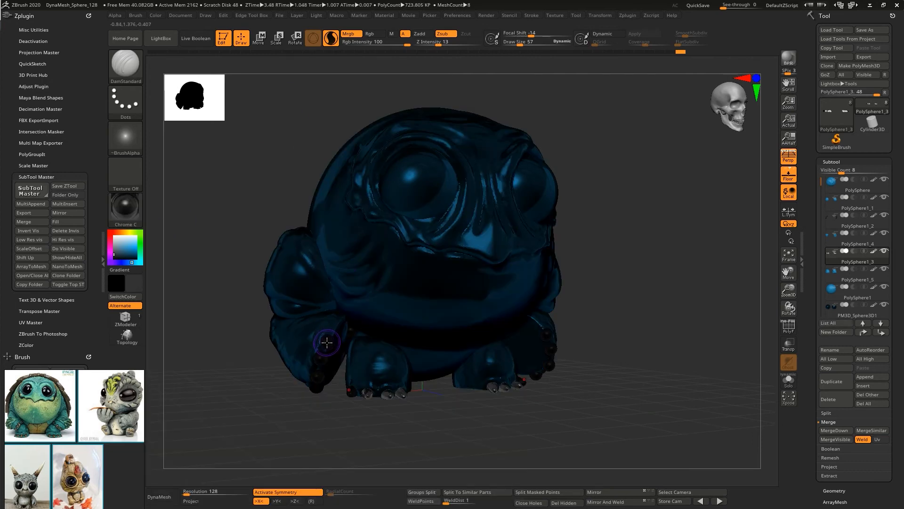
left_click(154, 16)
left_click(186, 184)
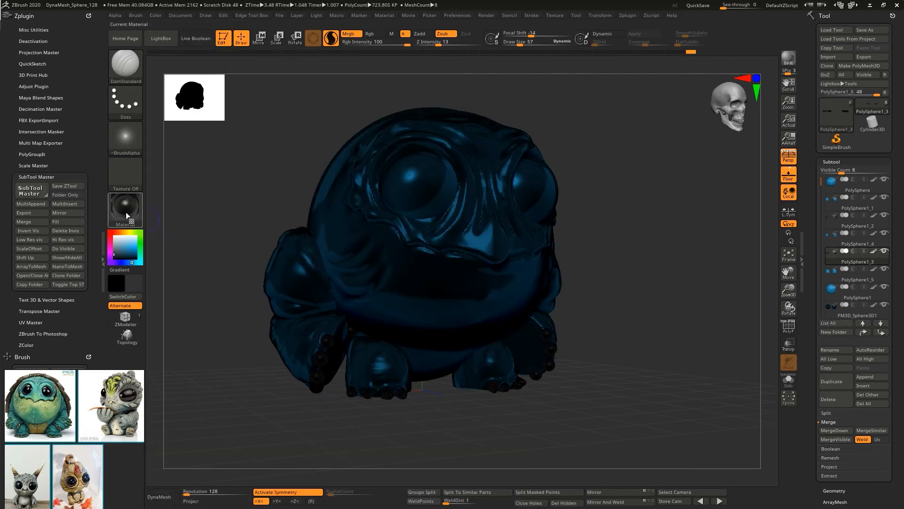
Switch the material to SkinShade4 and pick a muted green color.
left_click(126, 215)
left_click(281, 427)
left_click_drag(121, 247, 117, 250)
left_click(140, 247)
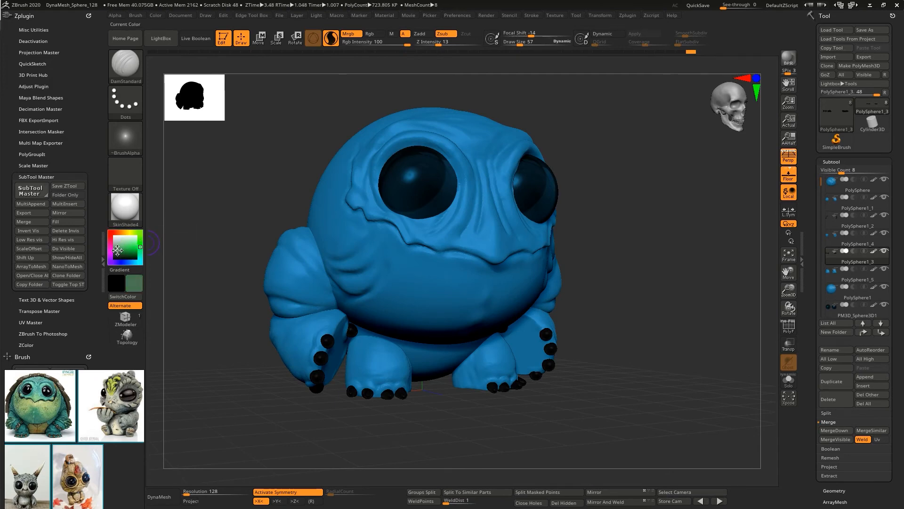
Select the head subtool and activate the Standard brush with Rgb color painting enabled.
left_click_drag(660, 262, 650, 236)
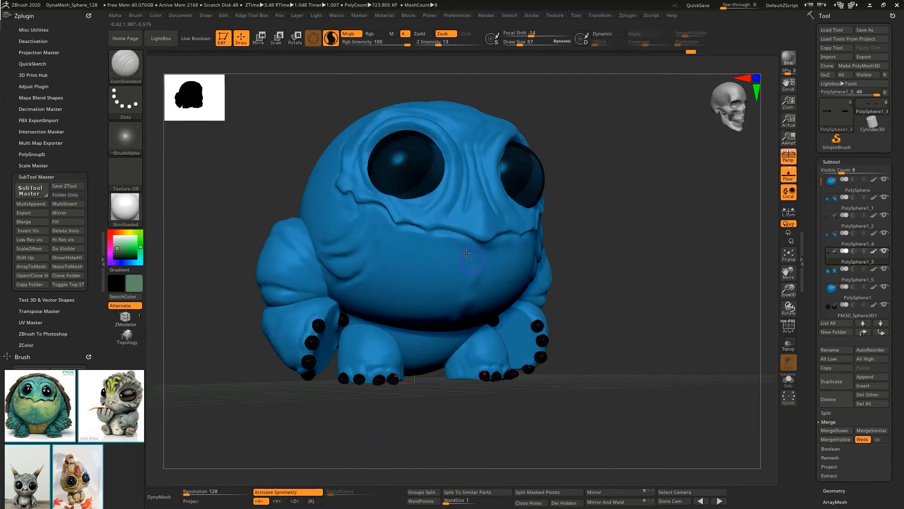
left_click(481, 297, "alt")
key("b")
key("s")
key("t")
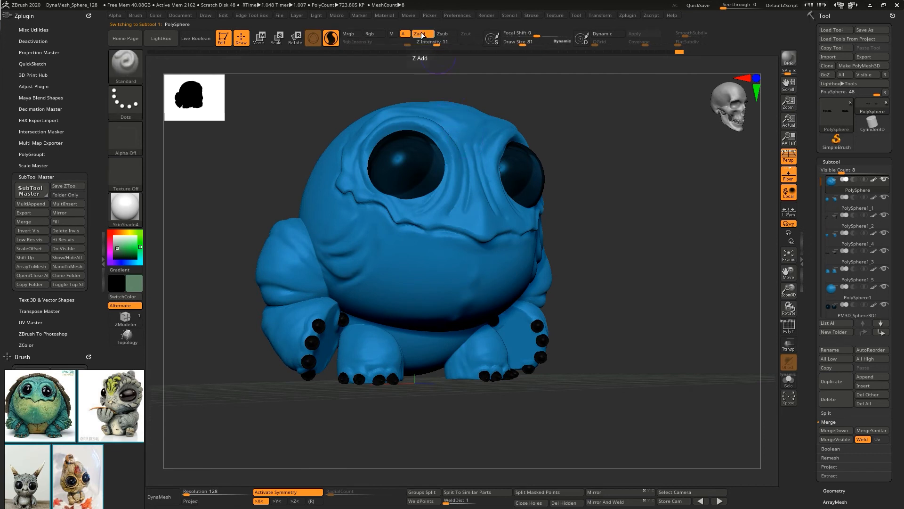
left_click(375, 34)
left_click(405, 35)
Try test strokes below the mouth, reducing Rgb Intensity to 23, and undo them.
left_click_drag(470, 293, 471, 274)
key("ctrl+z")
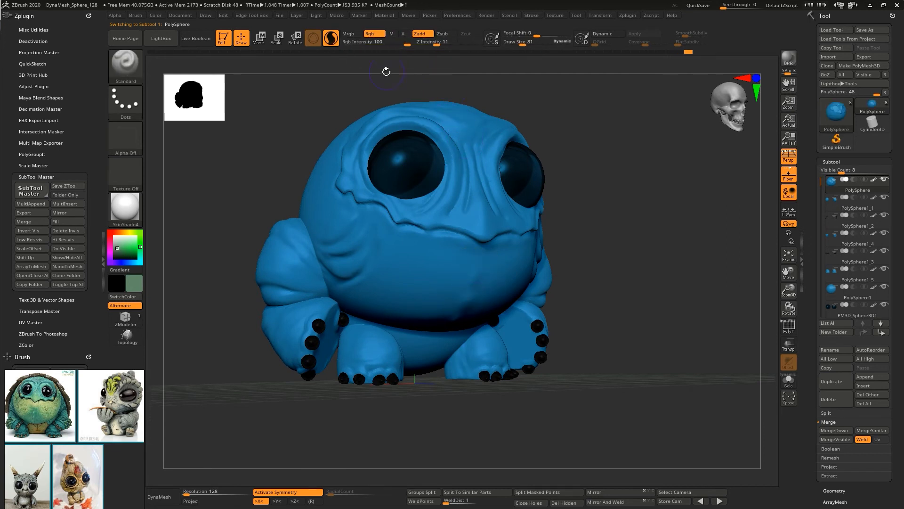
left_click_drag(384, 44, 374, 44)
mouse_move(470, 270)
left_mouse_down()
mouse_move(454, 259)
mouse_move(445, 309)
mouse_move(455, 269)
mouse_move(471, 278)
left_mouse_up()
key("ctrl+z")
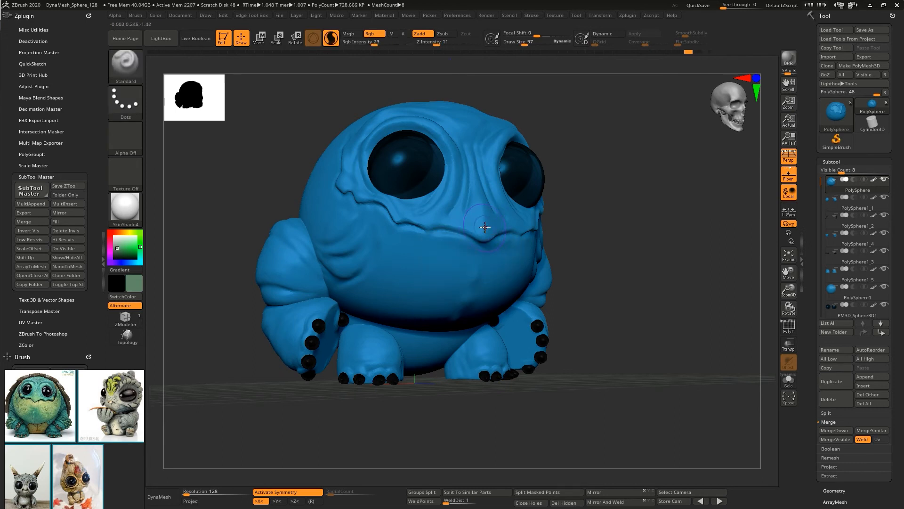
Turn off Zadd, set Rgb Intensity to 6, and paint an olive tone over the chin below the mouth.
left_click(424, 34)
left_click_drag(374, 43, 360, 44)
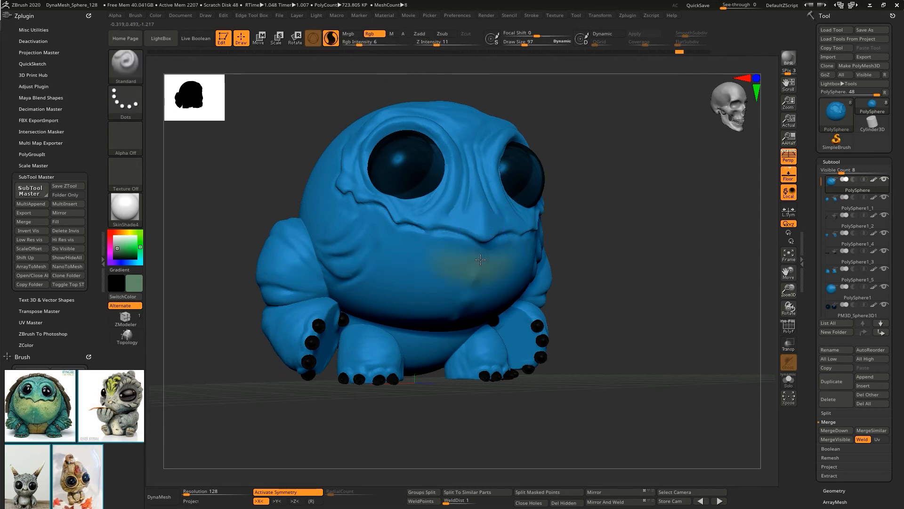
left_click_drag(463, 279, 434, 268)
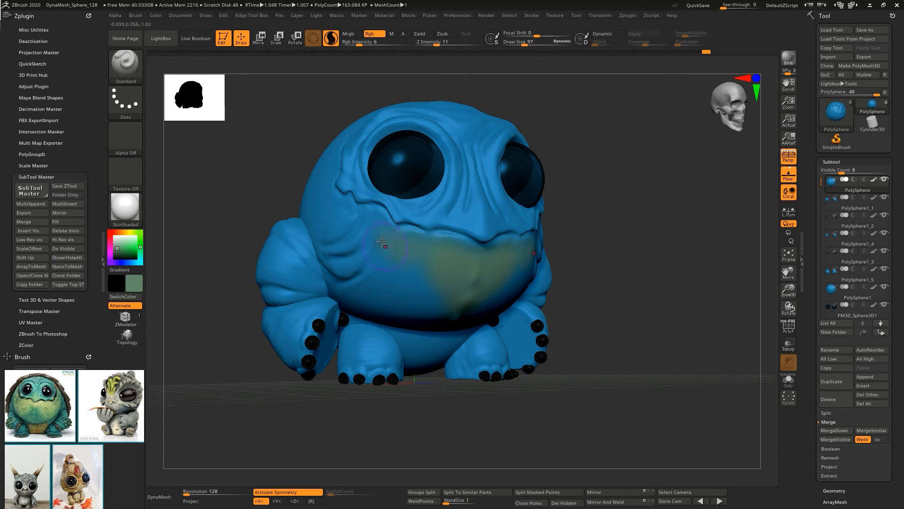
Pick a light teal color and paint it softly over the brow, the ridge between the eyes and the muzzle.
left_click_drag(238, 308, 179, 356)
left_click(140, 262)
left_click(124, 246)
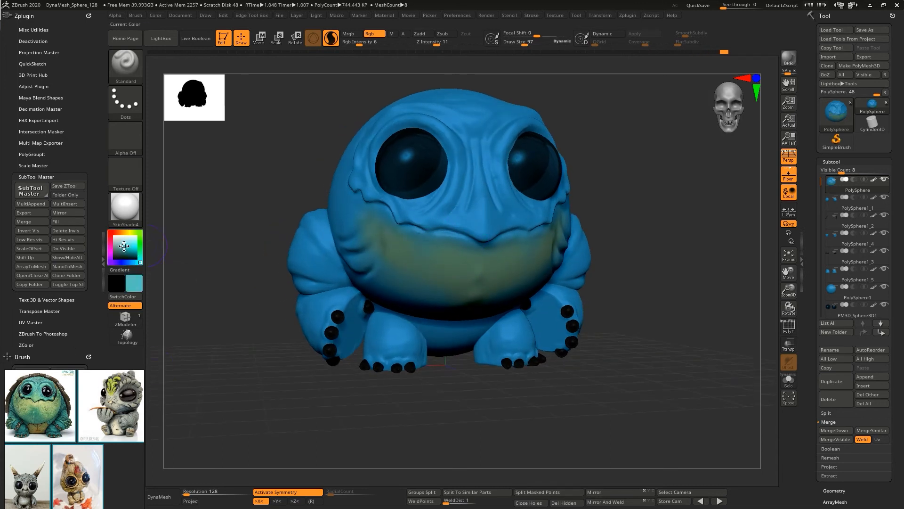
mouse_move(464, 158)
left_mouse_down()
mouse_move(459, 137)
mouse_move(441, 123)
left_mouse_up()
right_click_drag(414, 103, 431, 119)
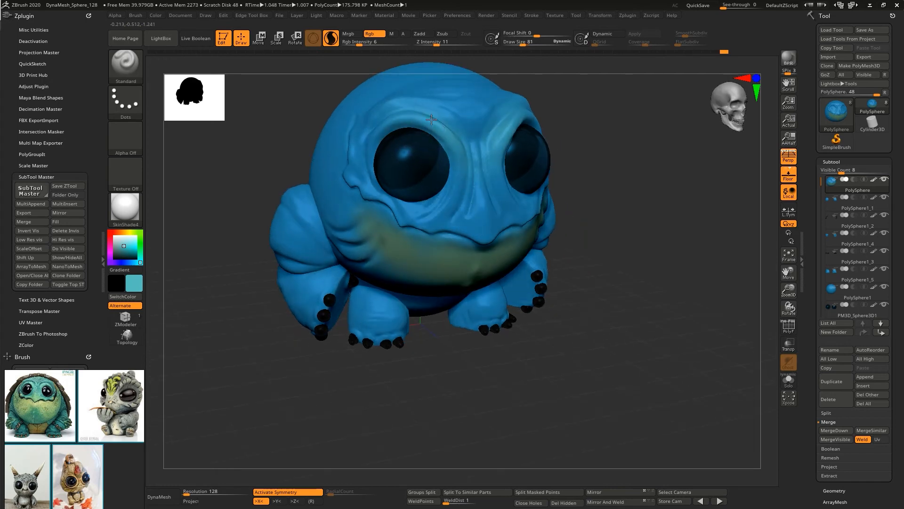
mouse_move(432, 119)
left_mouse_down()
mouse_move(459, 157)
mouse_move(471, 132)
mouse_move(426, 102)
left_mouse_up()
left_click_drag(424, 218, 466, 221)
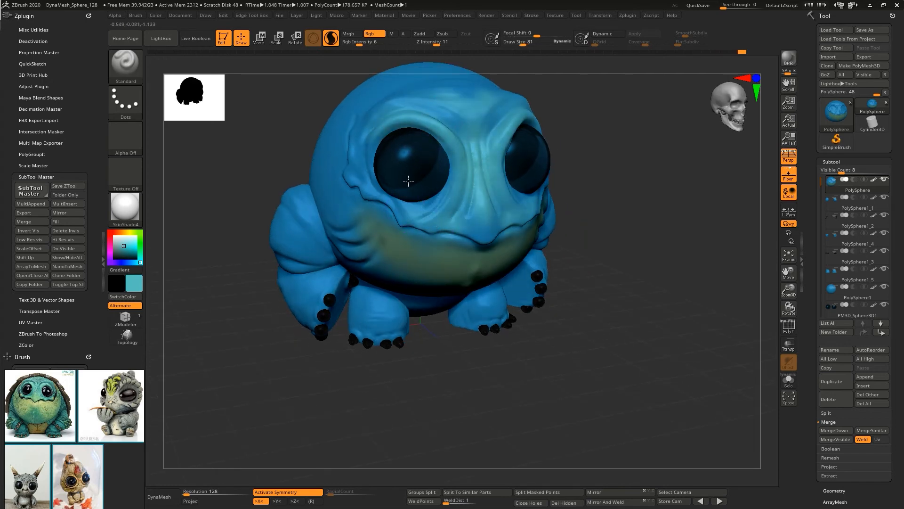
Paint the light teal color along the ridge beside the eye and over the cheek folds.
right_click_drag(408, 181, 400, 151)
mouse_move(363, 175)
left_mouse_down()
mouse_move(351, 188)
mouse_move(360, 181)
left_mouse_up()
mouse_move(332, 247)
left_mouse_down()
mouse_move(342, 252)
mouse_move(367, 223)
mouse_move(360, 218)
mouse_move(363, 271)
left_mouse_up()
right_click_drag(341, 250, 325, 267)
Select the upper arms subtool and paint light teal highlights on the raised arm folds.
left_click(295, 271, "alt")
left_click_drag(292, 260, 301, 240)
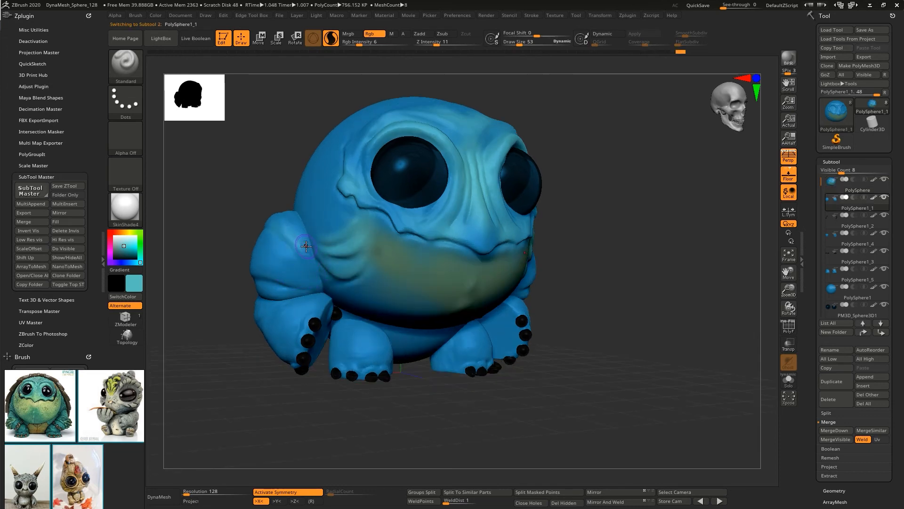
right_click_drag(302, 241, 314, 259)
mouse_move(289, 261)
left_mouse_down()
mouse_move(264, 276)
mouse_move(271, 274)
left_mouse_up()
right_click_drag(273, 273, 273, 256)
Select the forearms subtool and paint light teal highlights over the forearm.
left_click(302, 326, "alt")
left_click_drag(303, 322, 283, 352)
mouse_move(297, 313)
left_mouse_down()
mouse_move(281, 332)
mouse_move(260, 322)
left_mouse_up()
right_click_drag(273, 318, 203, 317)
Select the feet subtool and paint light teal highlights across the top of the foot.
left_click(346, 353, "alt")
mouse_move(332, 359)
left_mouse_down()
mouse_move(363, 359)
mouse_move(371, 350)
left_mouse_up()
right_click_drag(382, 335, 400, 351)
Select the belly subtool, pick an orange-brown color, and paint the front of the belly.
left_click(402, 353, "alt")
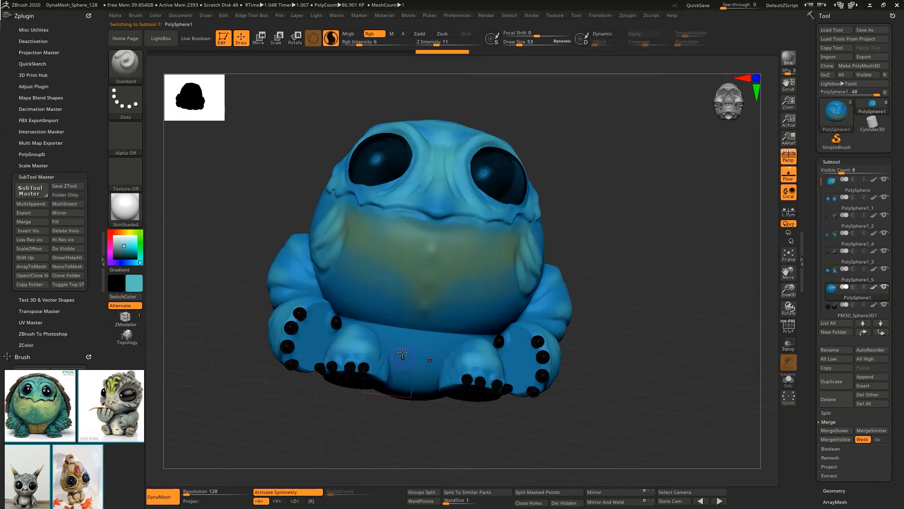
left_click_drag(129, 247, 131, 250)
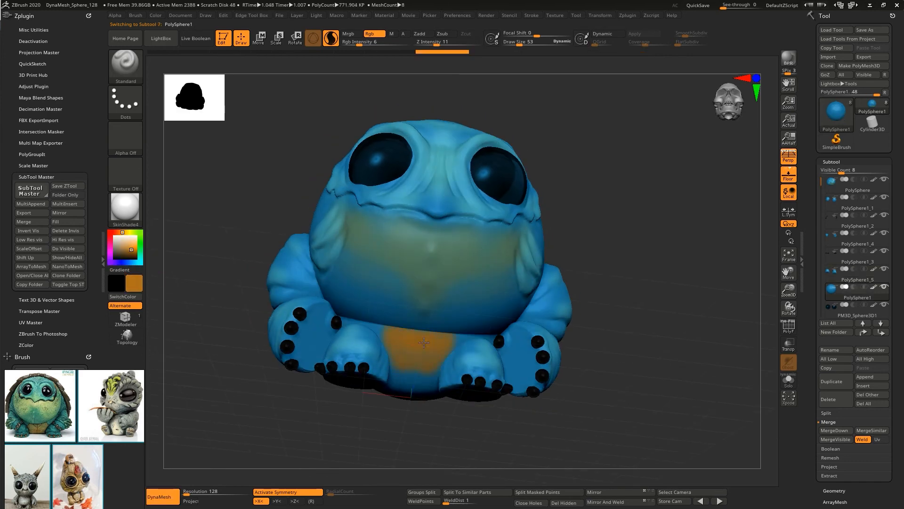
mouse_move(435, 364)
right_mouse_down()
mouse_move(446, 330)
mouse_move(411, 244)
mouse_move(391, 252)
right_mouse_up()
Select the head, pick a yellow-green color, and paint the nose bridge and brow at Rgb Intensity 3.
left_click(409, 244, "alt")
left_click_drag(123, 232, 127, 232)
left_click(124, 245)
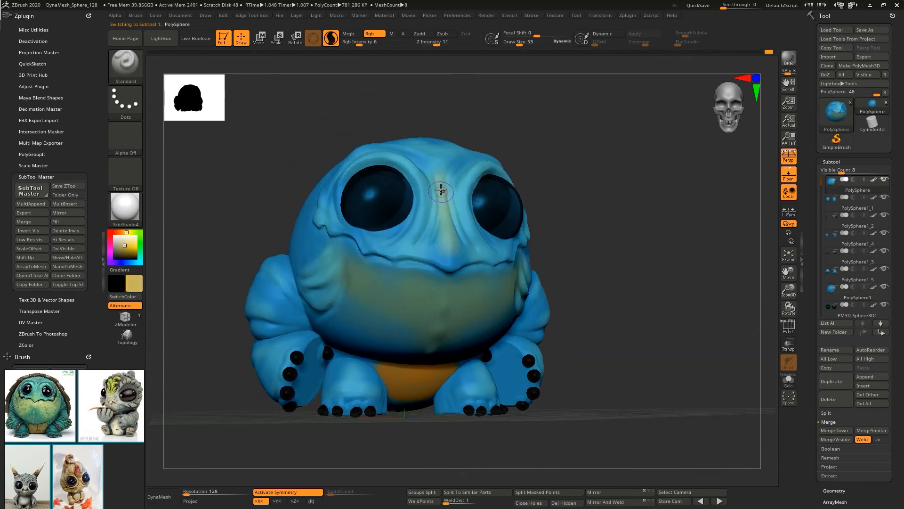
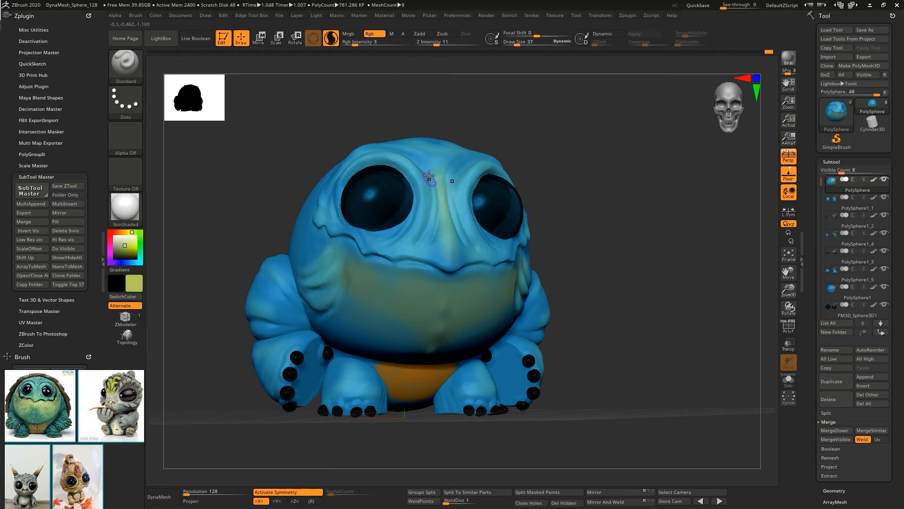
left_click_drag(382, 128, 381, 153)
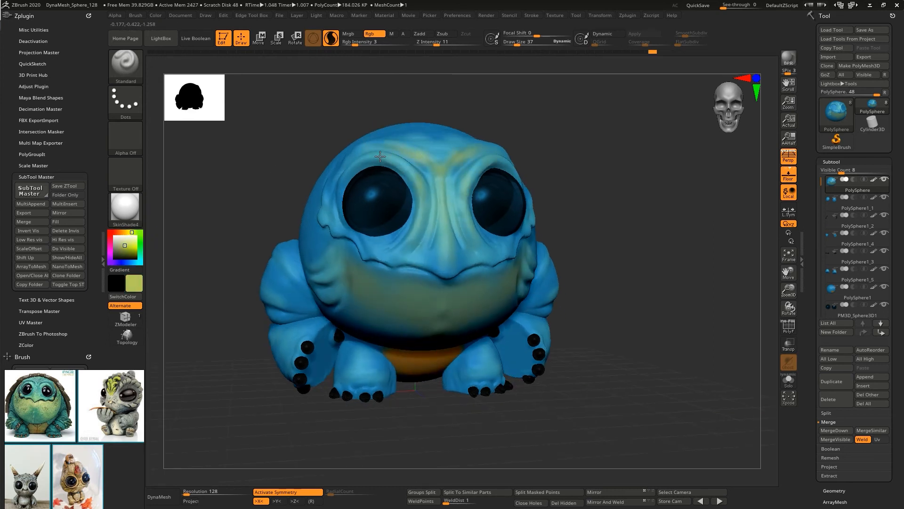
Paint yellow-green over the muzzle and chin, and soften the paint on the brow with the Smooth brush.
left_click_drag(396, 244, 424, 261)
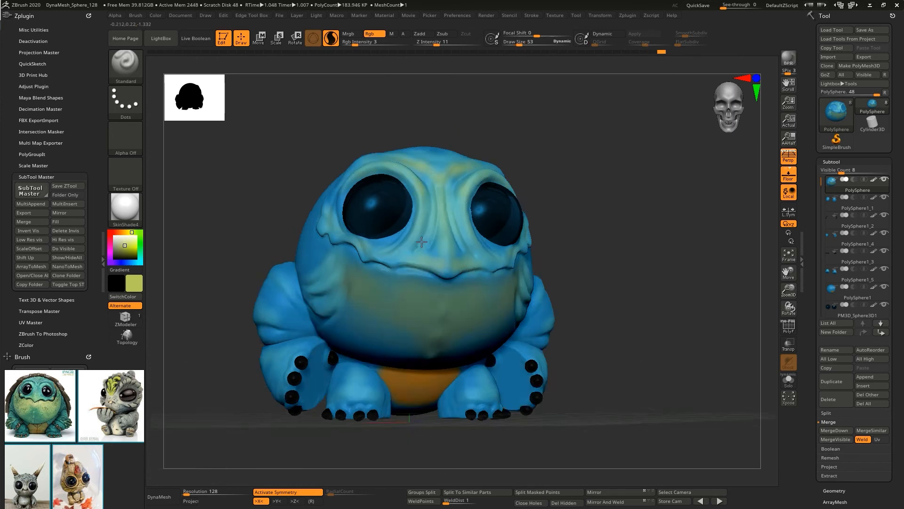
left_click_drag(421, 242, 419, 249)
mouse_move(433, 344)
left_mouse_down()
mouse_move(437, 311)
mouse_move(393, 276)
left_mouse_up()
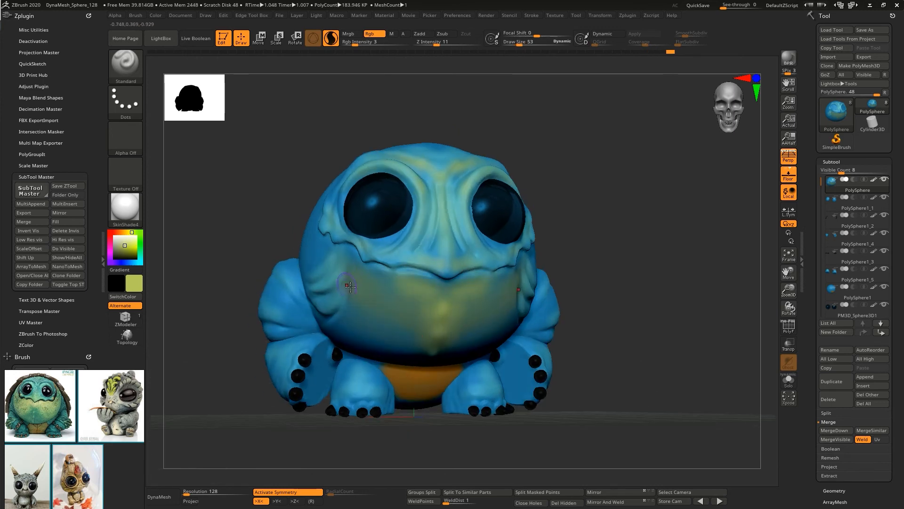
key("shift")
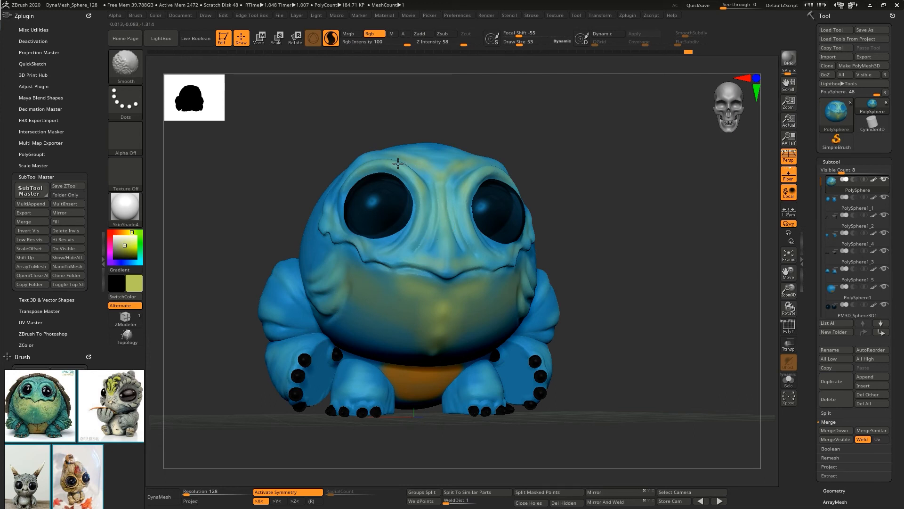
mouse_move(398, 164)
left_mouse_down("shift")
mouse_move(452, 163)
mouse_move(417, 191)
left_mouse_up("shift")
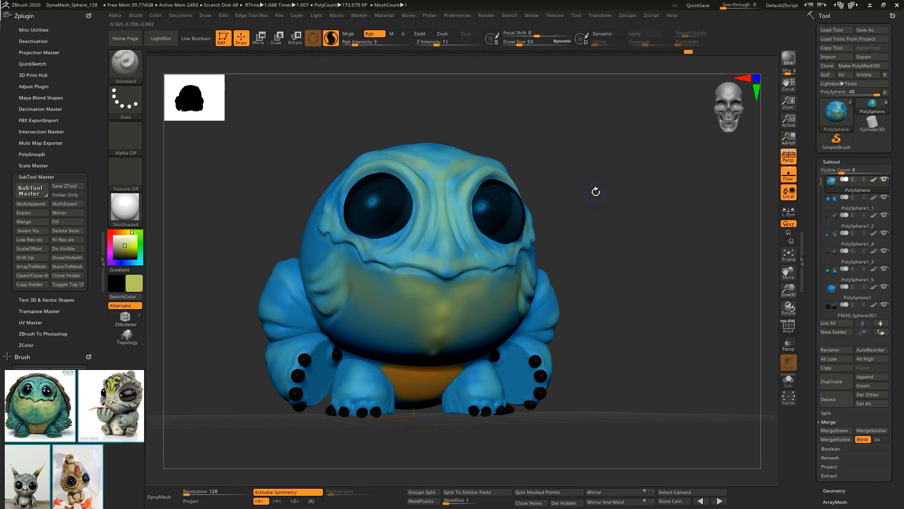
Sample the blue from the head and enlarge the brush to Draw Size 77.
left_click_drag(595, 191, 519, 222)
key("c")
key("]")
key("]")
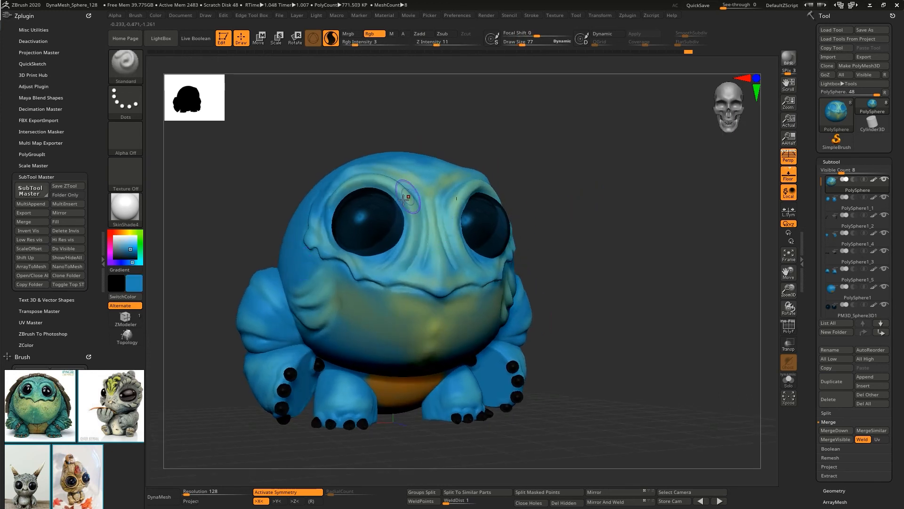
Switch the brush stroke to Color Spray and set the Draw Size to 42.
left_click(126, 102)
left_click(317, 112)
left_click(126, 102)
left_click(280, 113)
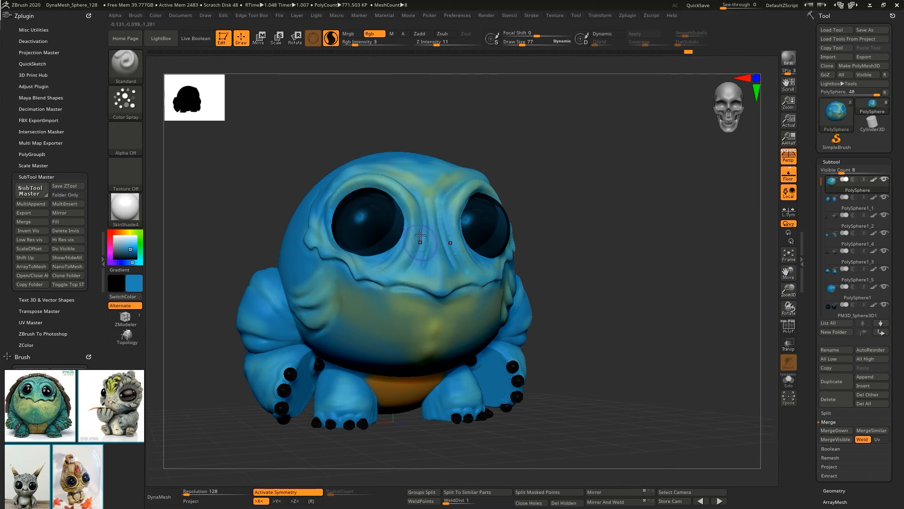
key("space")
left_click(409, 203)
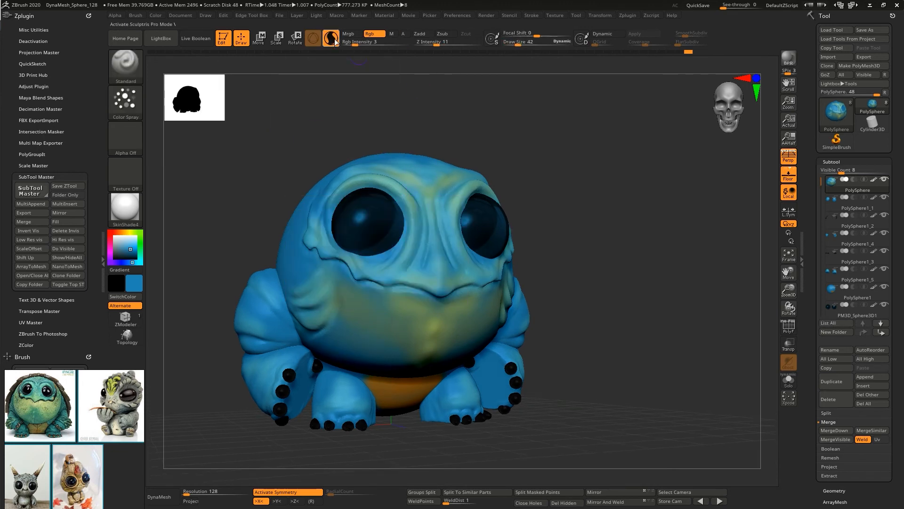
Turn off Sculptris Pro and spray blue variation over the brow, around the eyes and below the mouth.
left_click_drag(448, 162, 398, 272)
left_click_drag(403, 220, 378, 278)
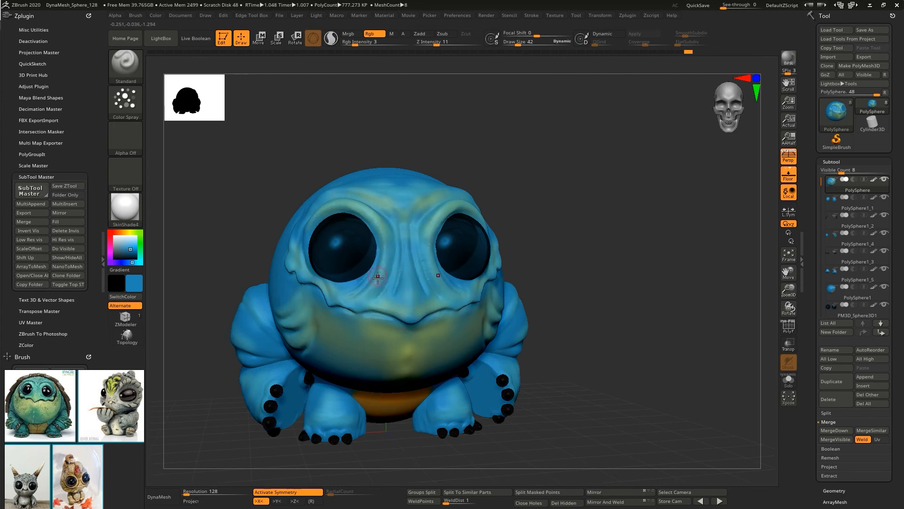
mouse_move(375, 221)
left_mouse_down()
mouse_move(371, 192)
mouse_move(387, 197)
left_mouse_up()
left_click_drag(390, 321, 343, 320)
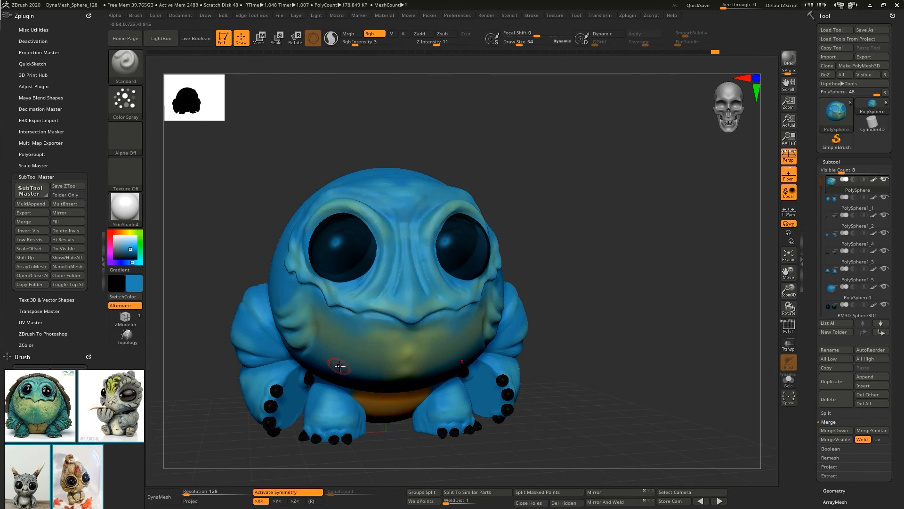
Spray blue over the sides of the chin and the lower cheeks with a larger brush.
right_click_drag(340, 366, 333, 355)
left_click_drag(324, 336, 370, 395)
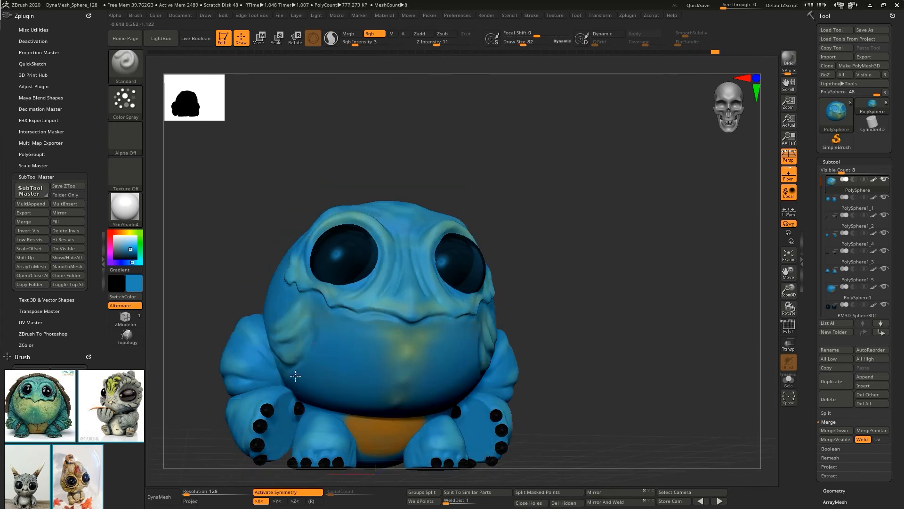
left_click_drag(295, 375, 296, 316)
Pick a darker blue, try spraying it below the mouth with a smaller brush, and undo the strokes.
left_click_drag(130, 248, 125, 253)
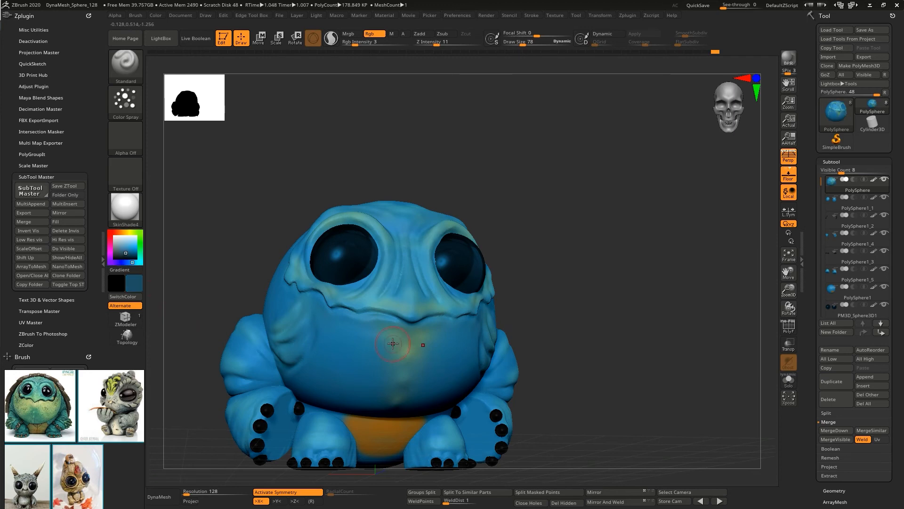
left_click_drag(399, 321, 346, 318)
key("ctrl+z")
key("bracketleft")
key("bracketleft")
mouse_move(325, 288)
right_mouse_down()
mouse_move(255, 227)
mouse_move(367, 297)
mouse_move(332, 253)
mouse_move(347, 258)
right_mouse_up()
key("ctrl+z")
Enlarge the brush to Draw Size 110 and spray dark blue over the side of the head and lower cheek.
key("bracketright")
mouse_move(330, 202)
left_mouse_down()
mouse_move(361, 204)
mouse_move(365, 169)
left_mouse_up()
mouse_move(372, 264)
right_mouse_down()
mouse_move(323, 247)
mouse_move(334, 271)
right_mouse_up()
left_click_drag(361, 306, 374, 335)
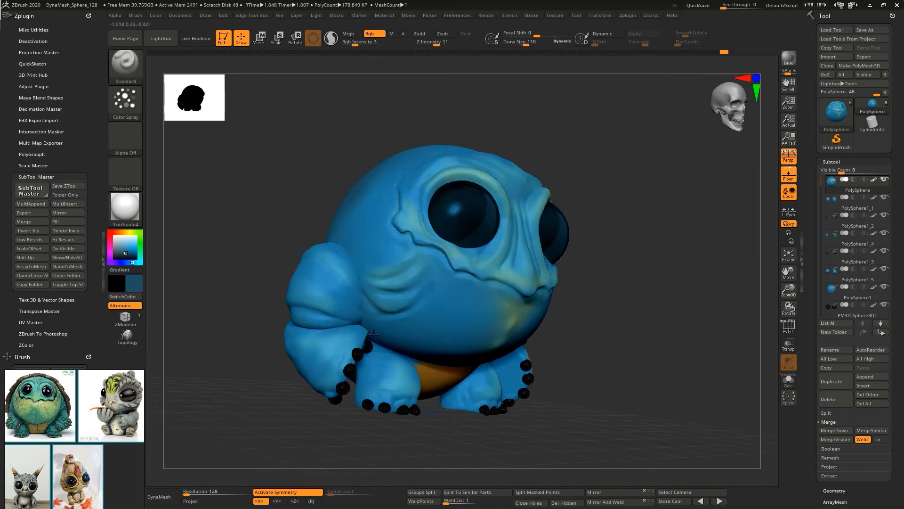
Select the arm subtool and spray dark blue shading where the arm meets the body.
right_click_drag(374, 333, 418, 337)
left_click(338, 290, "alt")
left_click_drag(351, 284, 360, 310)
right_click_drag(360, 311, 365, 329)
mouse_move(373, 325)
left_mouse_down()
mouse_move(377, 338)
mouse_move(354, 348)
left_mouse_up()
Select the feet subtool and spray dark blue shading on the foot beside the belly.
left_click(408, 362, "alt")
left_click(409, 362, "alt")
right_click_drag(409, 362, 370, 330)
left_click_drag(438, 381, 423, 387)
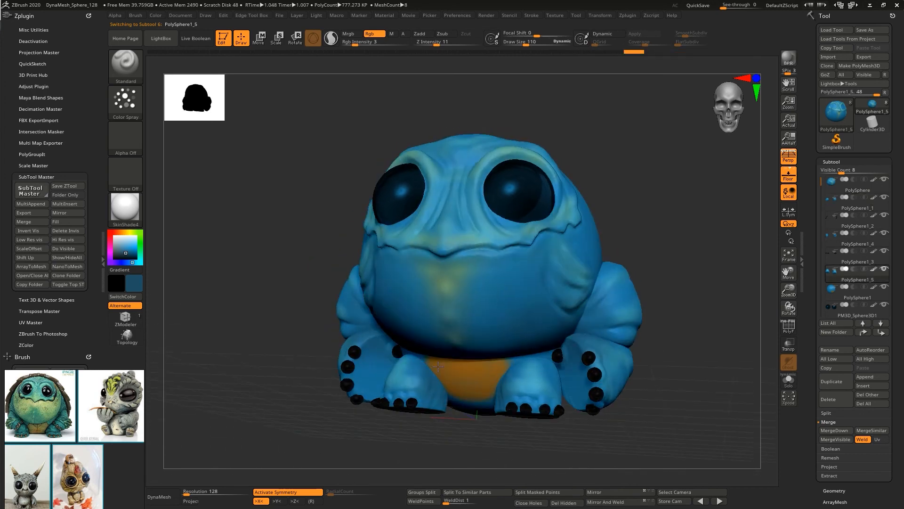
Reduce the Draw Size to 48 for finer spraying on the feet.
mouse_move(304, 174)
right_mouse_down()
mouse_move(332, 163)
mouse_move(323, 216)
mouse_move(334, 200)
right_mouse_up()
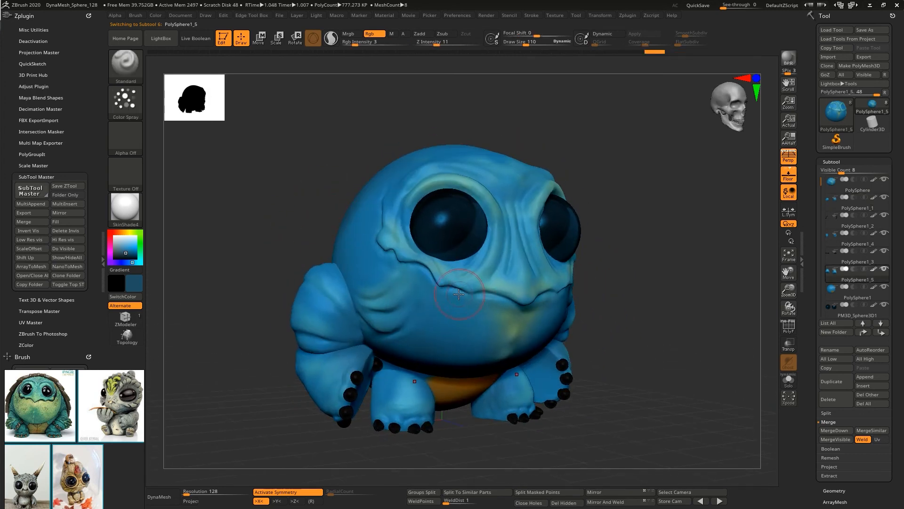
key("space")
left_click_drag(449, 308, 446, 308)
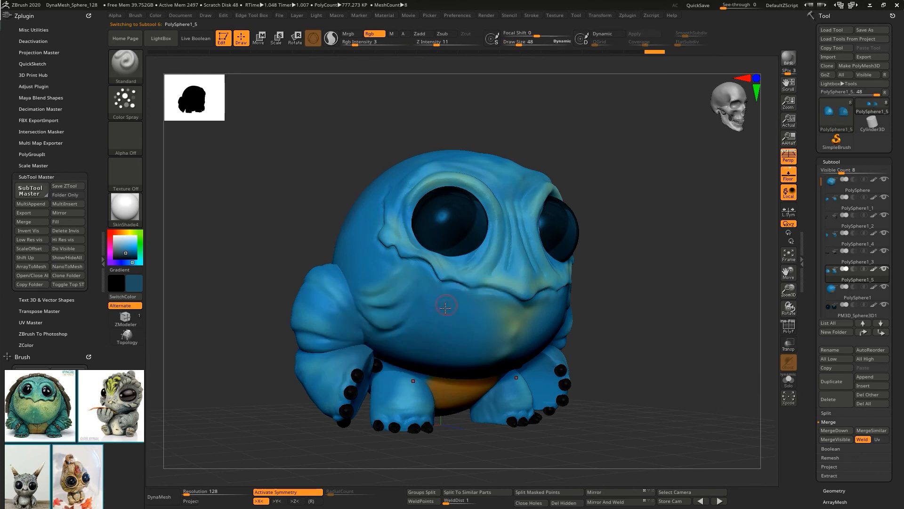
Pick a medium blue paint colour and switch the brush stroke to Dots.
left_click(131, 248)
left_click(129, 101)
left_click(176, 113)
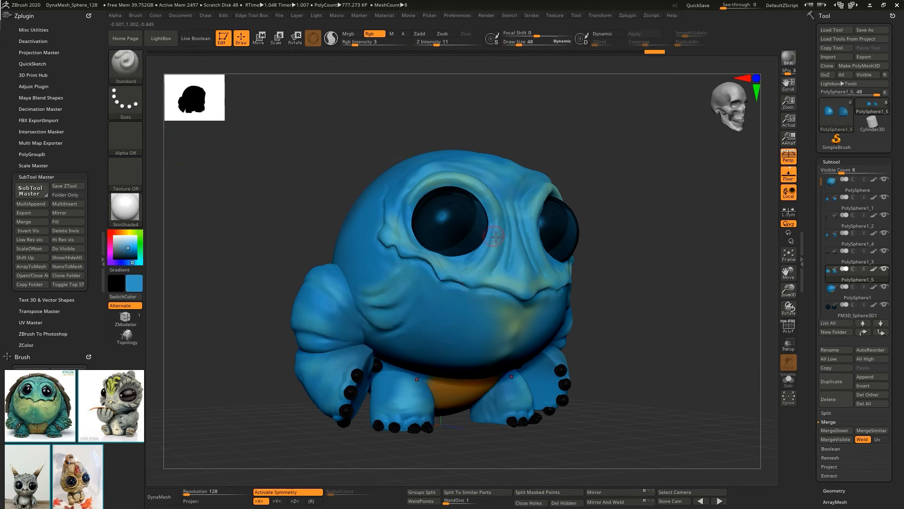
right_click_drag(491, 212, 499, 254)
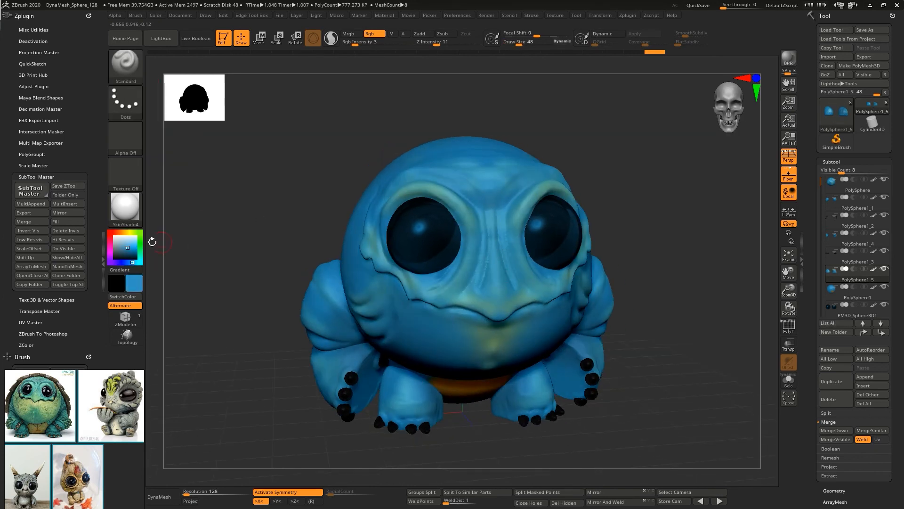
Switch the brush stroke to FreeHand with a greyish blue colour and an Rgb Intensity of 90.
left_click_drag(153, 241, 276, 206)
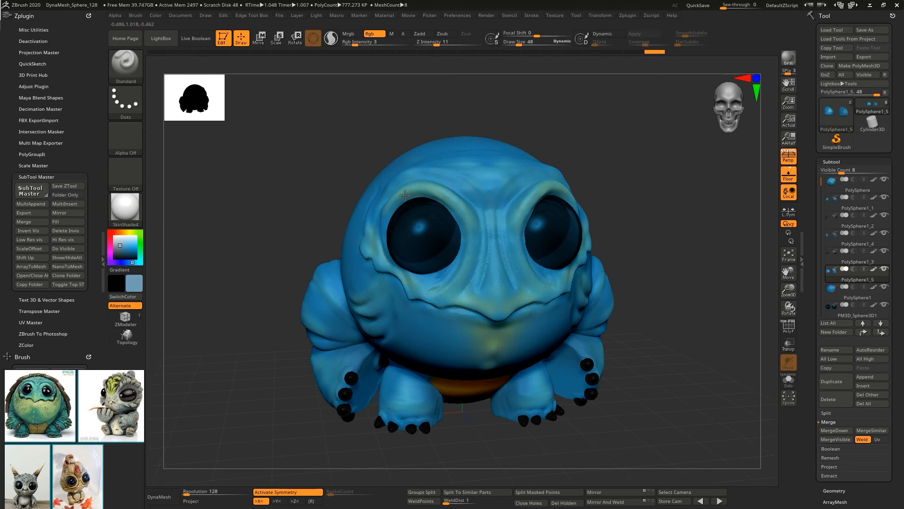
left_click(379, 43)
left_click(125, 100)
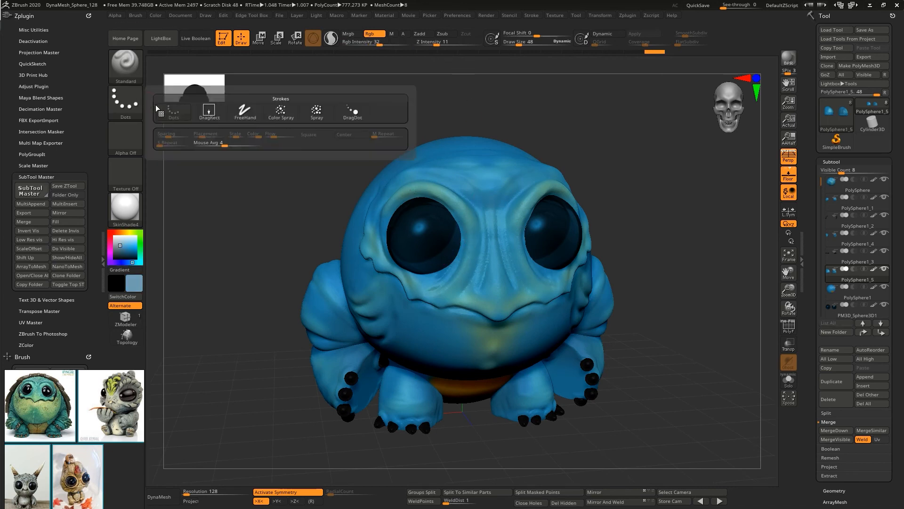
left_click(278, 114)
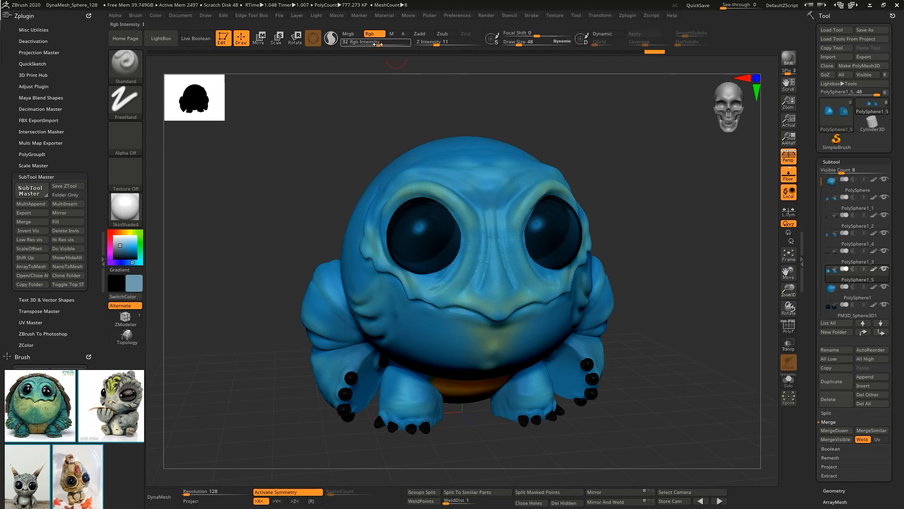
left_click(404, 42)
Select the head subtool and brush a brighter blue over the face ridges at Draw Size 28 and Rgb Intensity 3.
left_click(446, 175, "alt")
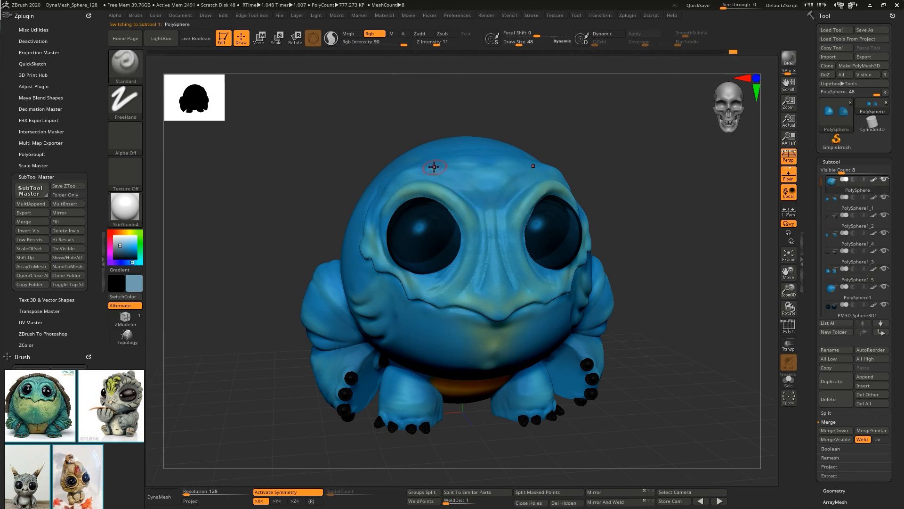
left_click_drag(120, 246, 126, 247)
left_click_drag(346, 43, 355, 43)
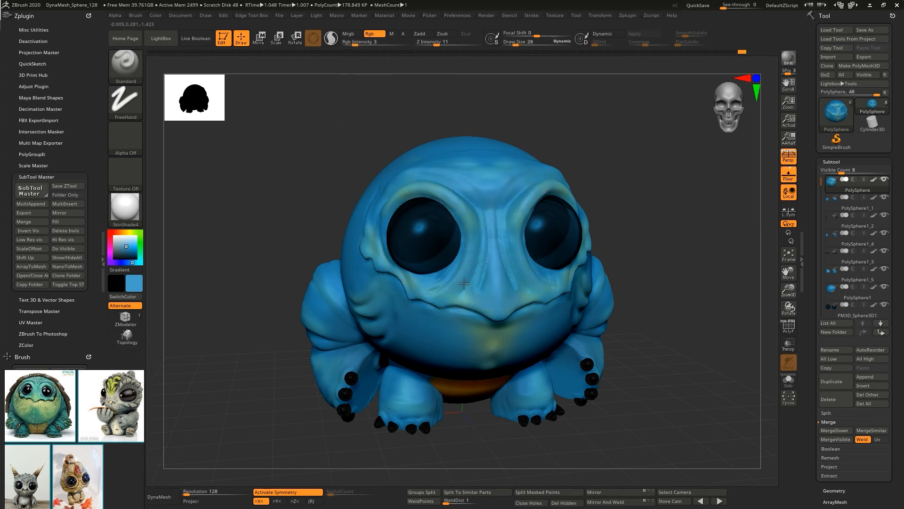
right_click_drag(470, 284, 529, 282)
right_click_drag(530, 282, 480, 334, "alt")
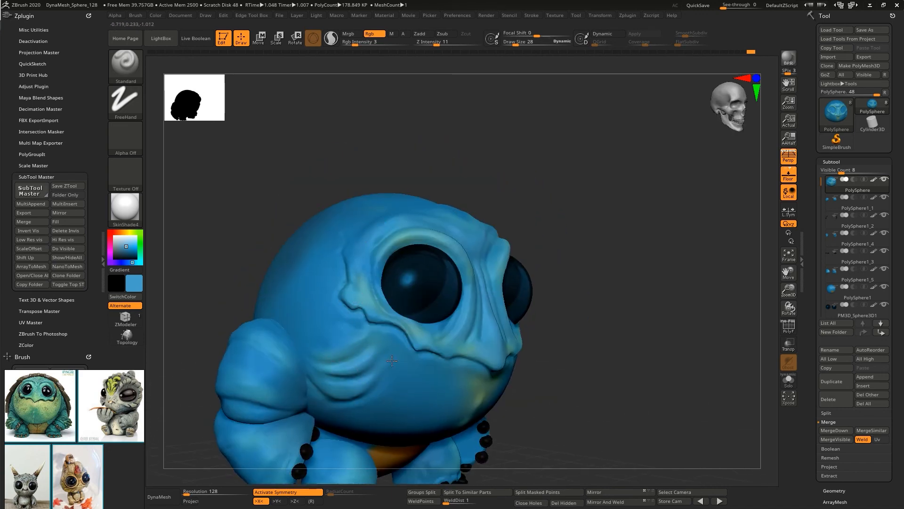
Raise the Rgb Intensity to 9, enlarge the brush to Draw Size 86 and blend blue over the yellow patch on the chin.
left_click_drag(355, 43, 363, 43)
right_click_drag(351, 357, 358, 203, "alt")
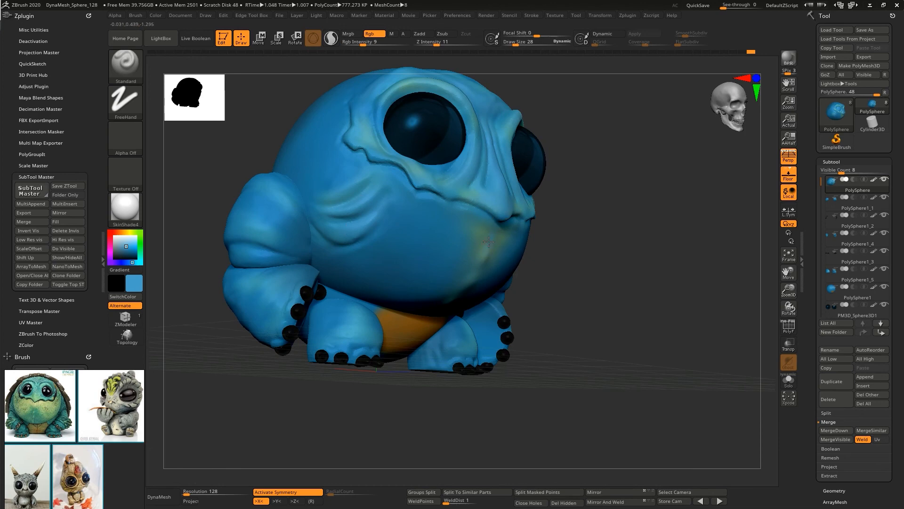
mouse_move(488, 242)
right_mouse_down()
mouse_move(495, 232)
mouse_move(486, 225)
right_mouse_up()
left_click_drag(481, 233, 485, 273, "shift")
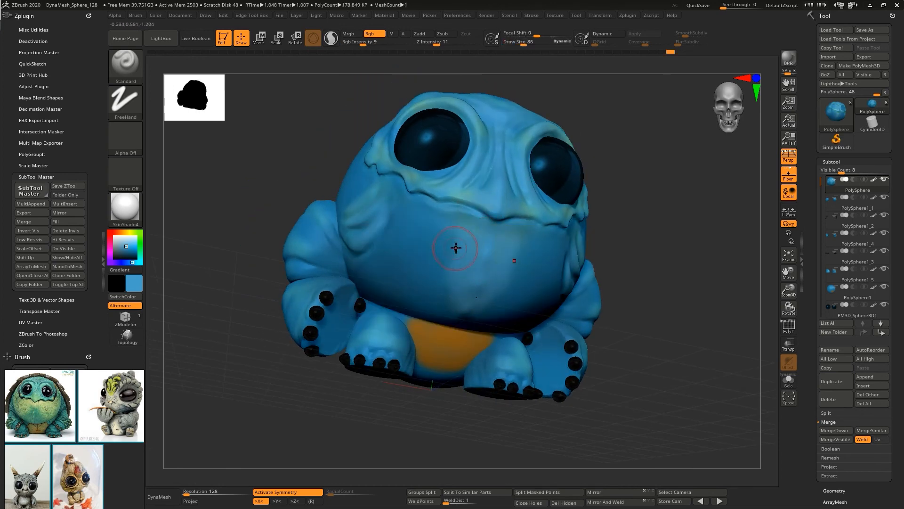
mouse_move(456, 248)
right_mouse_down()
mouse_move(465, 240)
mouse_move(414, 257)
mouse_move(434, 226)
mouse_move(391, 273)
mouse_move(353, 289)
mouse_move(490, 293)
mouse_move(591, 351)
right_mouse_up()
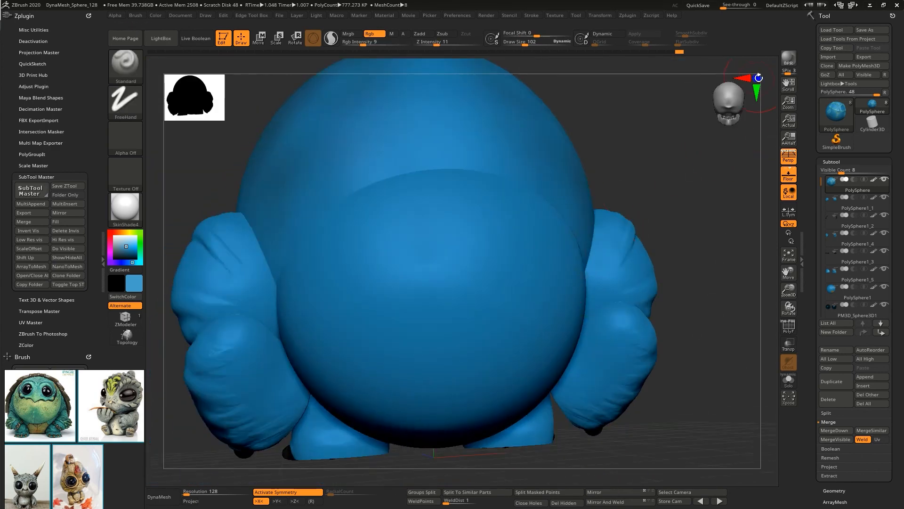
left_click(758, 78)
right_click_drag(485, 325, 470, 247, "ctrl")
key("shift+f")
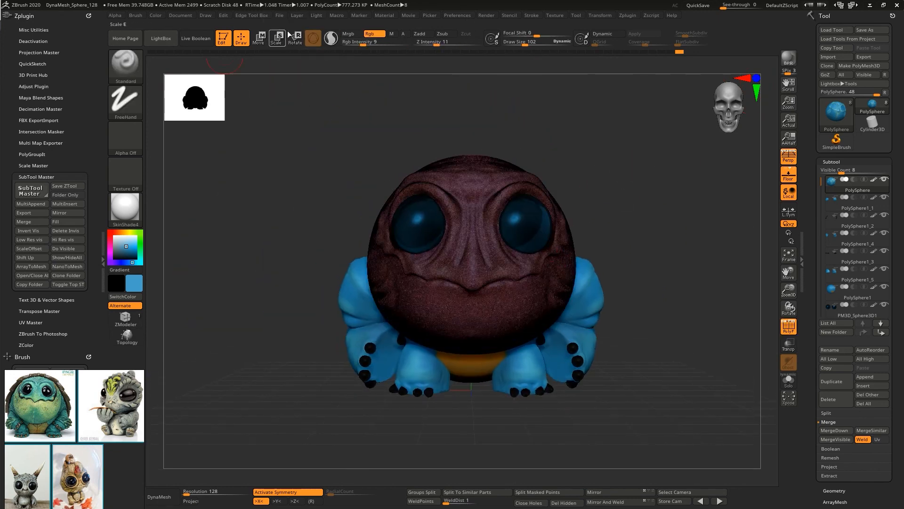
left_click(161, 38)
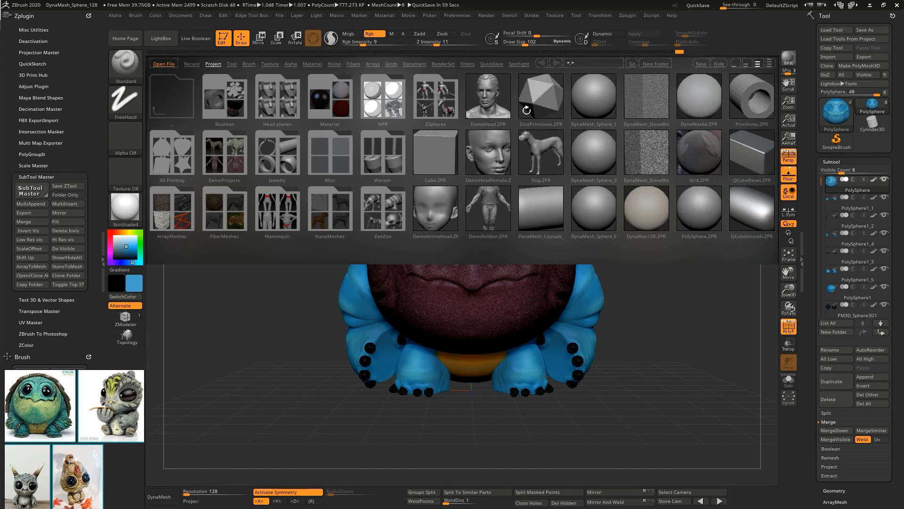
left_click(794, 333)
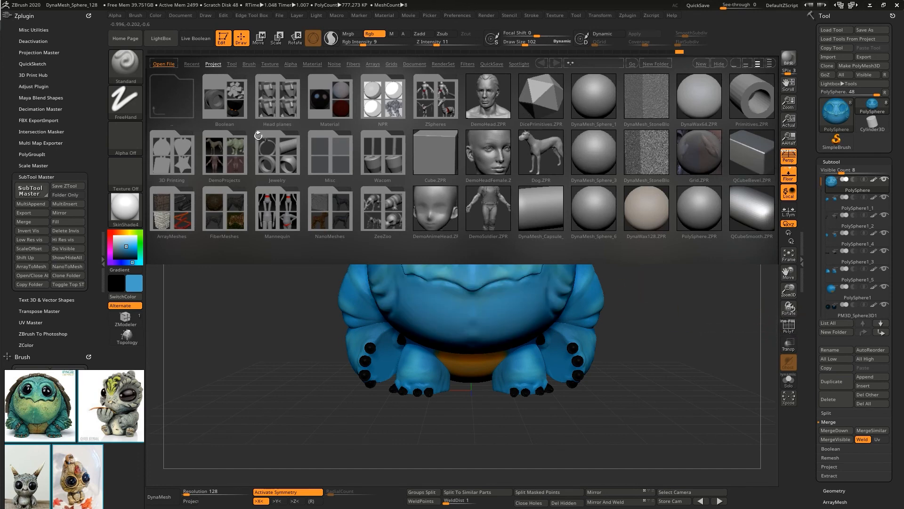
mouse_move(817, 183)
left_mouse_down()
mouse_move(816, 191)
mouse_move(811, 173)
left_mouse_up()
left_click_drag(606, 419, 678, 325)
left_click(162, 39)
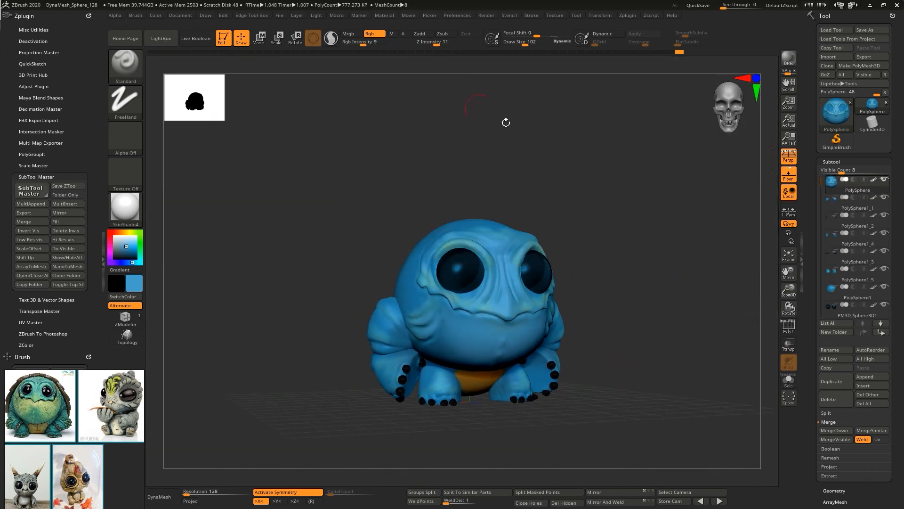
Render a best-preview of the creature and quick save the project.
key("shift+r")
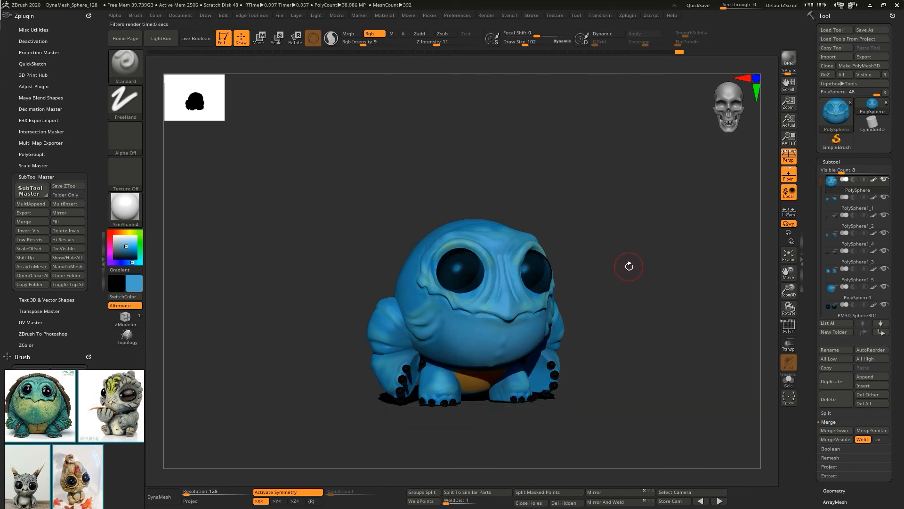
mouse_move(629, 266)
left_mouse_down("alt")
mouse_move(625, 236)
mouse_move(635, 270)
left_mouse_up("alt")
left_click(700, 8)
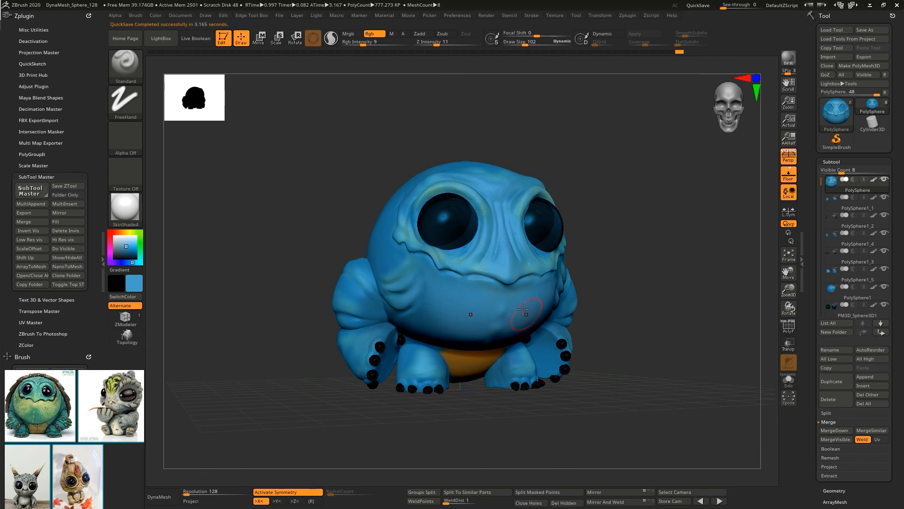
Pick a pale yellow-green, lower the Rgb Intensity to 1 and brush it softly over the face and chin.
left_click_drag(127, 232, 135, 232)
left_click(122, 242)
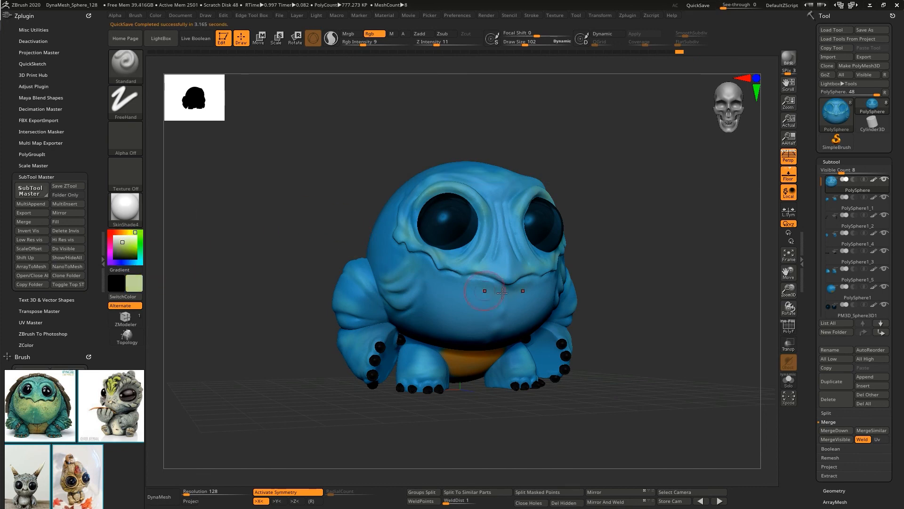
mouse_move(503, 264)
left_mouse_down()
mouse_move(494, 186)
mouse_move(480, 224)
left_mouse_up()
key("ctrl+z")
key("ctrl+z")
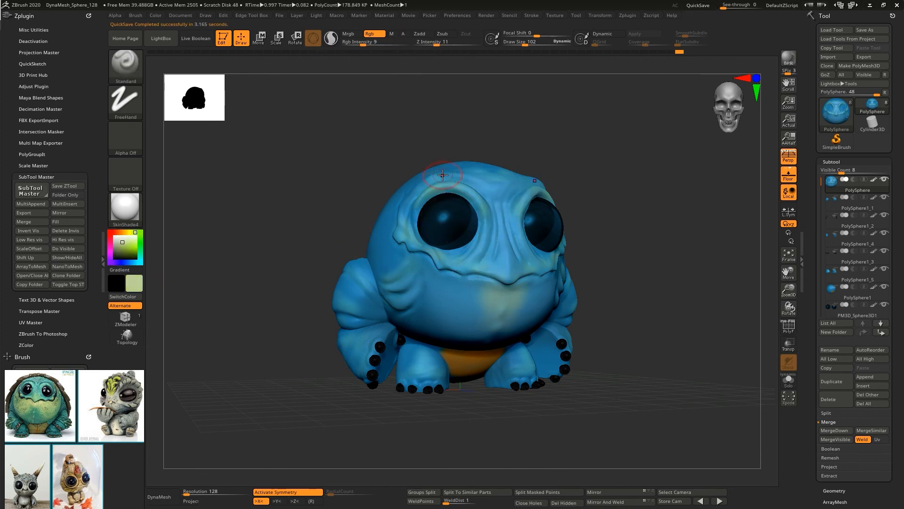
left_click_drag(357, 43, 345, 43)
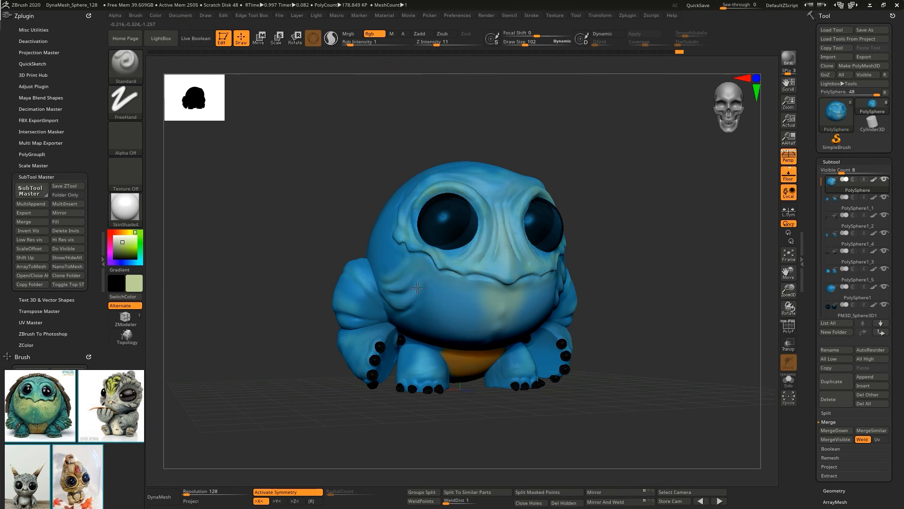
Select the upper arm, lower arm and feet subtools one after another and brush pale yellow-green highlights onto each.
left_click(364, 297, "alt")
left_click_drag(354, 301, 363, 283)
left_click(364, 351, "alt")
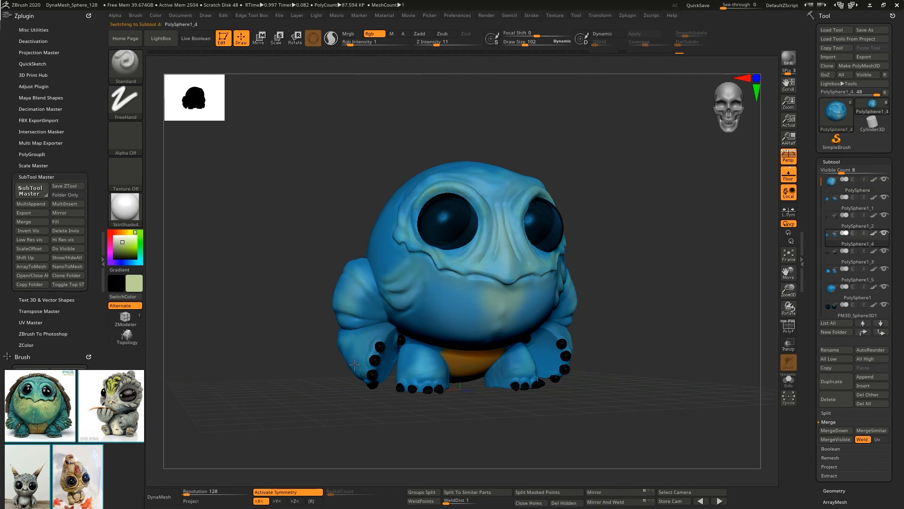
left_click_drag(356, 364, 383, 368)
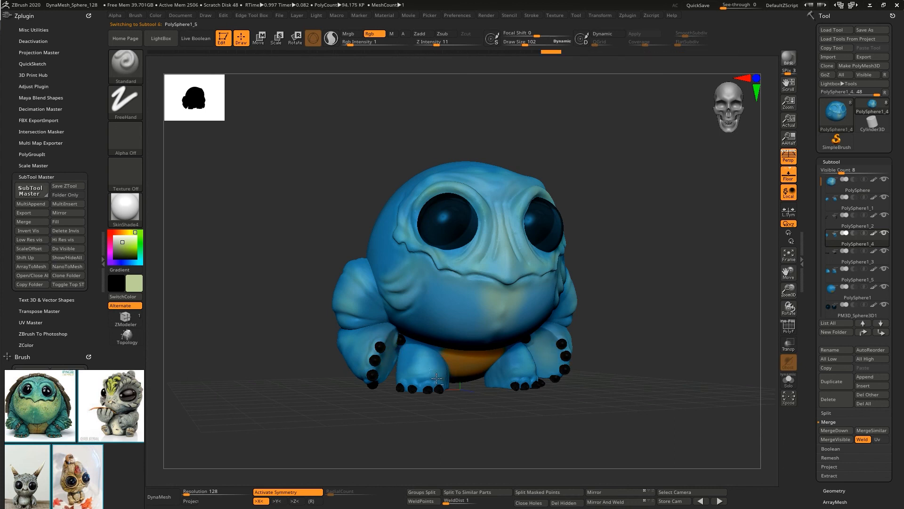
left_click(427, 351, "alt")
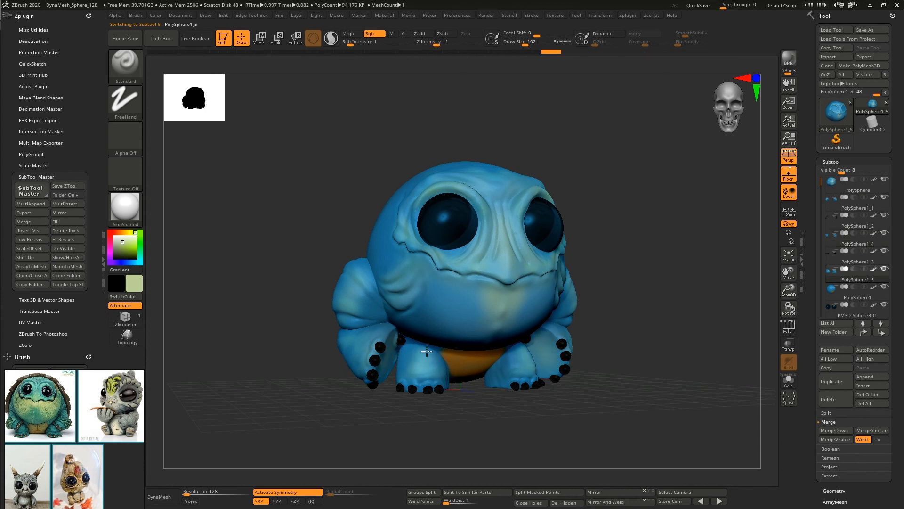
Select the head subtool, brush pale yellow-green over the lower face and reduce the Draw Size to 21 for the mouth ridge.
left_click(482, 328, "alt")
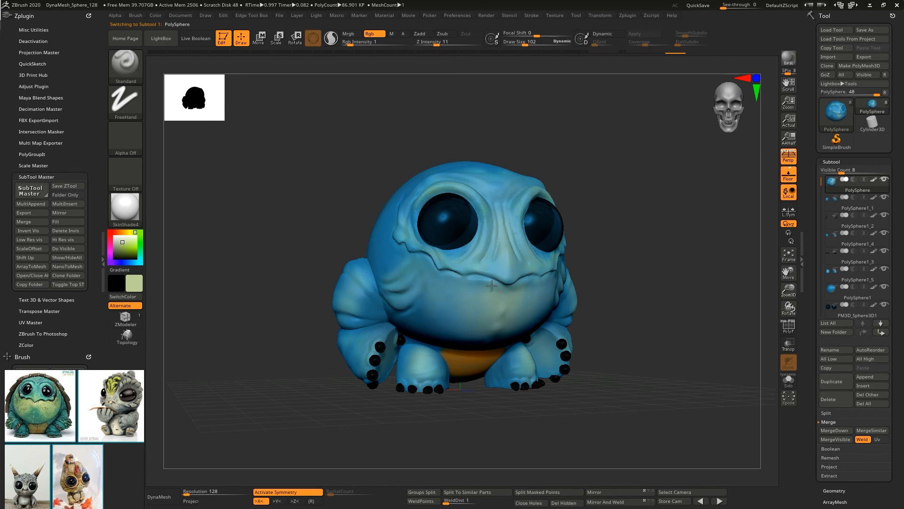
mouse_move(504, 262)
right_mouse_down("ctrl")
mouse_move(476, 309)
mouse_move(463, 290)
right_mouse_up("ctrl")
key("space")
left_click_drag(462, 286, 453, 285)
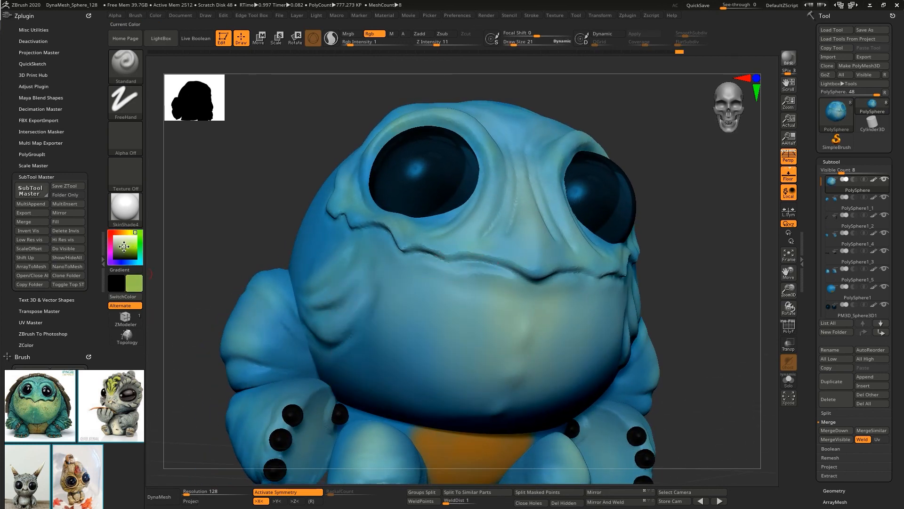
Paint a more saturated yellow-green over the face ridges, cheek folds and chin with the brush at Draw Size 58.
mouse_move(476, 288)
right_mouse_down("ctrl")
mouse_move(473, 264)
mouse_move(490, 254)
right_mouse_up("ctrl")
key("space")
left_click_drag(491, 252, 497, 252)
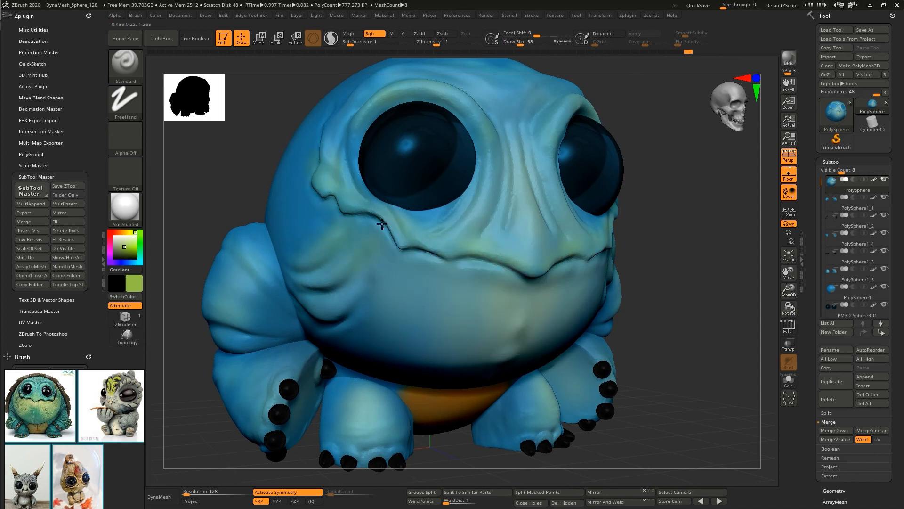
right_click_drag(516, 231, 624, 205)
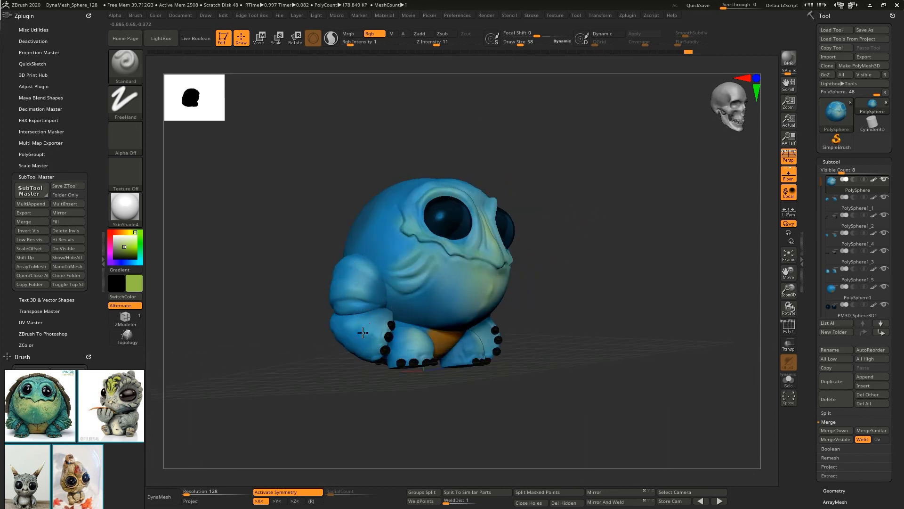
Select the lower arm and feet subtools in turn and brush saturated yellow-green patches onto them.
left_click(392, 323, "alt")
right_click_drag(392, 323, 363, 357, "ctrl")
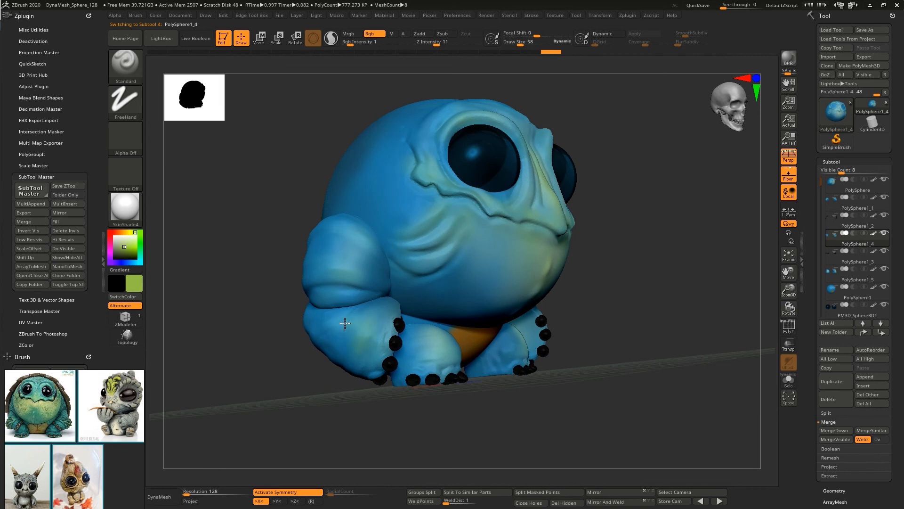
right_click_drag(345, 323, 443, 364)
left_click(442, 364, "alt")
mouse_move(446, 330)
right_mouse_down()
mouse_move(415, 325)
mouse_move(468, 307)
mouse_move(460, 250)
mouse_move(476, 233)
mouse_move(408, 240)
right_mouse_up()
Select the head subtool, reduce the Draw Size to 30 and paint yellow-green along the nose ridges, brows and forehead.
left_click(480, 285, "alt")
key("space")
left_click_drag(445, 194, 440, 194)
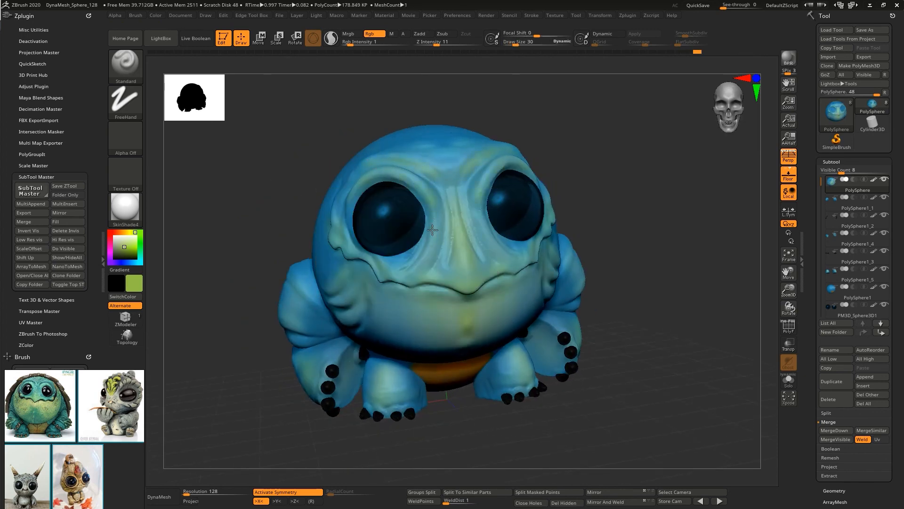
right_click_drag(432, 230, 356, 246)
right_click_drag(402, 191, 424, 207, "ctrl")
right_click_drag(452, 156, 468, 178)
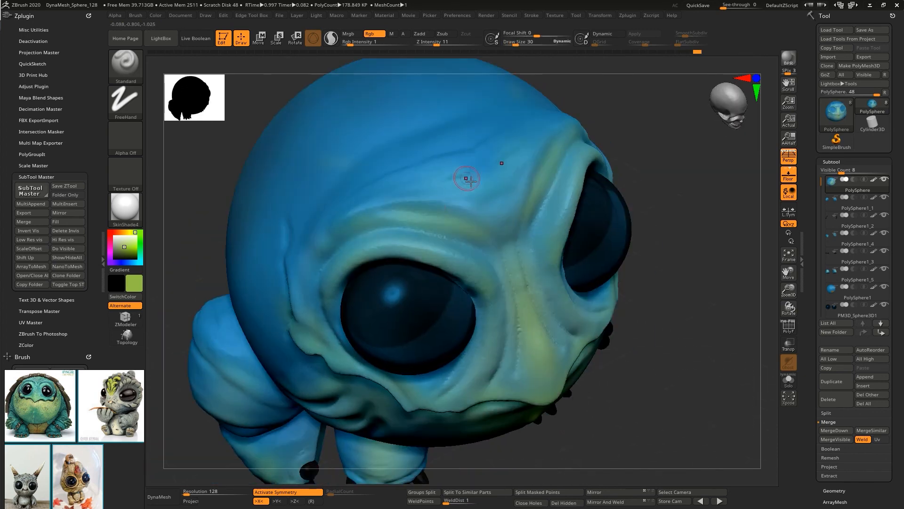
mouse_move(468, 178)
left_mouse_down()
mouse_move(454, 169)
mouse_move(490, 150)
left_mouse_up()
Render a best-preview of the painted creature from a three-quarter front view.
right_click_drag(397, 226, 421, 160, "ctrl")
right_click_drag(421, 160, 458, 108)
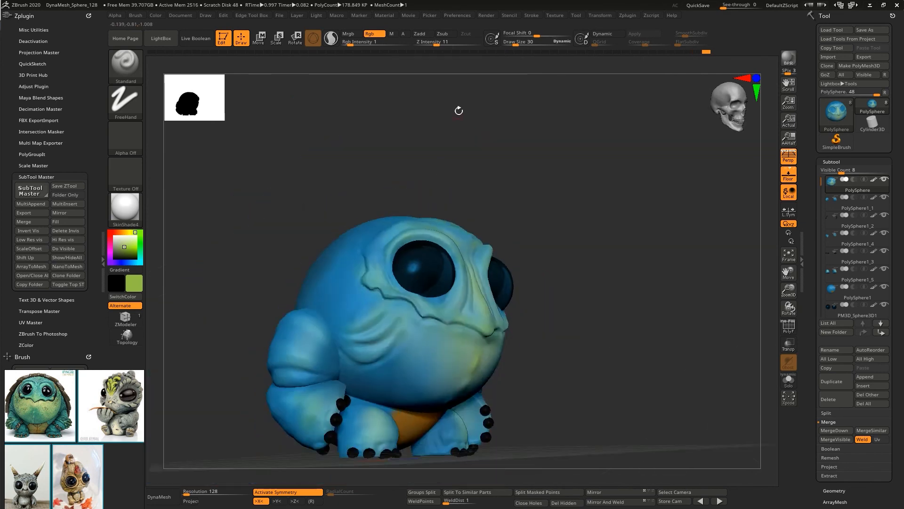
right_click_drag(528, 174, 674, 178)
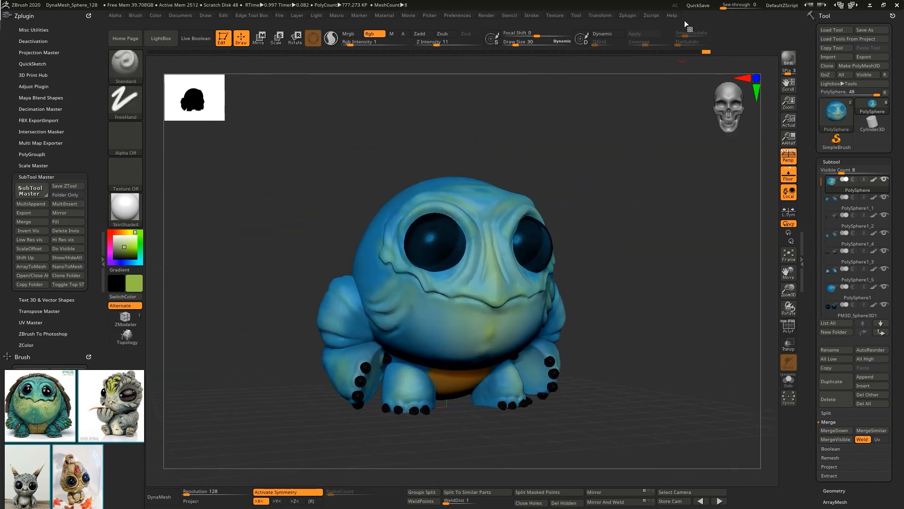
left_click(790, 60)
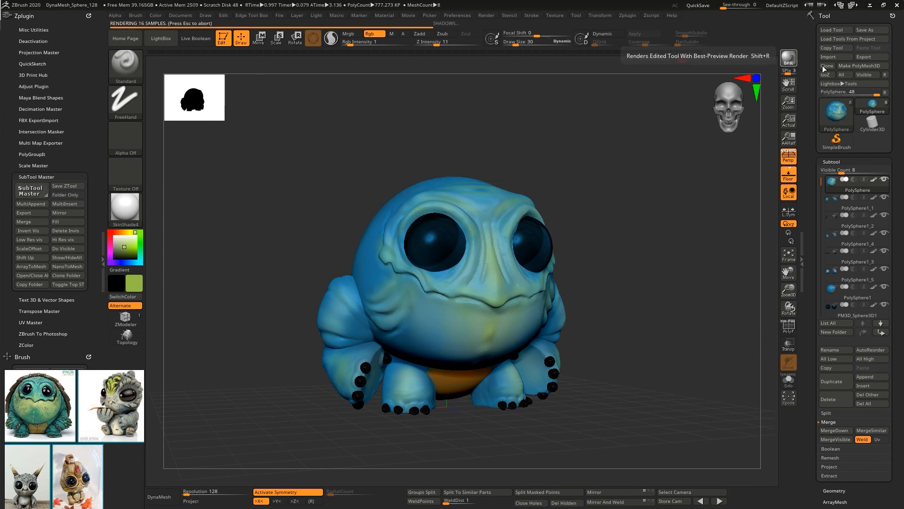
Render the best-preview again with ambient occlusion turned on and quick save the project.
left_click(487, 16)
left_click(519, 129)
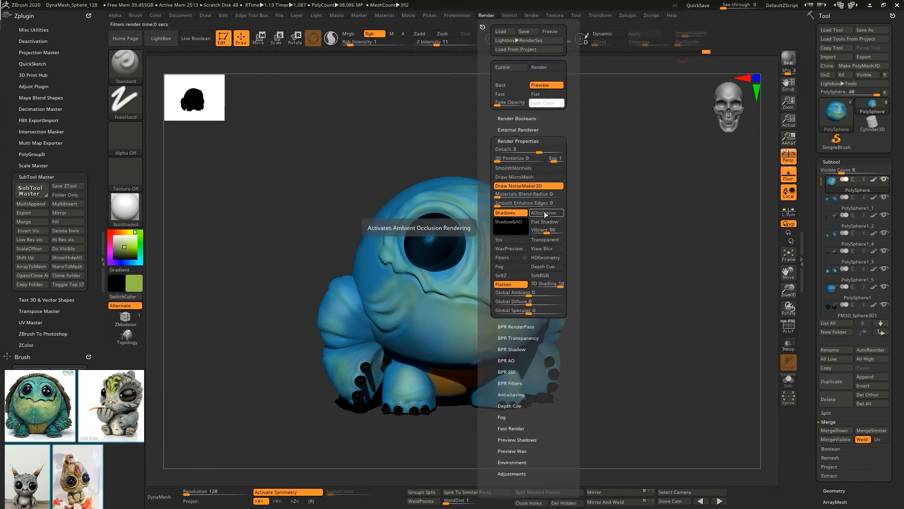
left_click(790, 60)
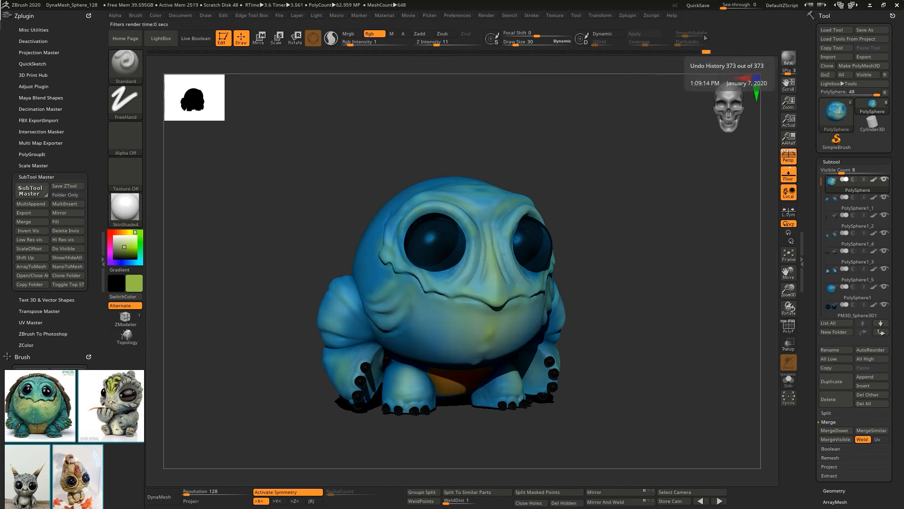
left_click(697, 6)
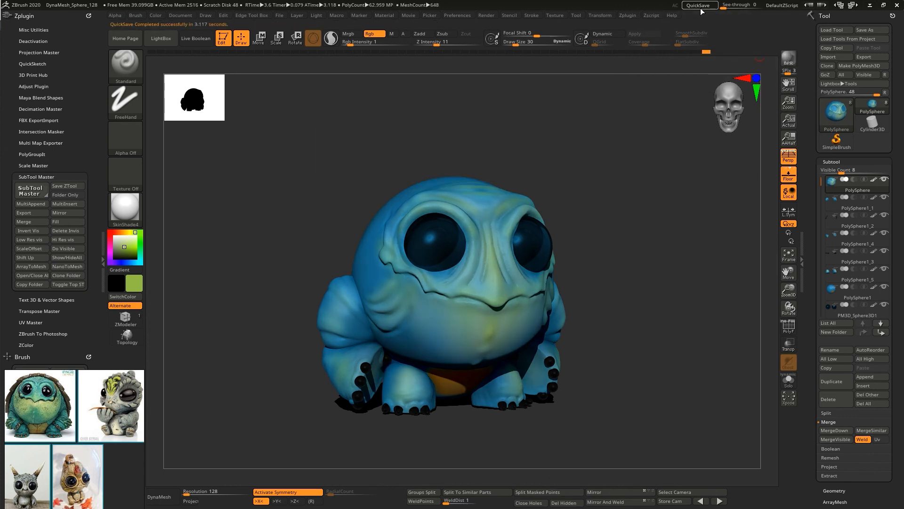